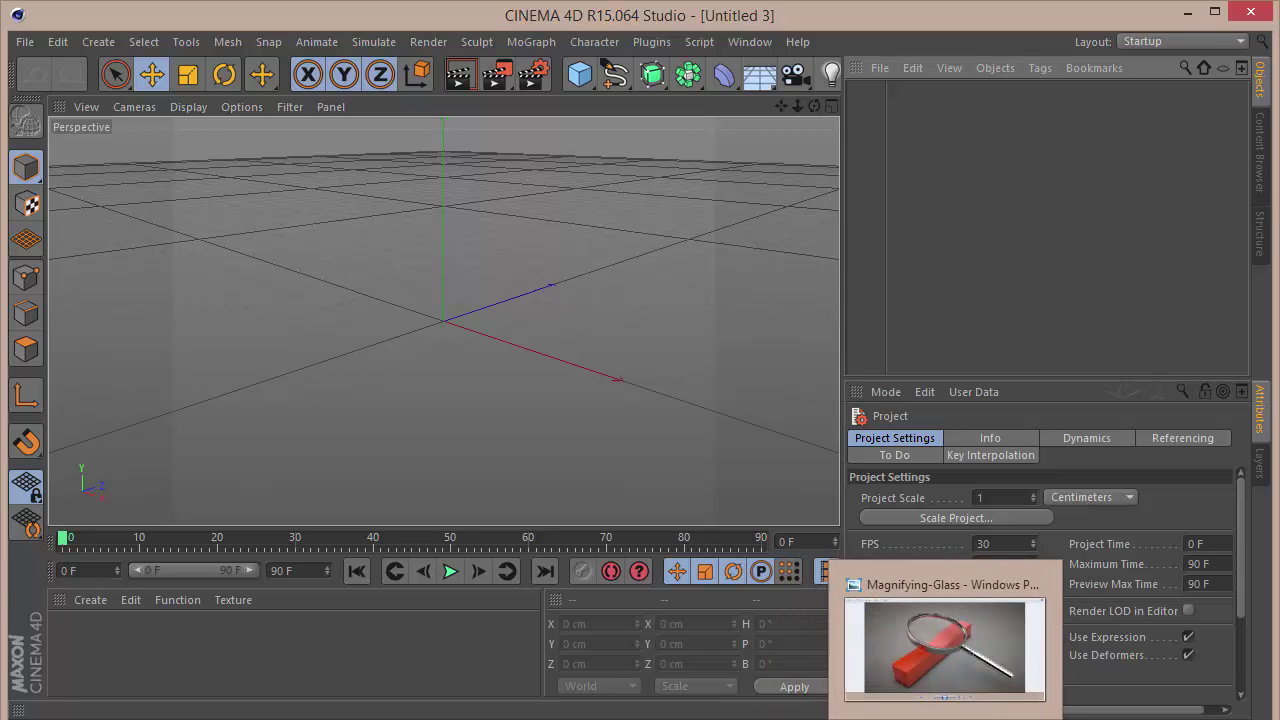
# Examine the Magnifying-Glass reference picture in Windows Photo Viewer, then return to the empty CINEMA 4D scene
pyautogui.click(911, 668)
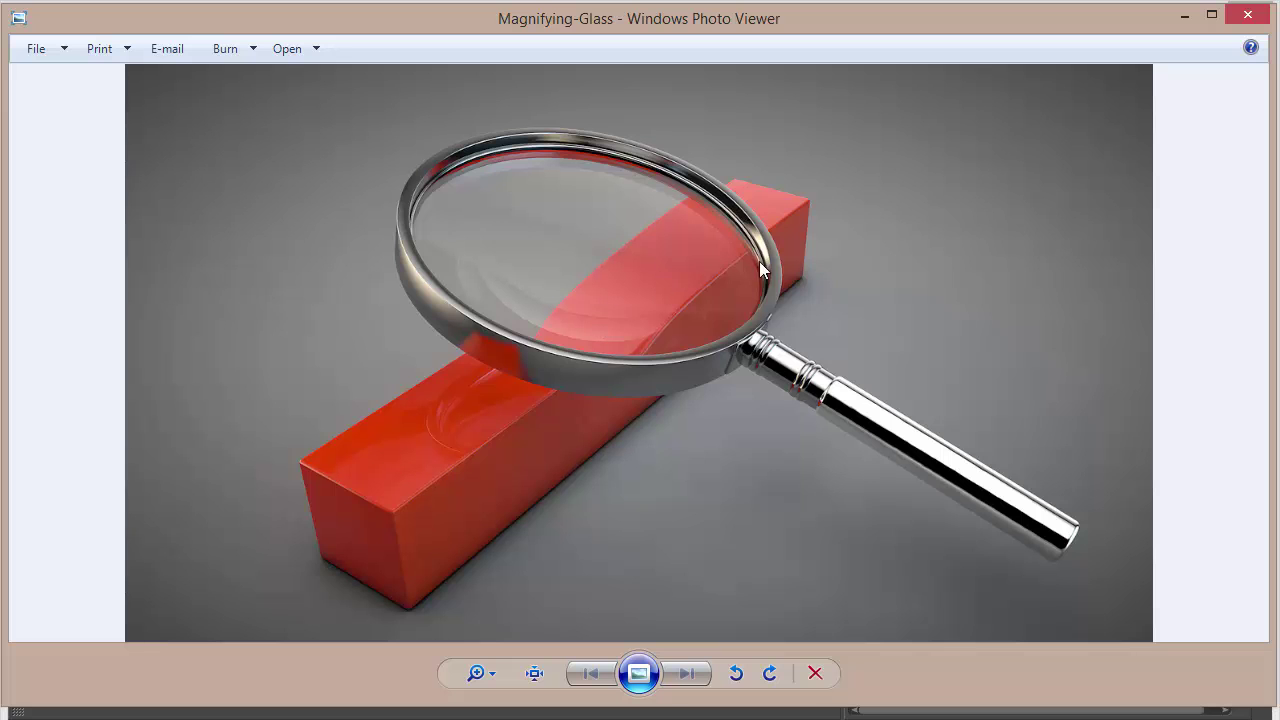
pyautogui.click(1186, 15)
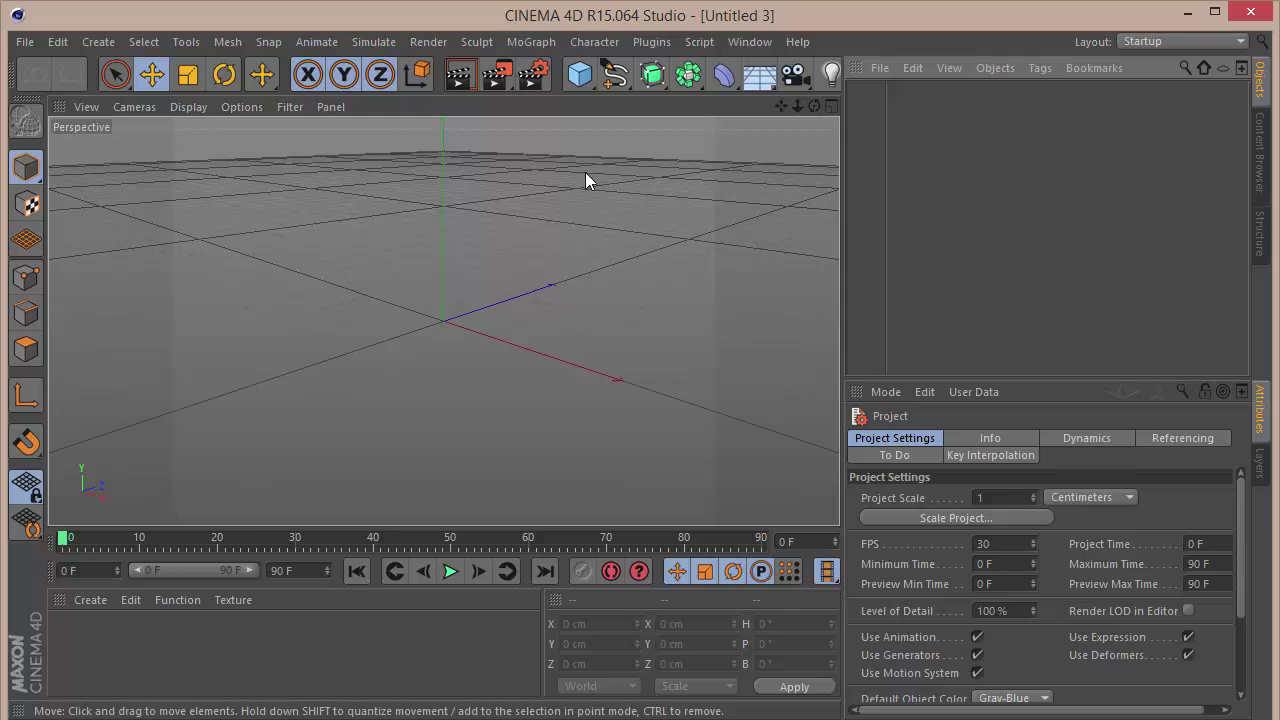
# Set the render output size to 1280 x 720 pixels
pyautogui.click(534, 74)
pyautogui.click(385, 104)
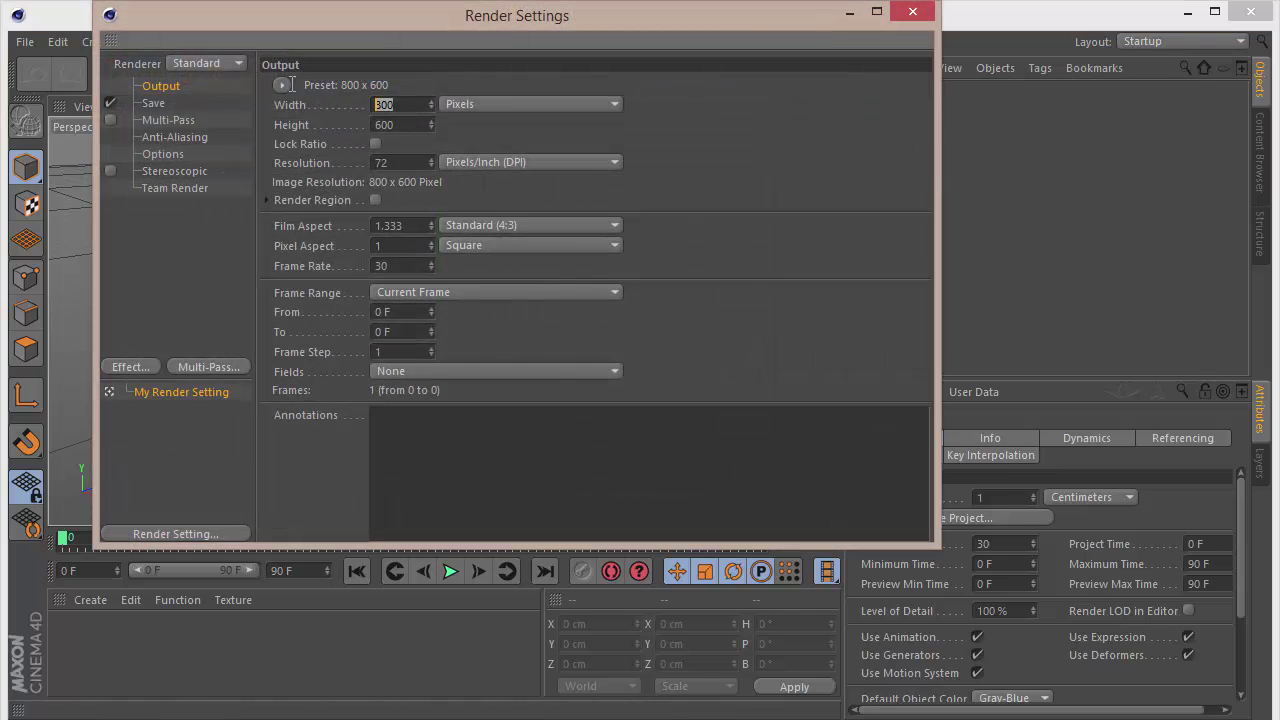
pyautogui.write('1280')
pyautogui.press('Tab')
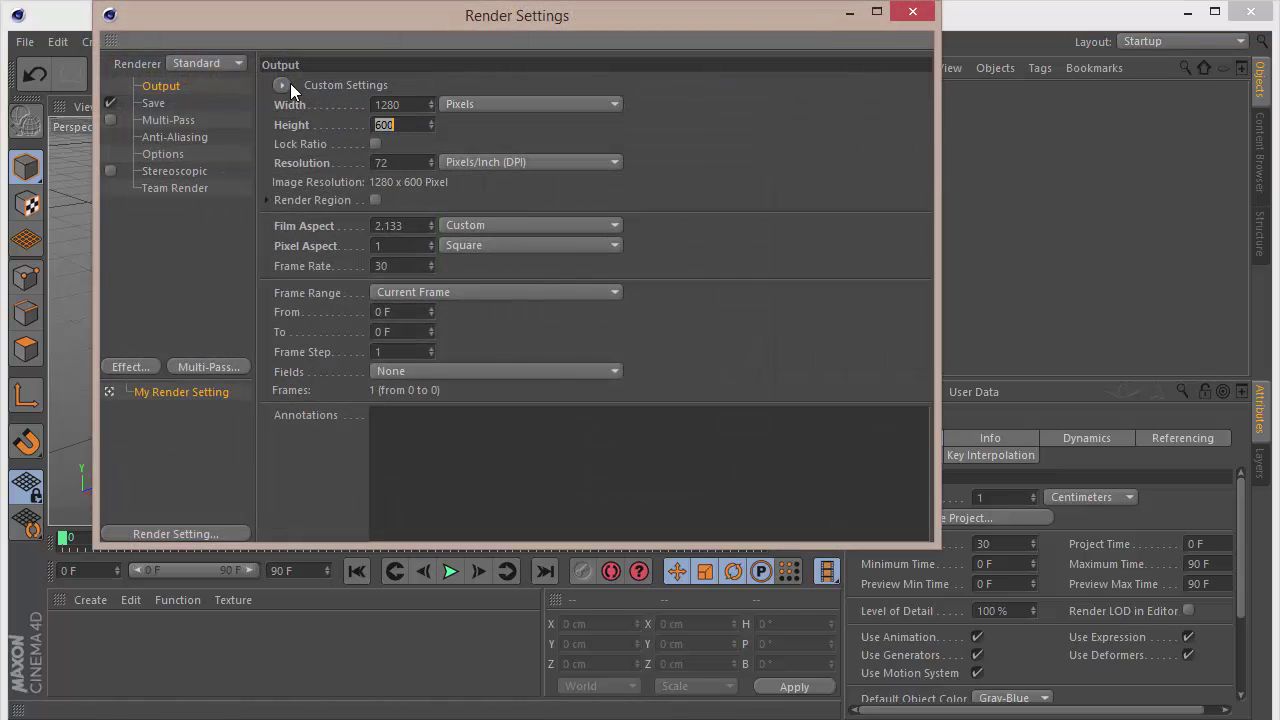
pyautogui.write('720')
pyautogui.press('Return')
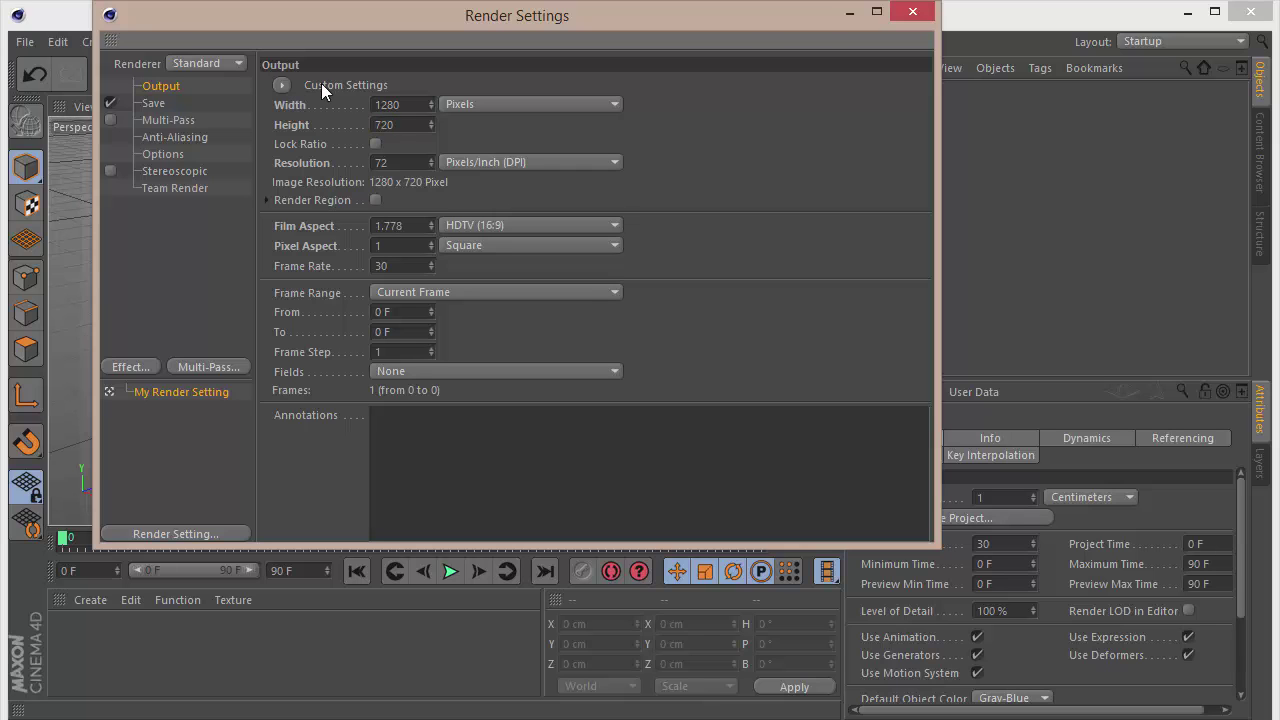
pyautogui.click(912, 11)
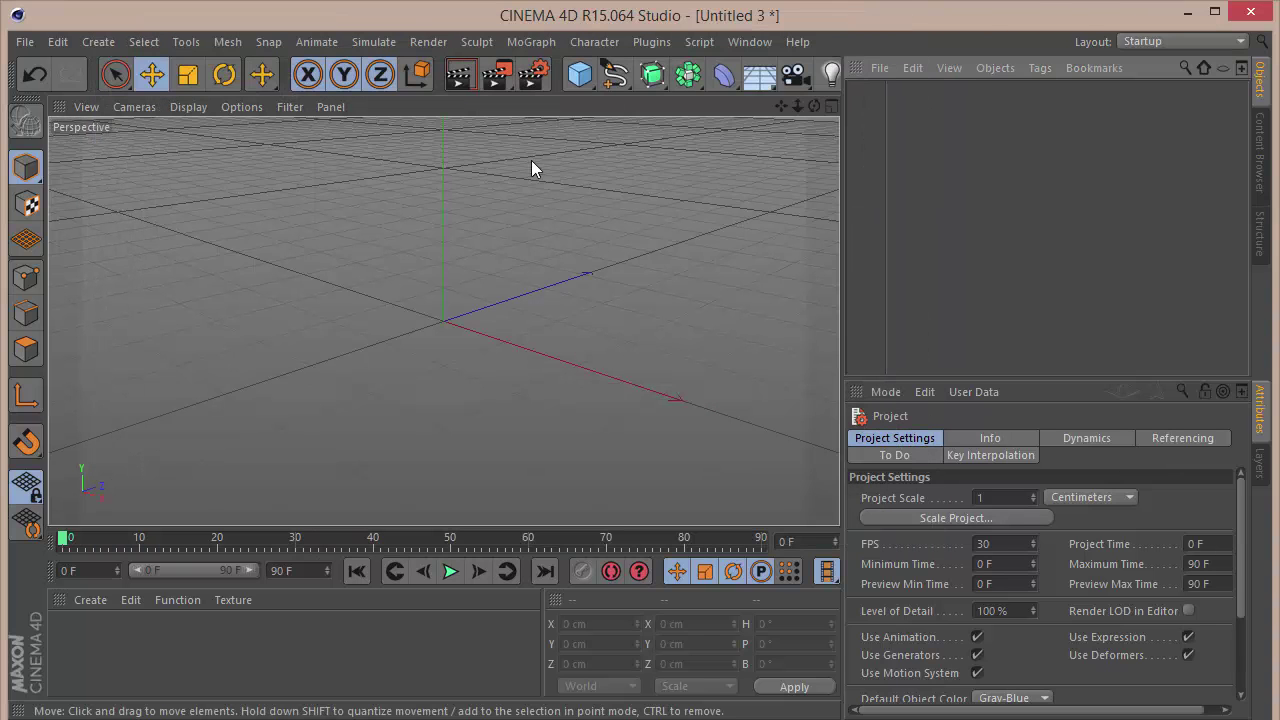
# Add a cylinder for the handle with a radius of 12 cm and a height of 135 cm
pyautogui.moveTo(568, 83); pyautogui.dragTo(974, 107)
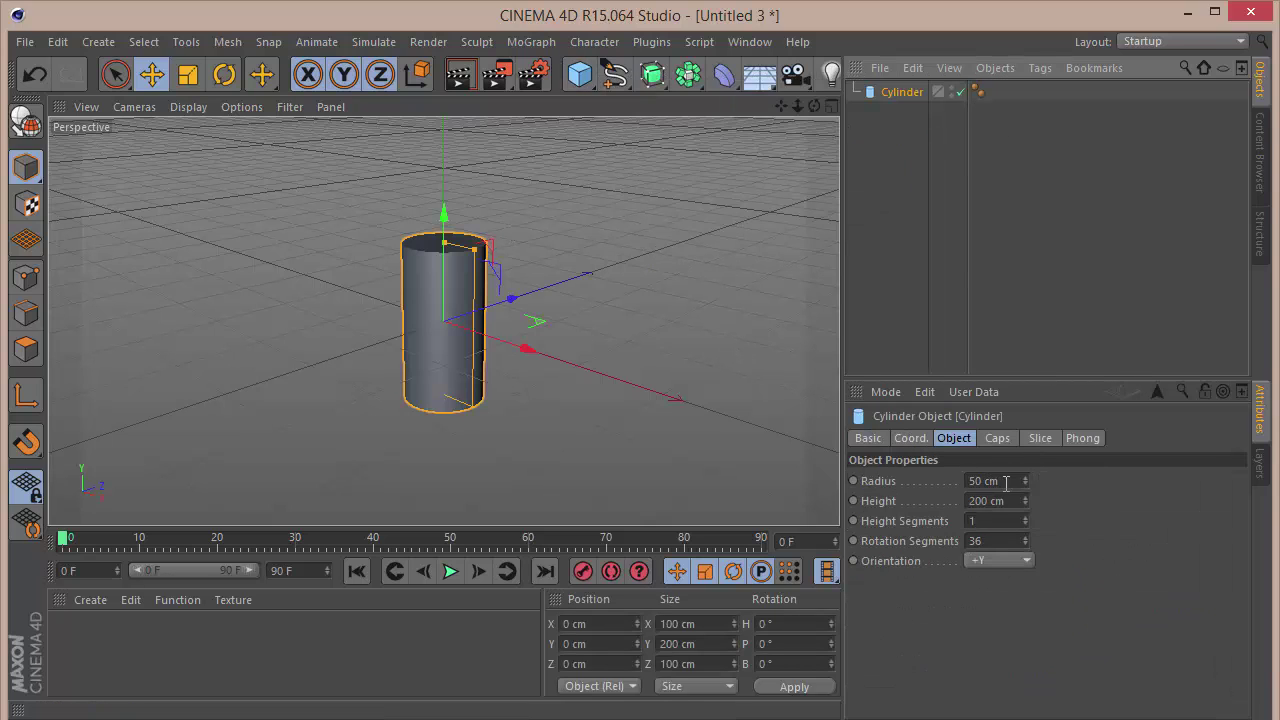
pyautogui.moveTo(1006, 482); pyautogui.dragTo(879, 475)
pyautogui.write('12')
pyautogui.press('Tab')
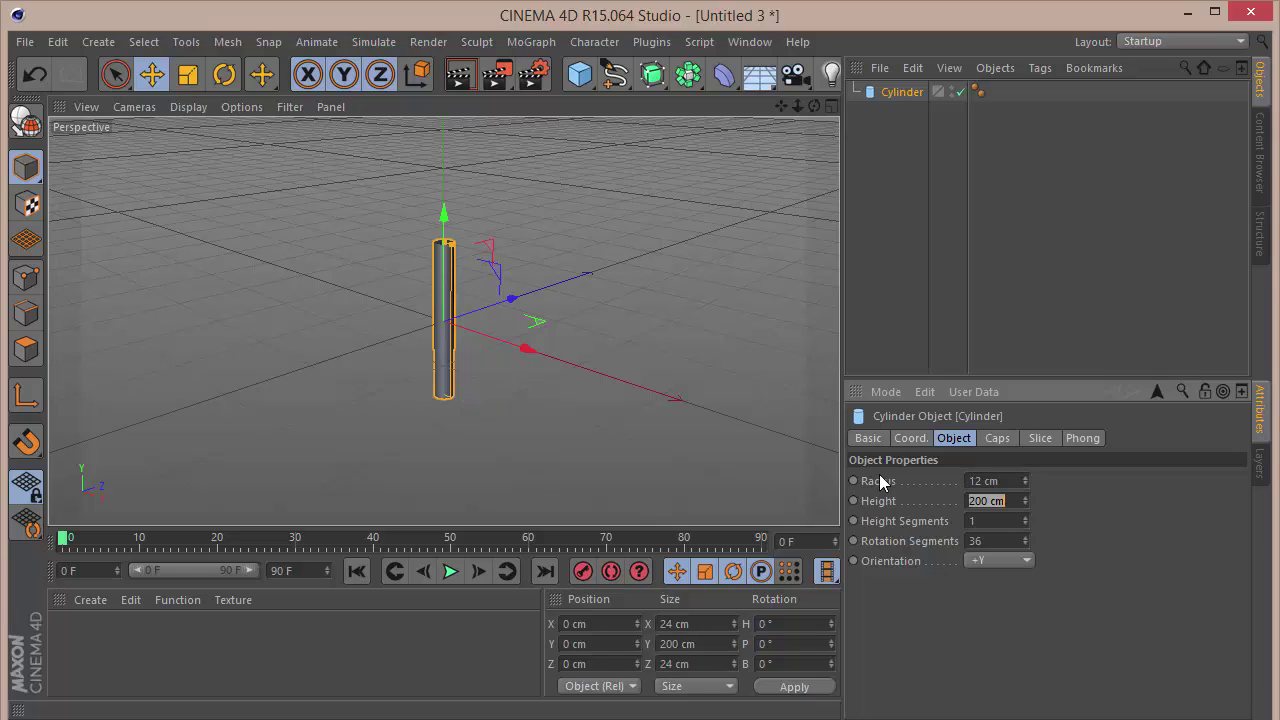
pyautogui.write('135')
pyautogui.press('Return')
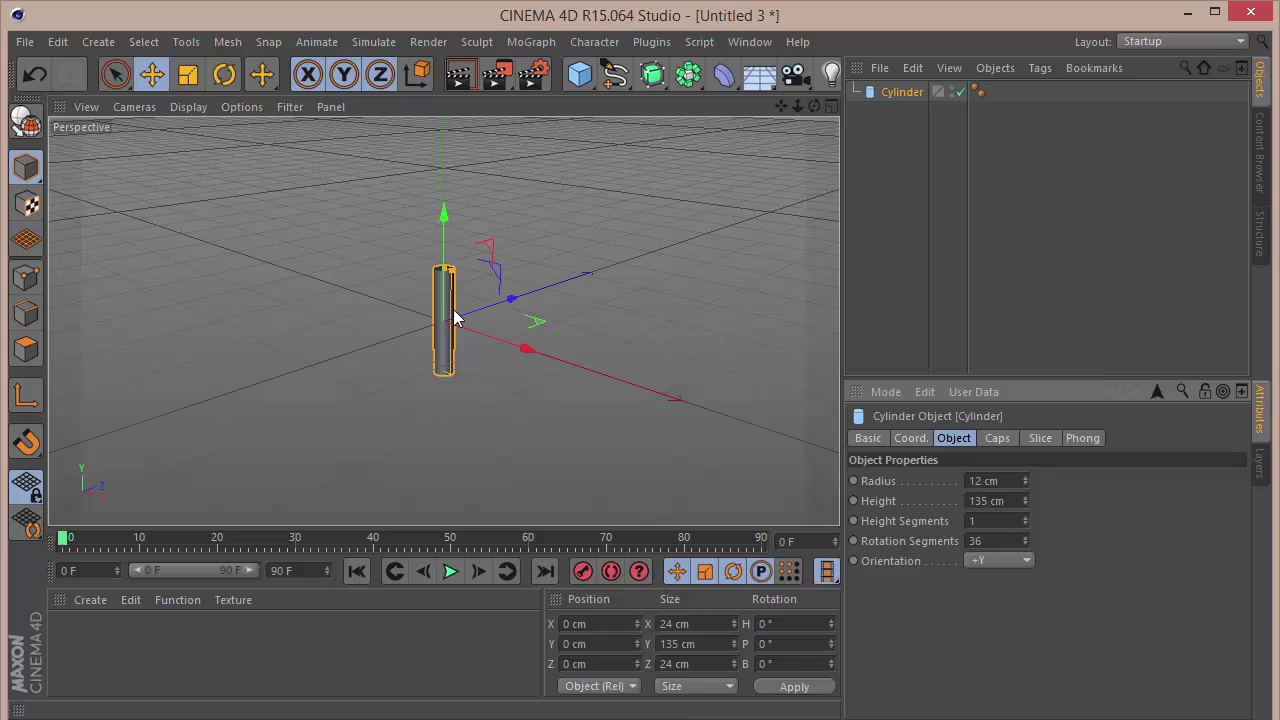
pyautogui.scroll(5, 454, 318)
pyautogui.moveTo(780, 106); pyautogui.dragTo(820, 106)
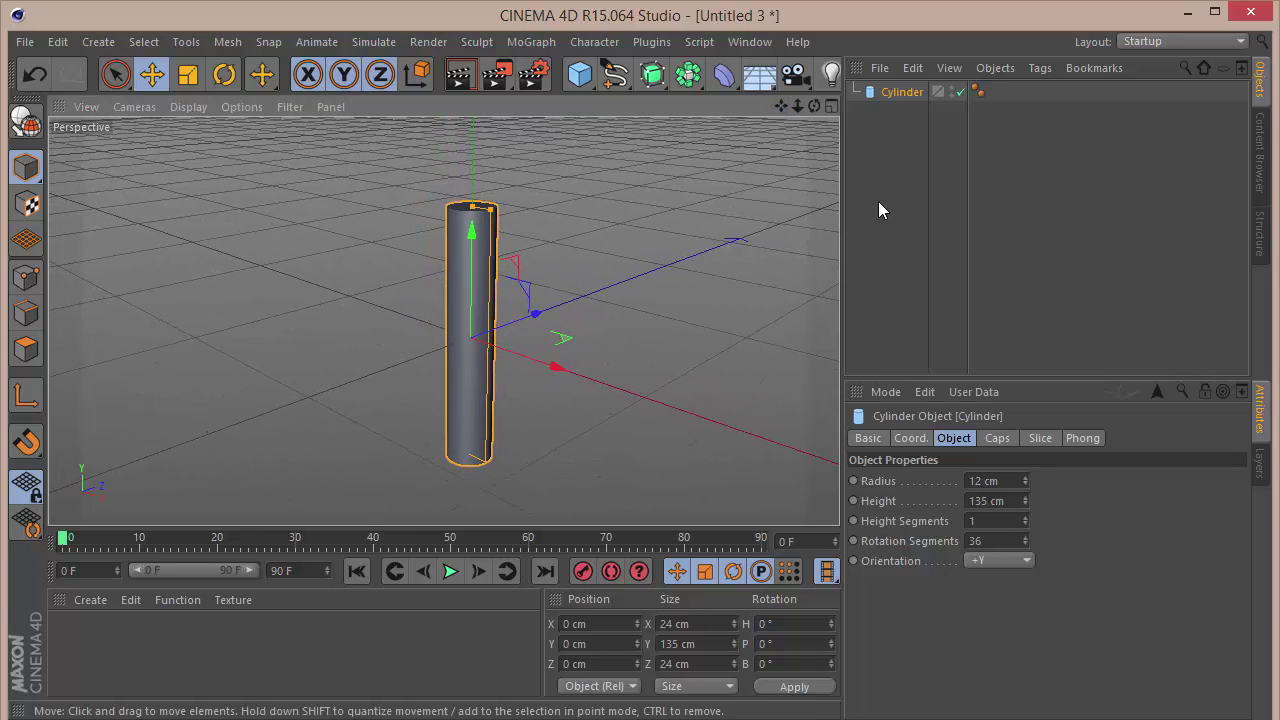
# Duplicate the handle cylinder in place
pyautogui.click(906, 134)
pyautogui.click(916, 91)
pyautogui.hotkey('ctrl', 'c')
pyautogui.hotkey('ctrl', 'v')
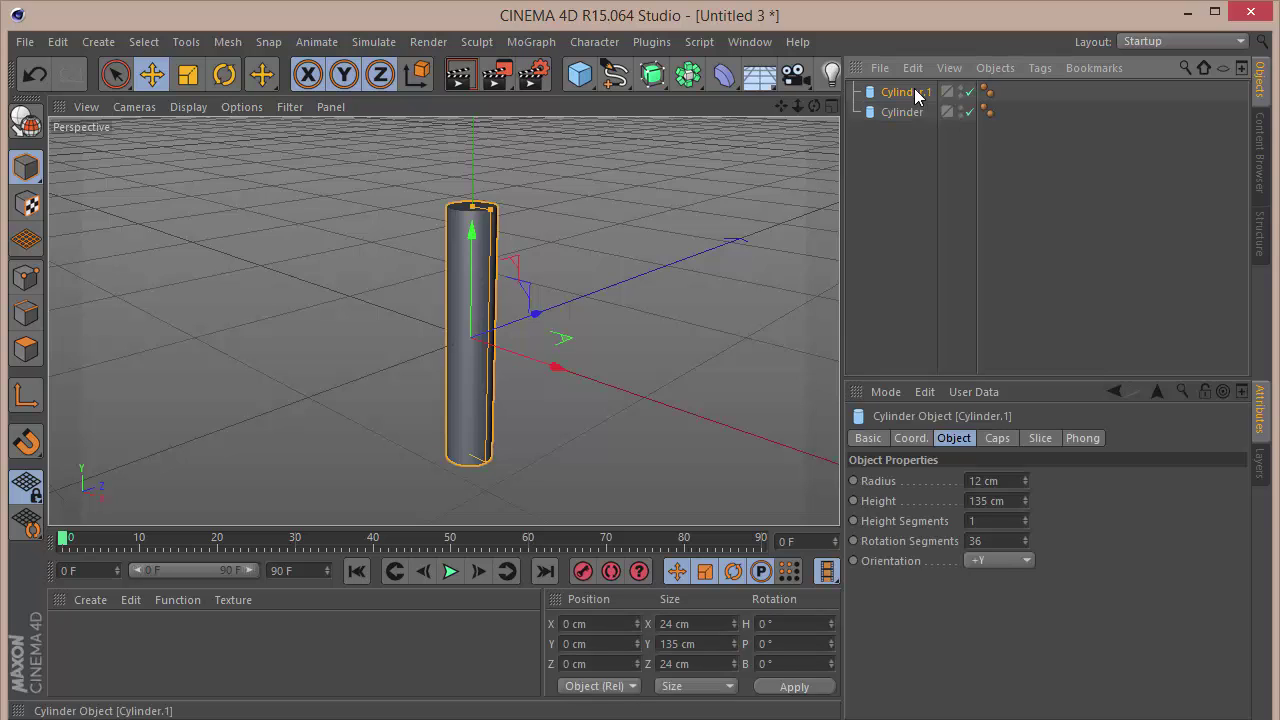
pyautogui.hotkey('ctrl', 'z')
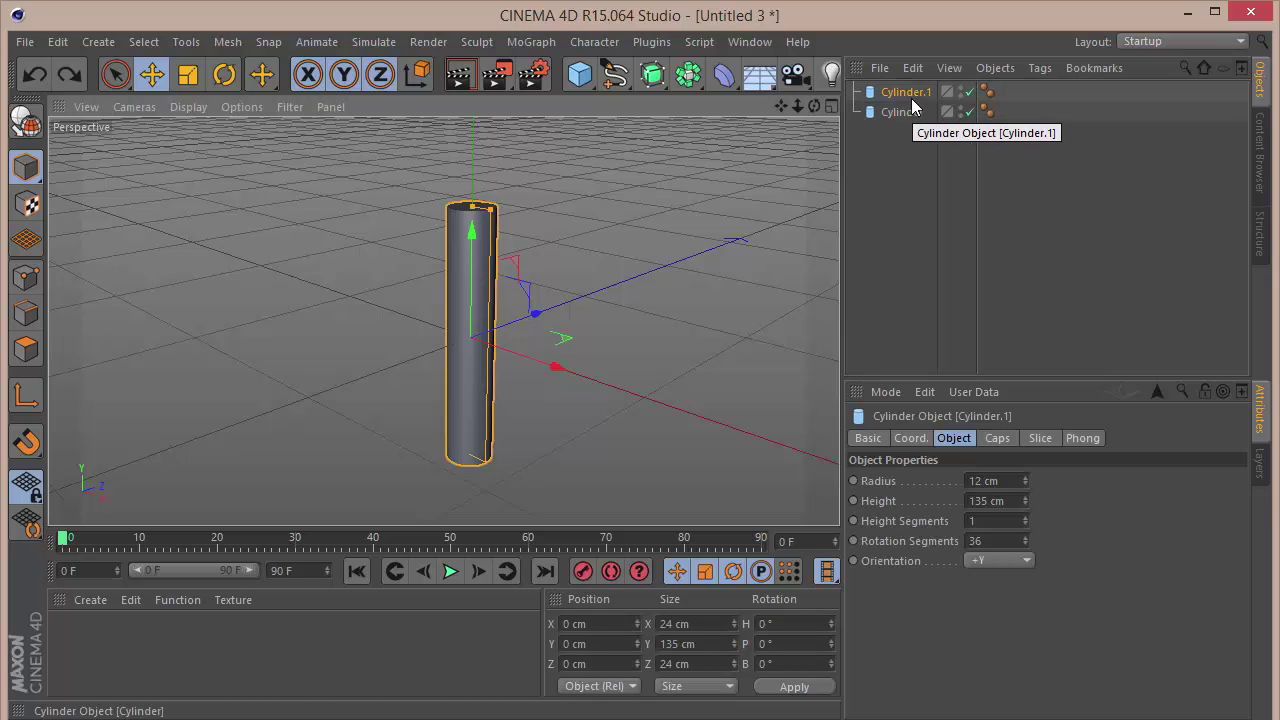
# Set the duplicate cylinder's radius to 10 cm and height to 40 cm, and raise it onto the handle at about Y 84.6 cm
pyautogui.doubleClick(1002, 487)
pyautogui.write('10')
pyautogui.press('Tab')
pyautogui.write('40')
pyautogui.press('Return')
pyautogui.moveTo(470, 229)
pyautogui.mouseDown()
pyautogui.moveTo(480, 305)
pyautogui.moveTo(476, 242)
pyautogui.mouseUp()
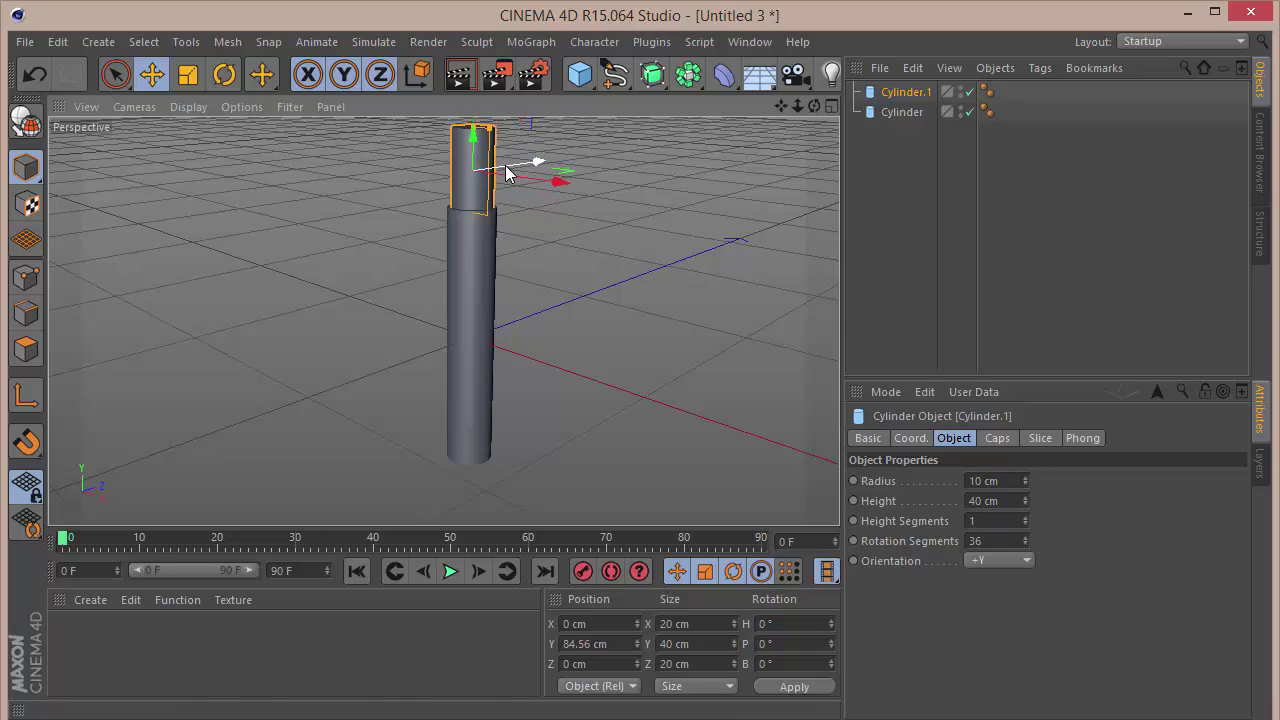
# Enable filleted caps on the large handle cylinder with a fillet radius of 2.5 cm
pyautogui.scroll(5, 508, 171)
pyautogui.moveTo(797, 105); pyautogui.dragTo(733, 105)
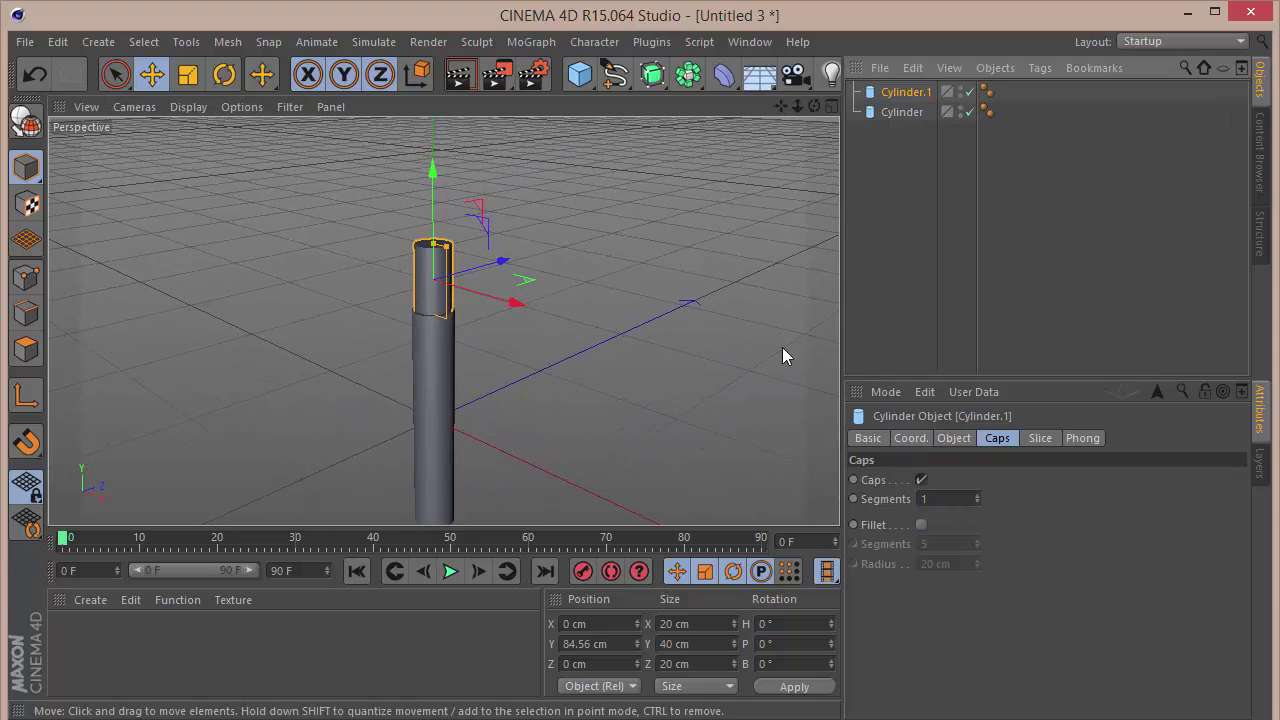
pyautogui.click(886, 151)
pyautogui.click(902, 112)
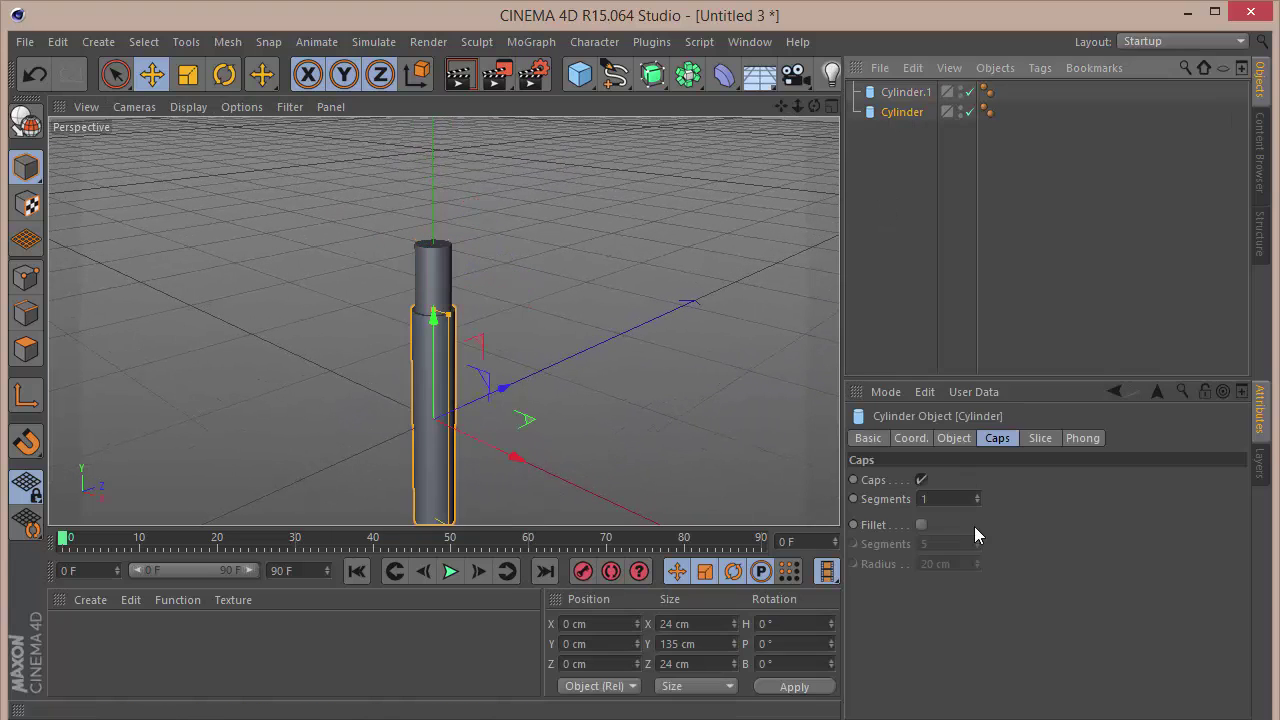
pyautogui.click(922, 524)
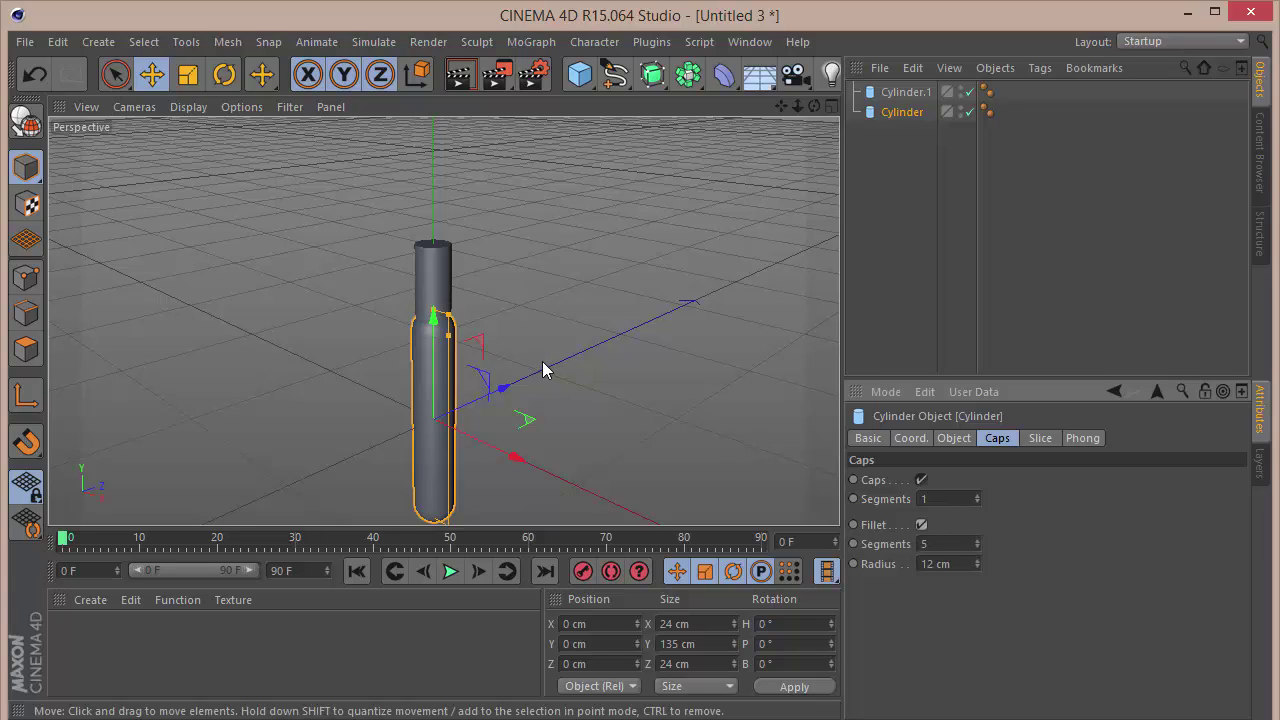
pyautogui.click(948, 564)
pyautogui.write('2.5')
pyautogui.press('Return')
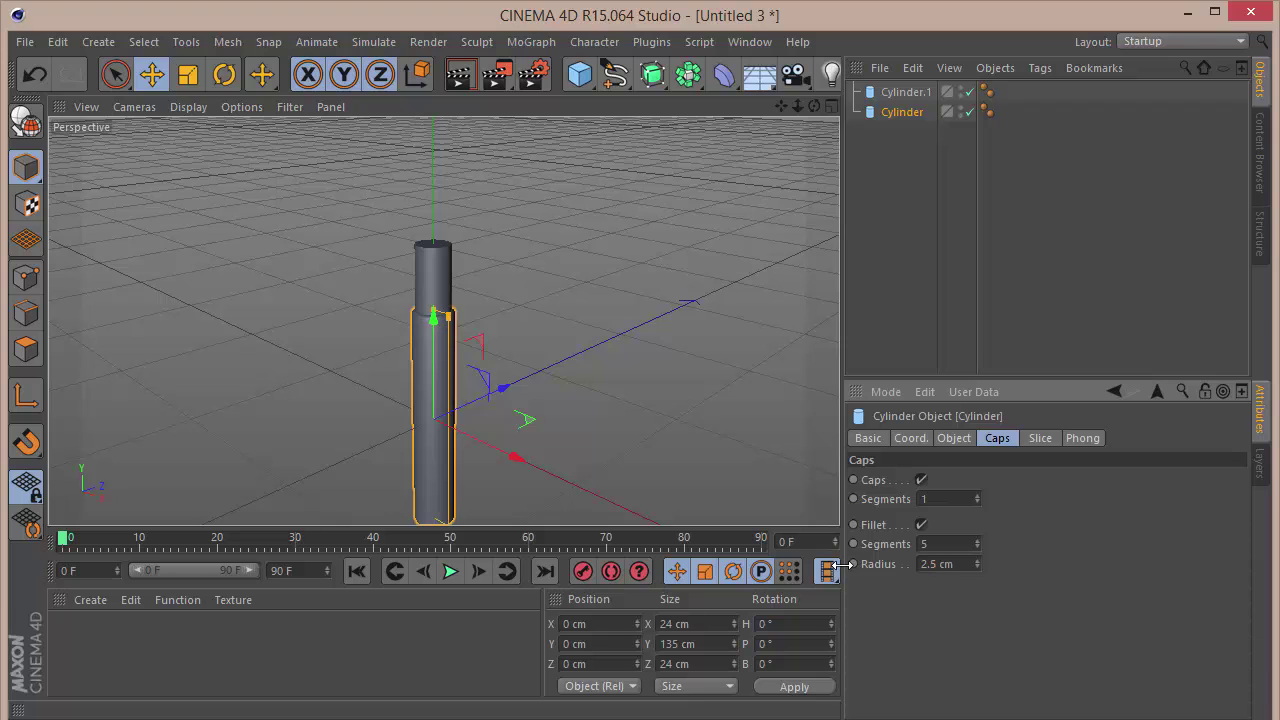
# Duplicate the narrow upper cylinder and set the copy's radius to 11 cm and height to 5 cm to form a ring
pyautogui.scroll(2, 441, 302)
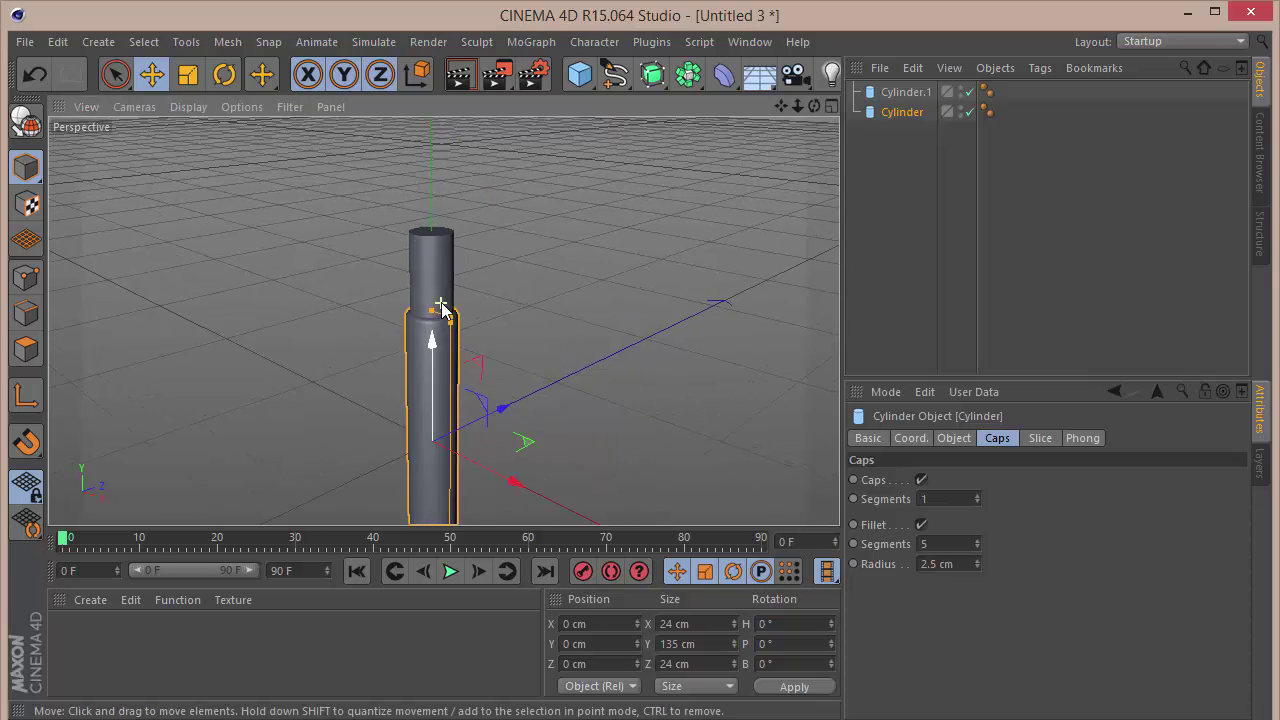
pyautogui.click(931, 205)
pyautogui.click(898, 90)
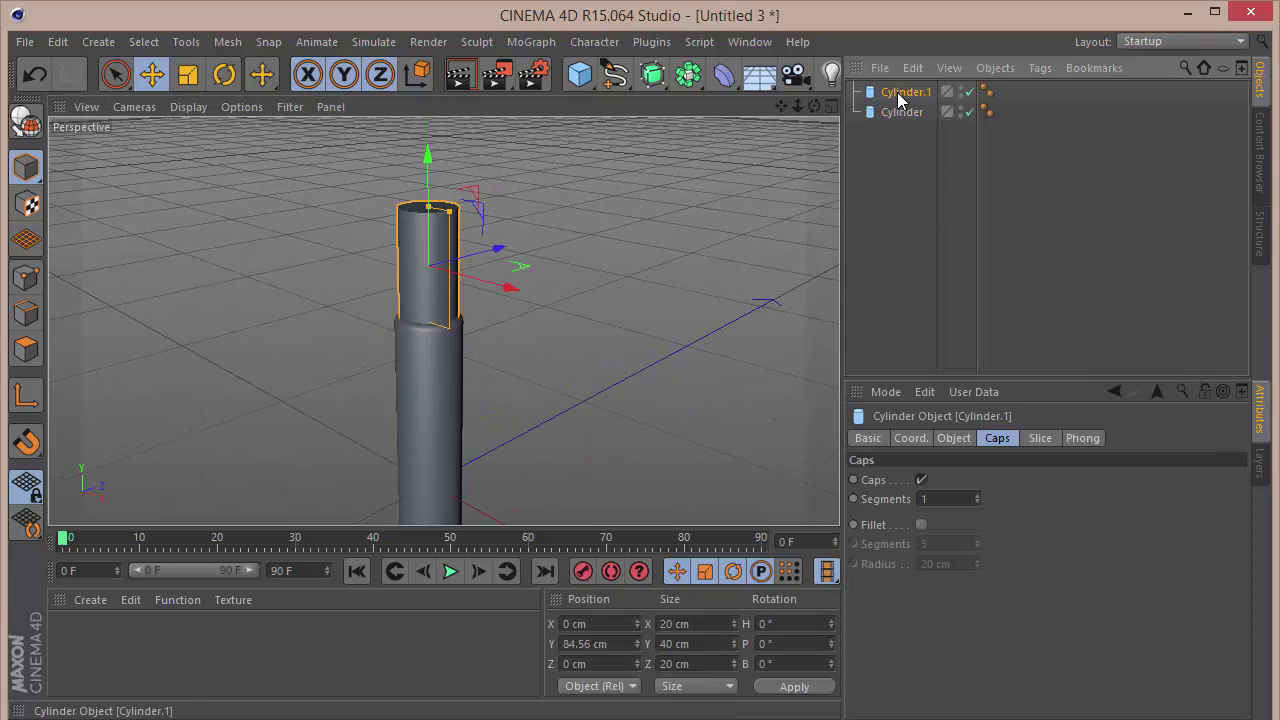
pyautogui.hotkey('ctrl', 'c')
pyautogui.hotkey('ctrl', 'v')
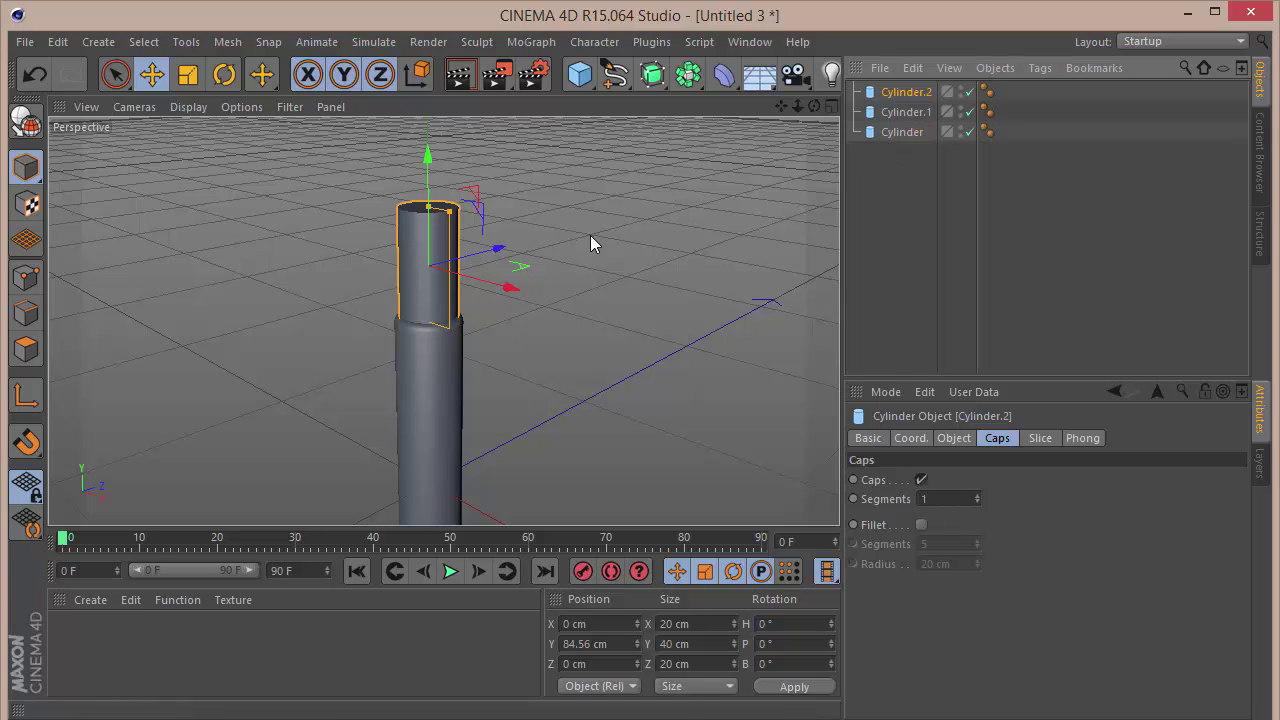
pyautogui.scroll(1, 436, 266)
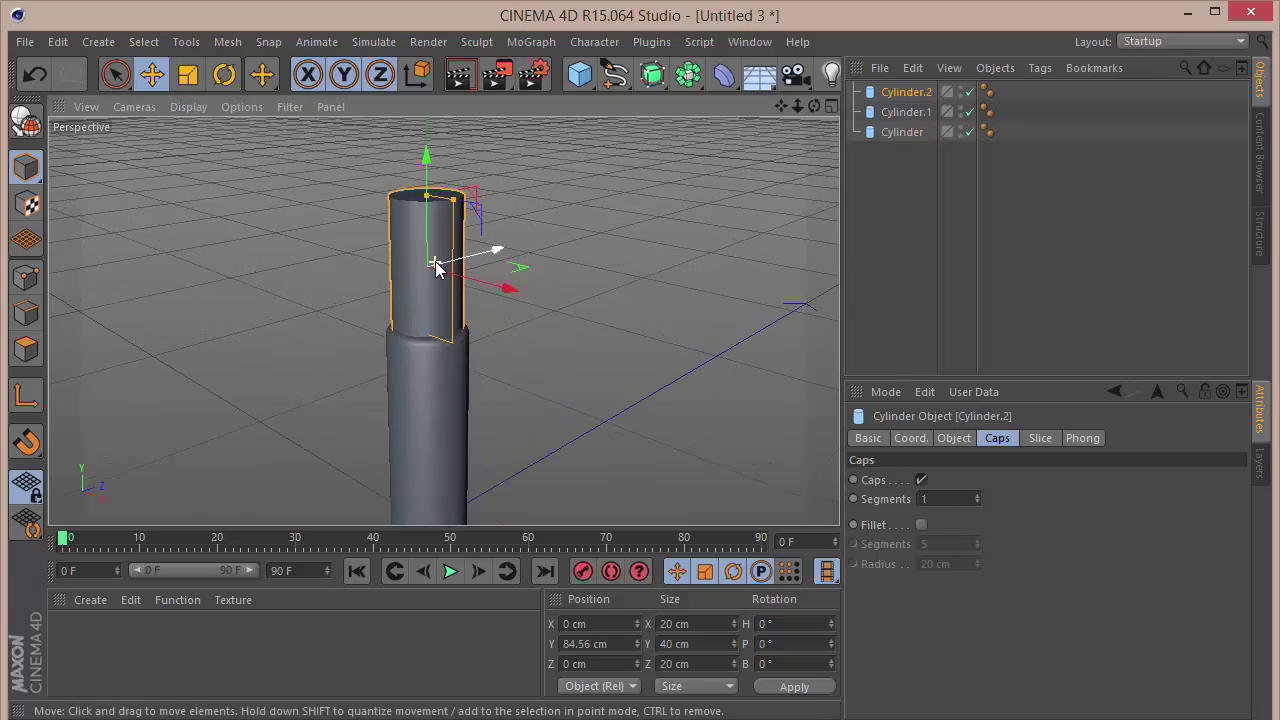
pyautogui.scroll(2, 436, 266)
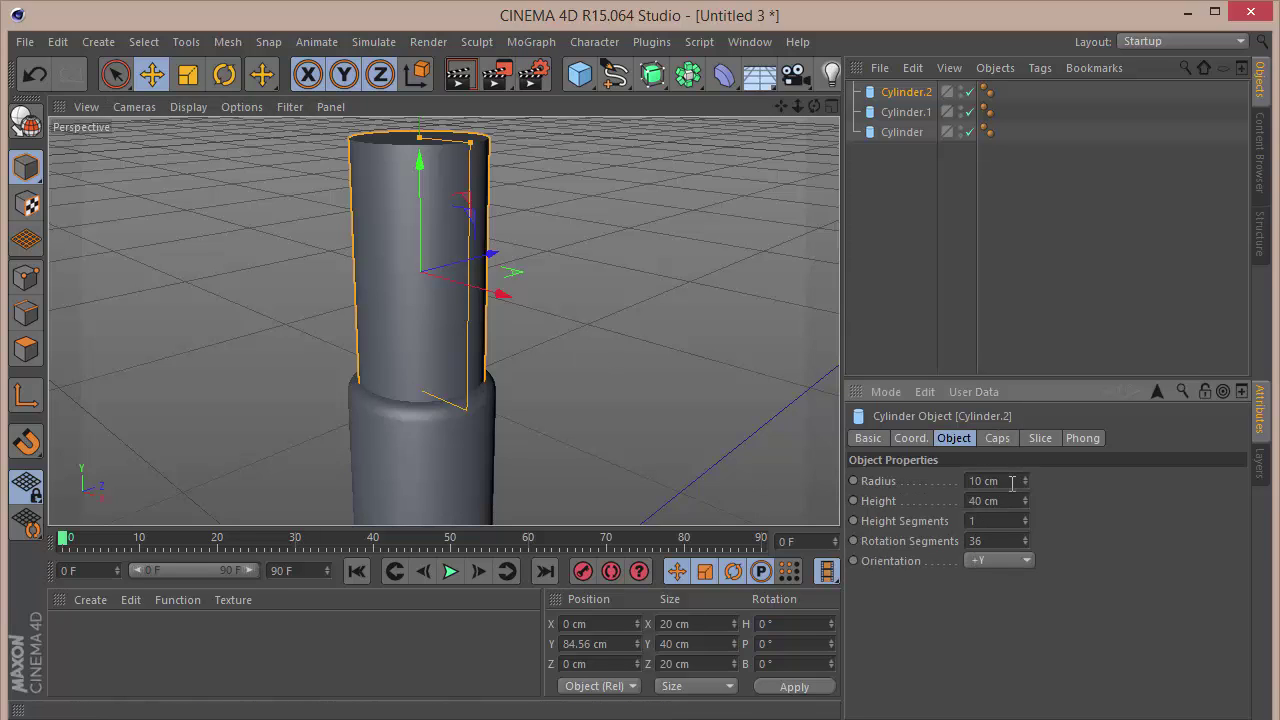
pyautogui.moveTo(1012, 482); pyautogui.dragTo(846, 489)
pyautogui.write('11')
pyautogui.press('Tab')
pyautogui.write('5')
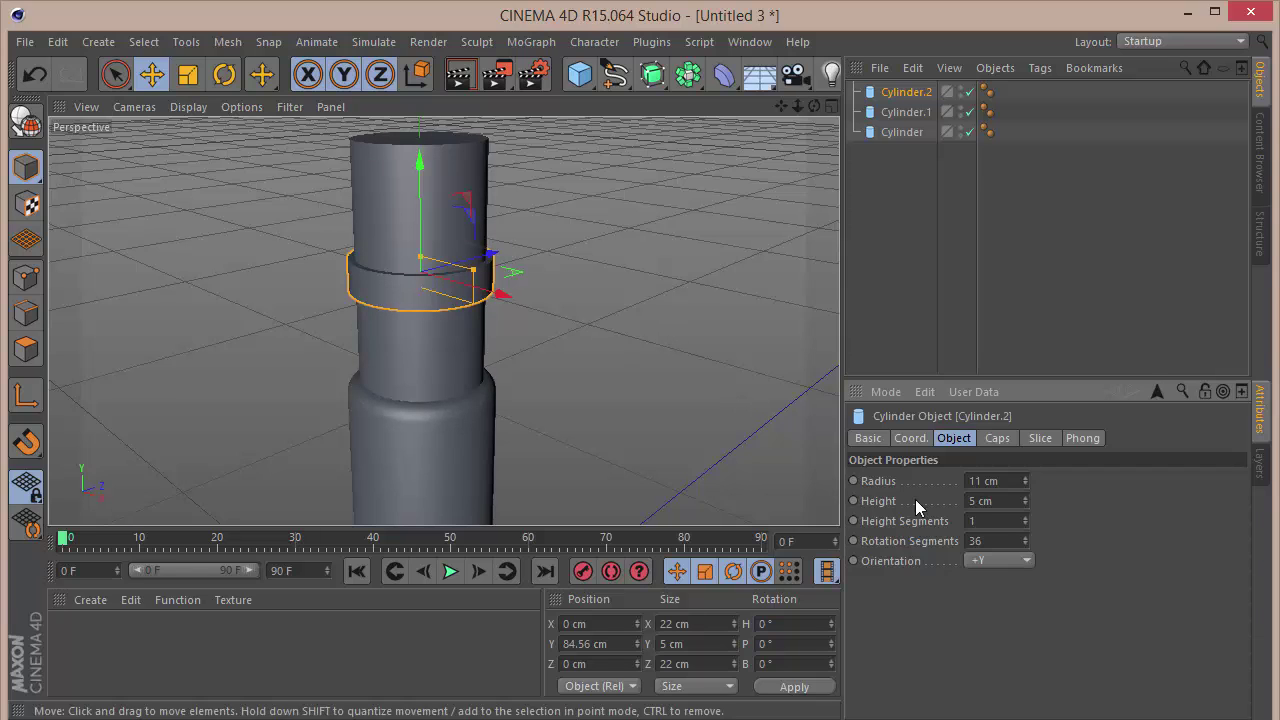
# Enable filleted caps on the ring and lower it along the narrow neck to about Y 74.7 cm
pyautogui.click(993, 438)
pyautogui.click(921, 524)
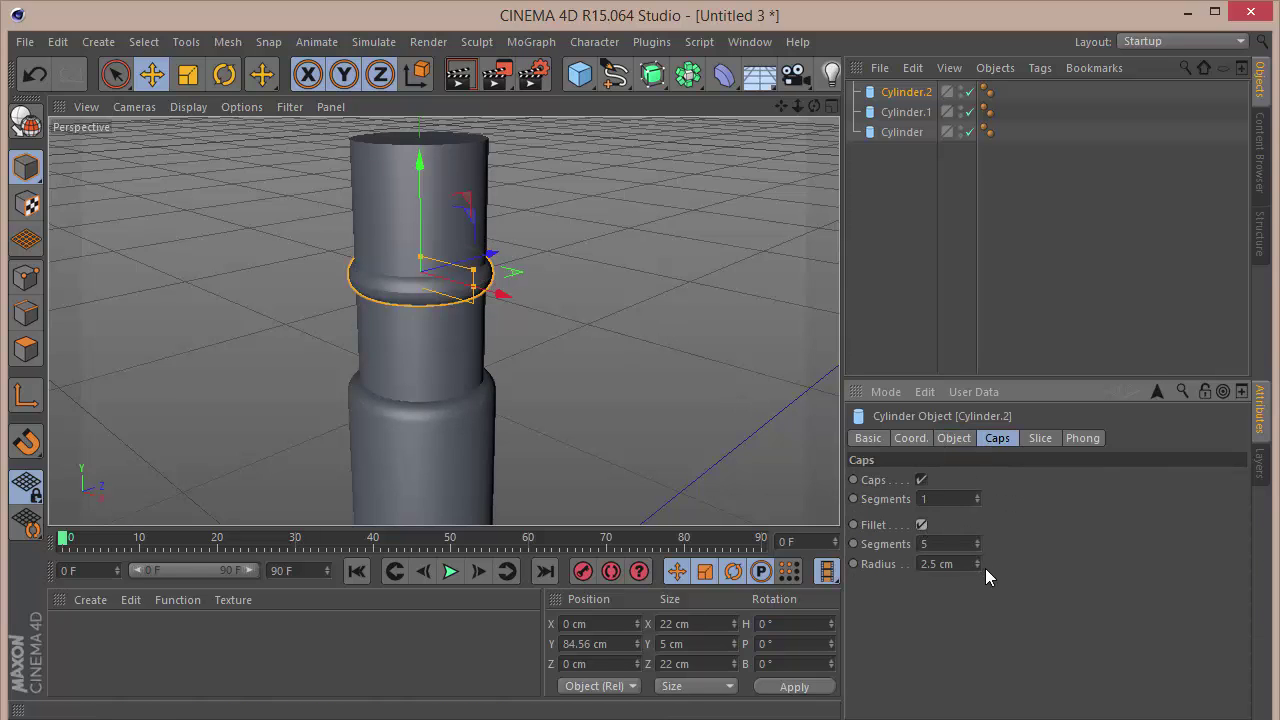
pyautogui.moveTo(420, 190); pyautogui.dragTo(415, 260)
# Duplicate the rounded ring and raise the copy directly above the first one, to about Y 79.1 cm
pyautogui.moveTo(814, 106); pyautogui.dragTo(870, 60)
pyautogui.hotkey('ctrl', 'c')
pyautogui.hotkey('ctrl', 'v')
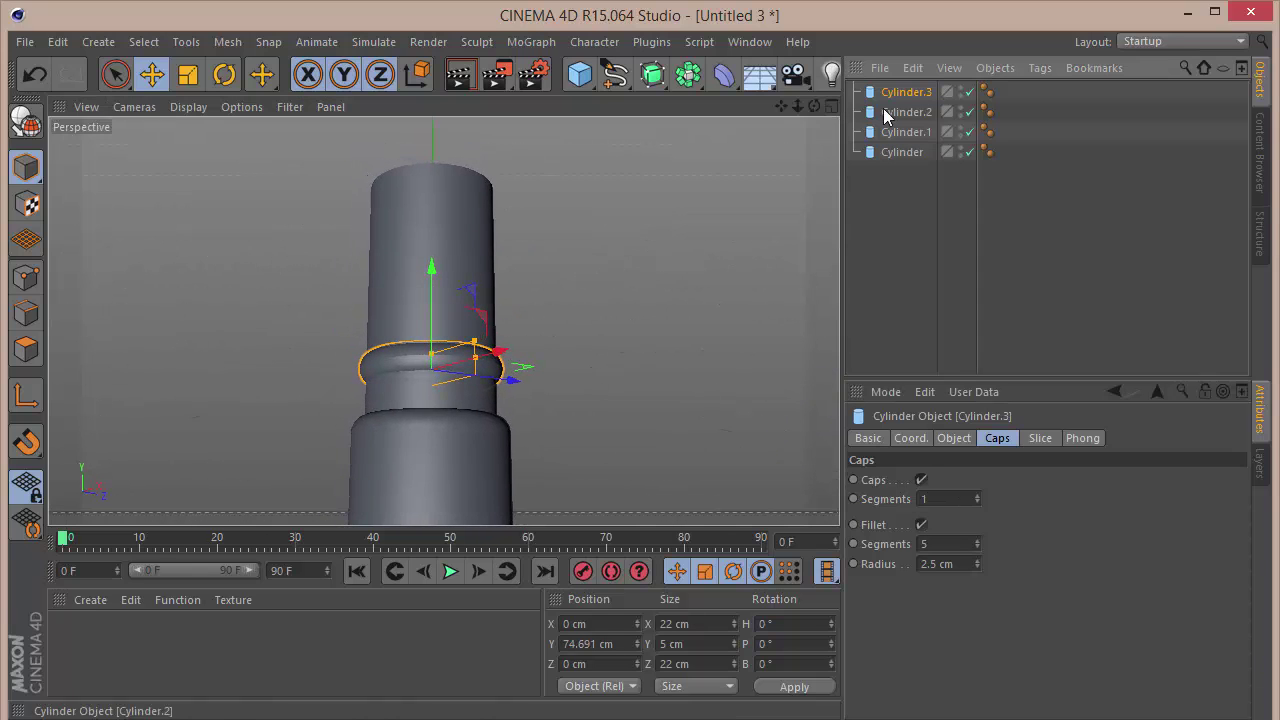
pyautogui.moveTo(434, 265); pyautogui.dragTo(434, 283)
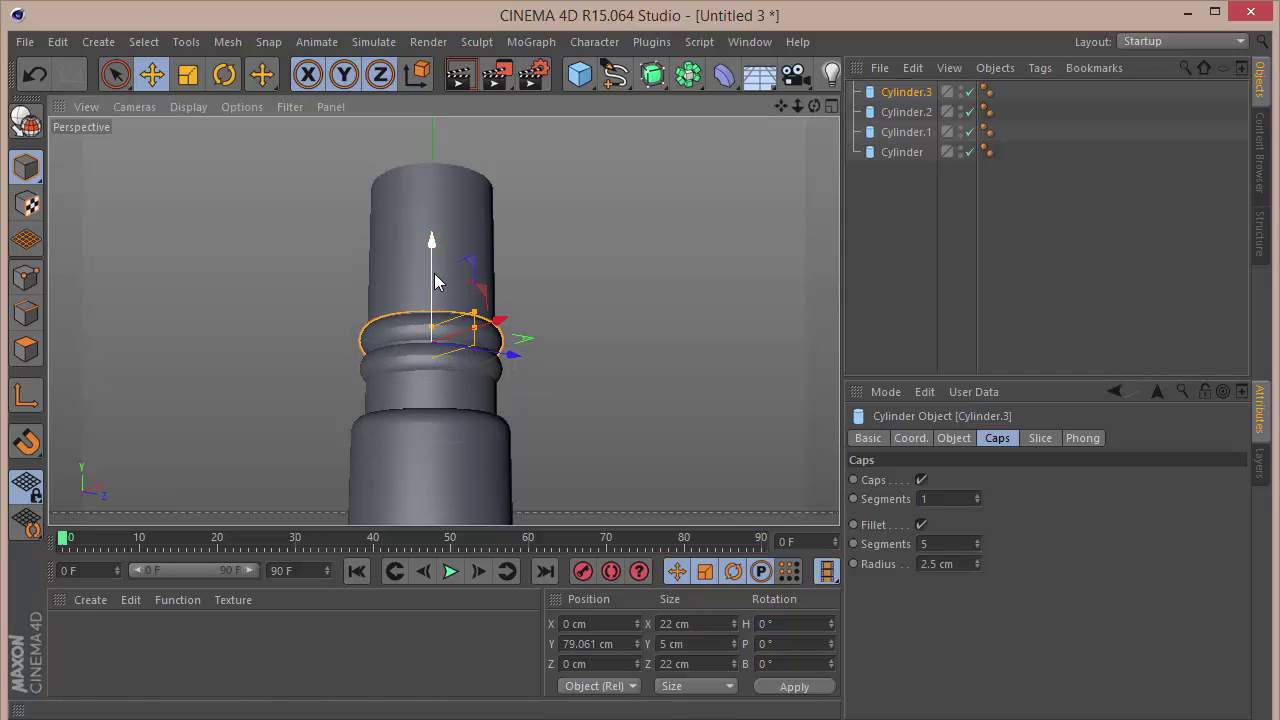
# Duplicate both rings together and raise the new pair near the neck's upper end, to about Y 95 cm
pyautogui.keyDown('ctrl'); pyautogui.click(894, 112); pyautogui.keyUp('ctrl')
pyautogui.hotkey('ctrl', 'c')
pyautogui.hotkey('ctrl', 'v')
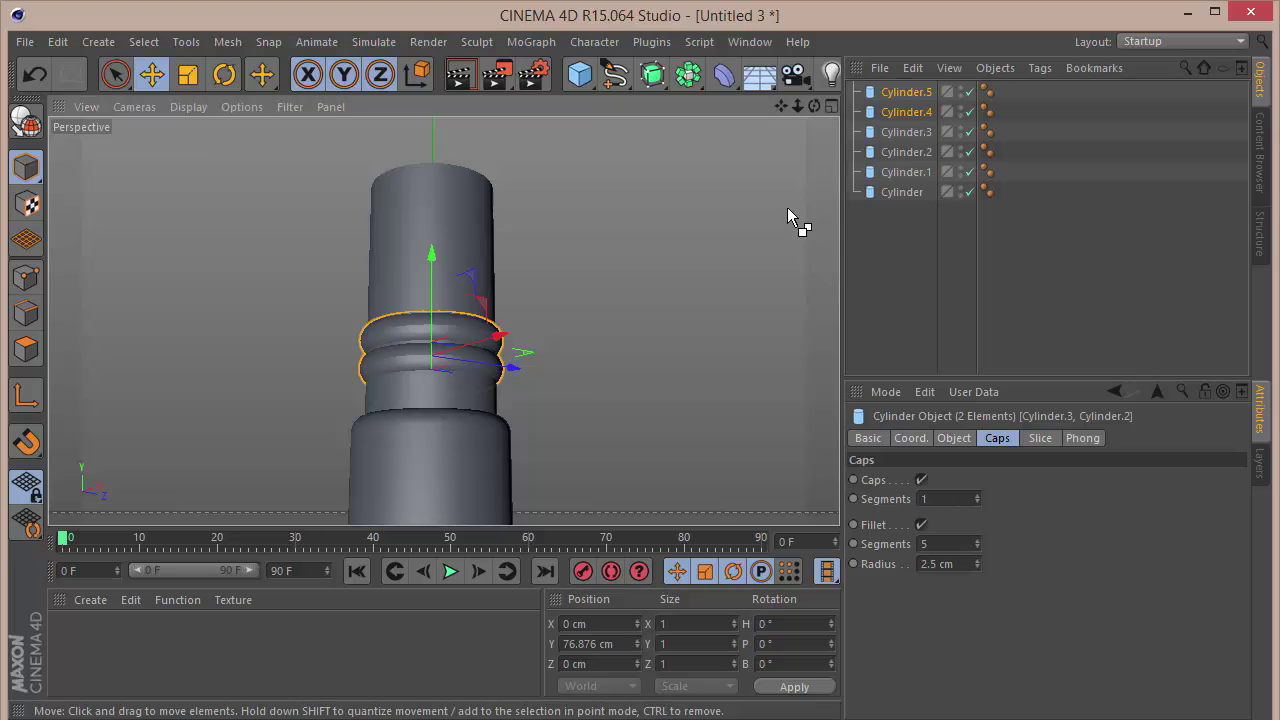
pyautogui.moveTo(430, 256); pyautogui.dragTo(426, 152)
pyautogui.moveTo(814, 106); pyautogui.dragTo(814, 190)
pyautogui.moveTo(442, 320); pyautogui.dragTo(443, 320)
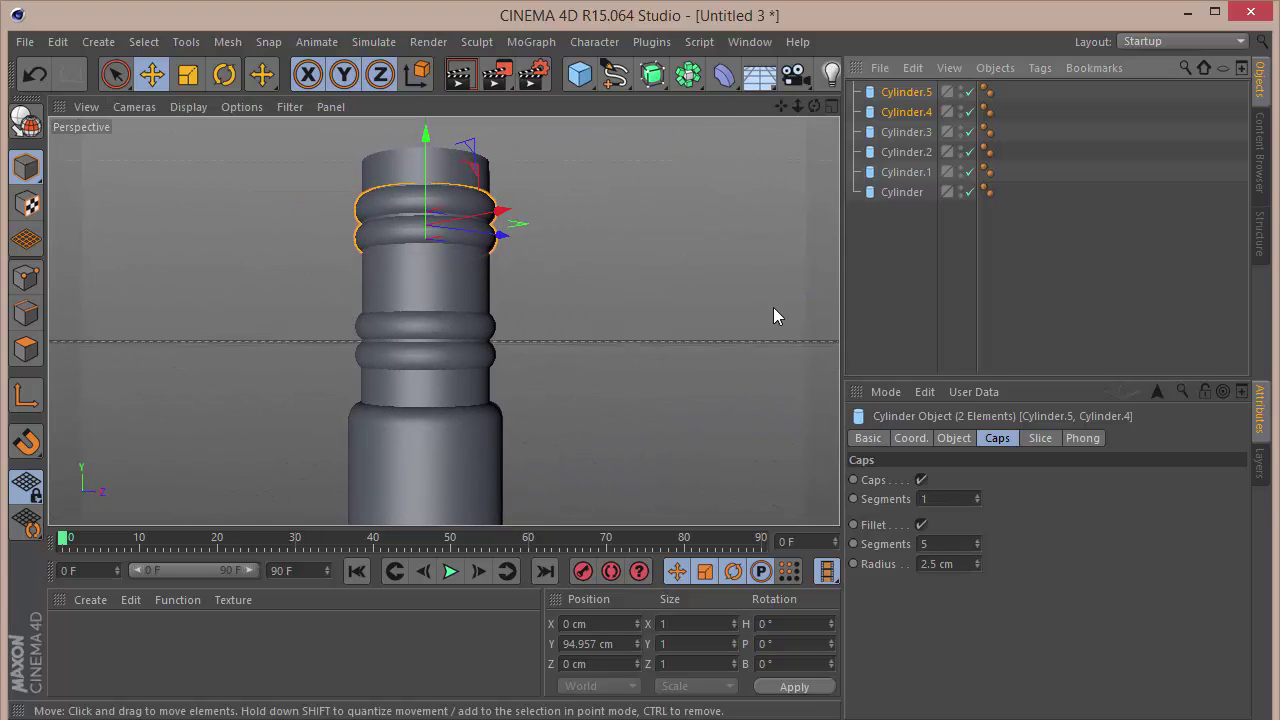
# Add a tube for the lens frame with an inner radius of 110 cm and a height of 23 cm
pyautogui.moveTo(579, 73); pyautogui.dragTo(957, 172)
pyautogui.moveTo(797, 105)
pyautogui.mouseDown()
pyautogui.moveTo(443, 322)
pyautogui.moveTo(800, 104)
pyautogui.mouseUp()
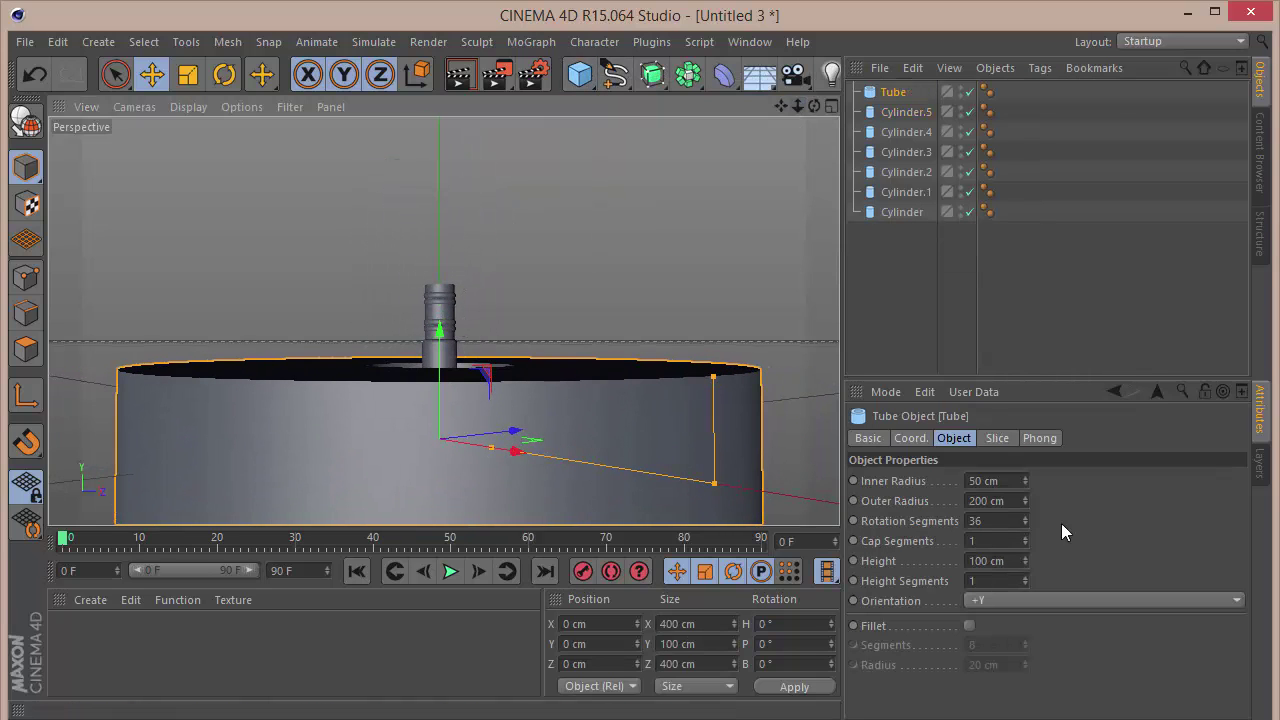
pyautogui.moveTo(1005, 483); pyautogui.dragTo(838, 483)
pyautogui.write('110')
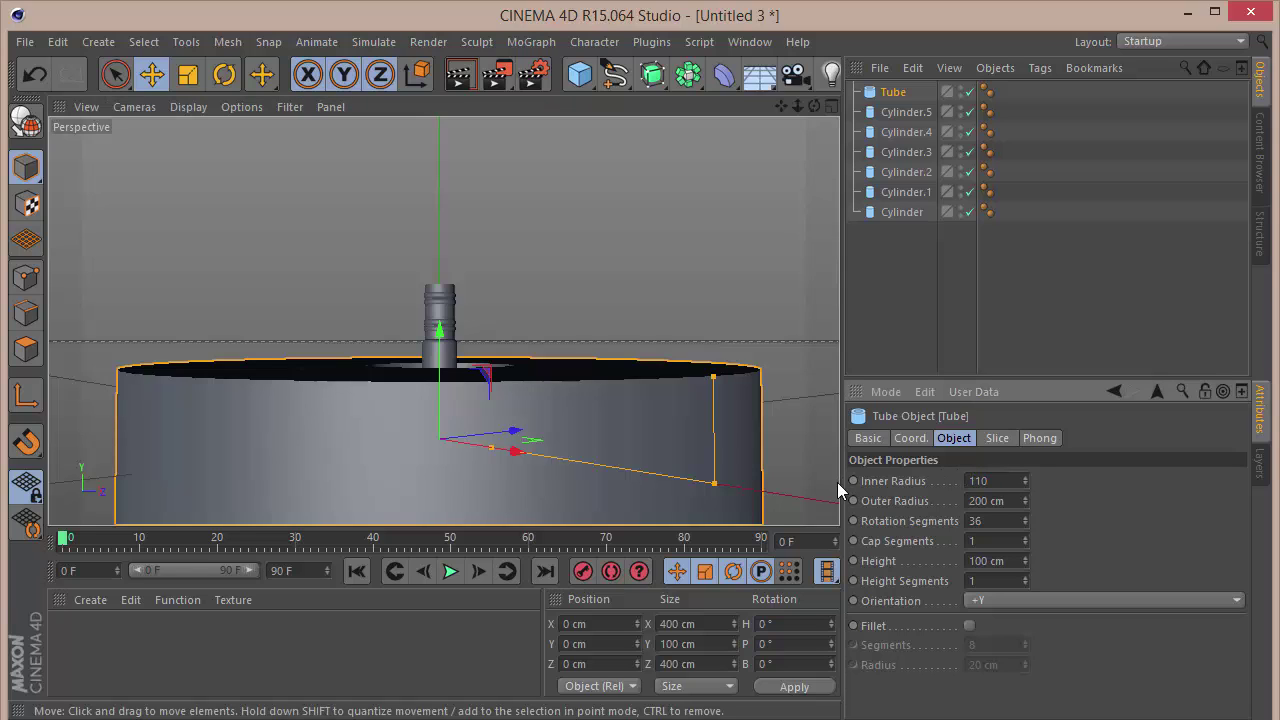
pyautogui.press('Return')
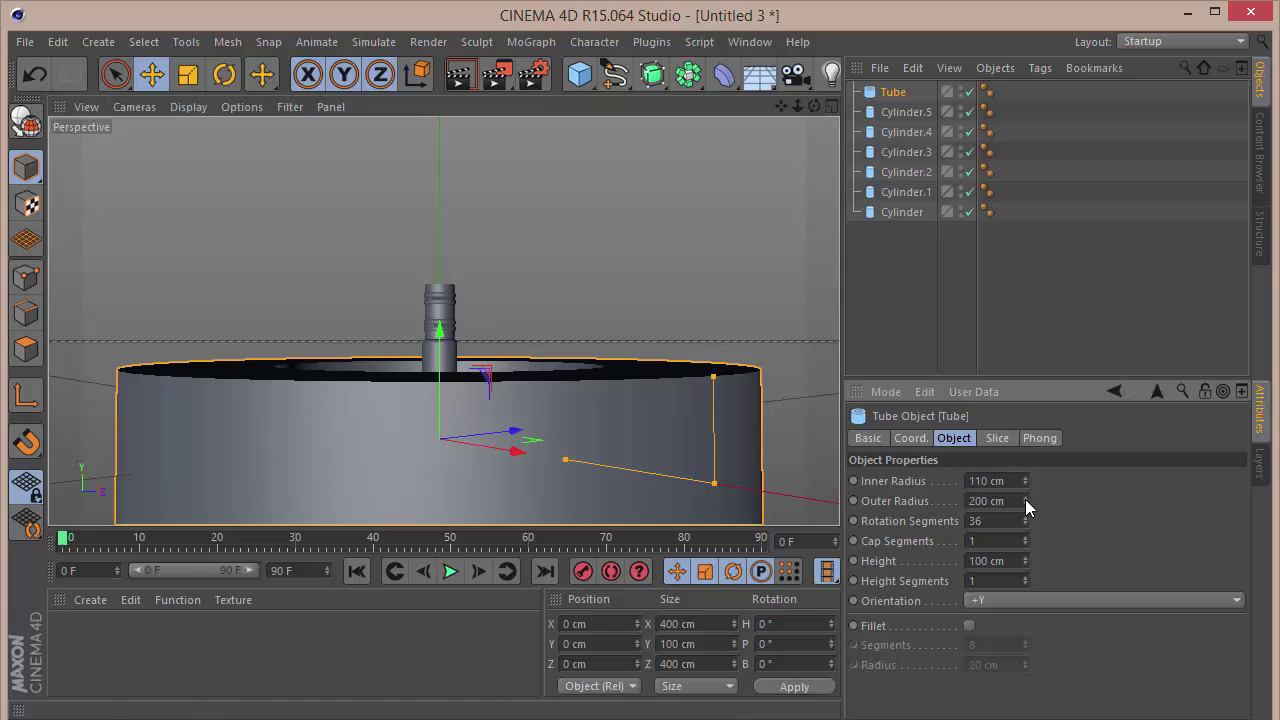
pyautogui.moveTo(1004, 561); pyautogui.dragTo(940, 561)
pyautogui.write('23')
pyautogui.press('Return')
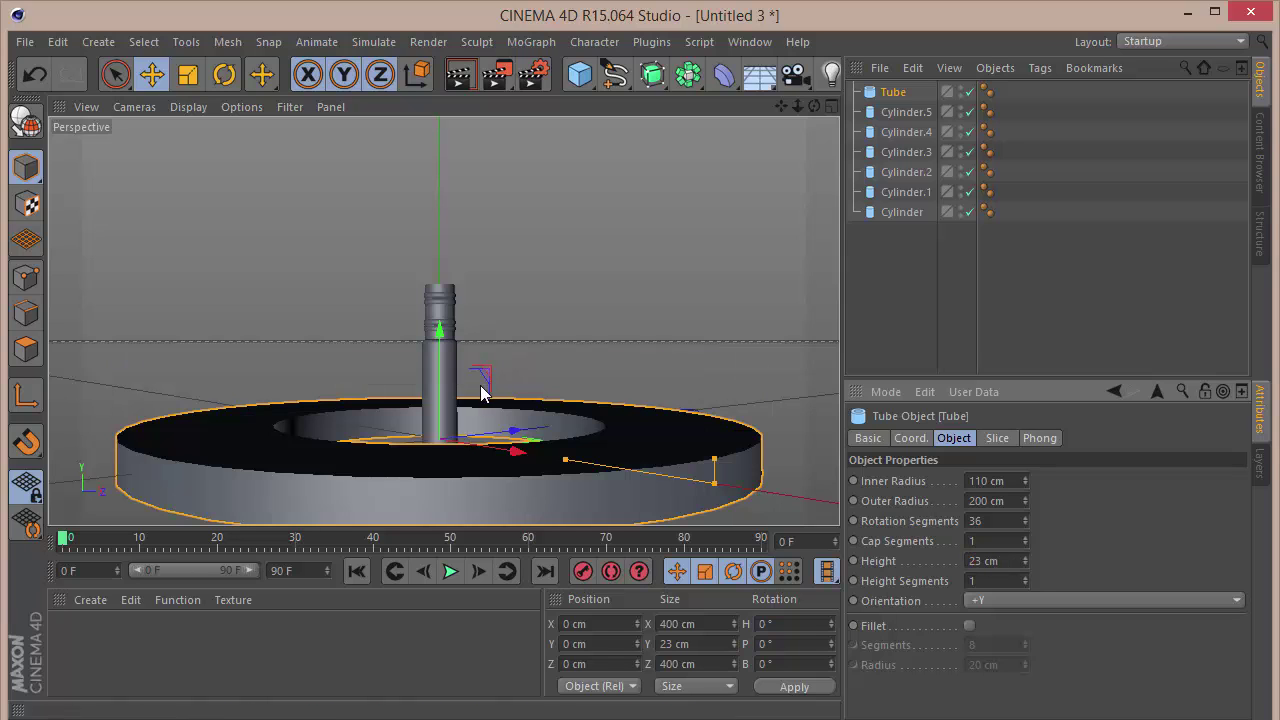
# Set the tube's orientation to +X and raise it to about Y 305.5 cm so its lower edge meets the neck's upper end
pyautogui.moveTo(441, 348); pyautogui.dragTo(446, 240)
pyautogui.click(1003, 598)
pyautogui.click(990, 481)
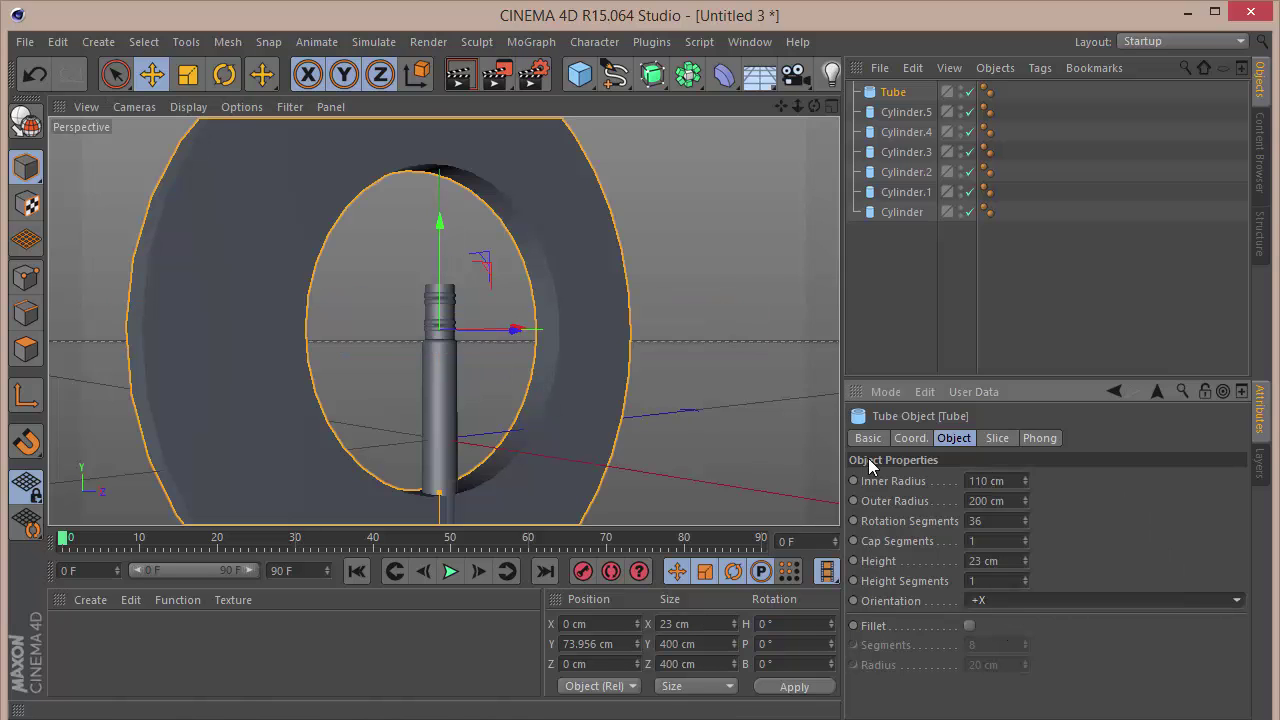
pyautogui.moveTo(437, 236); pyautogui.dragTo(438, 12)
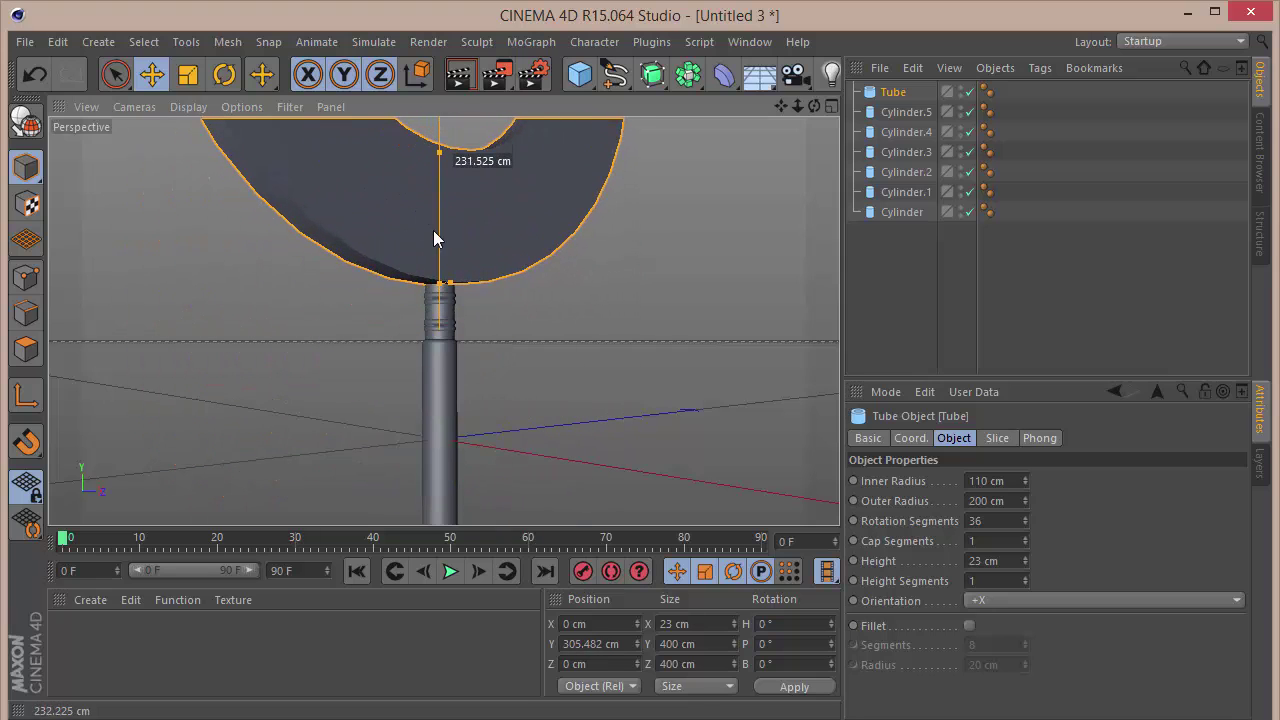
pyautogui.scroll(7, 426, 285)
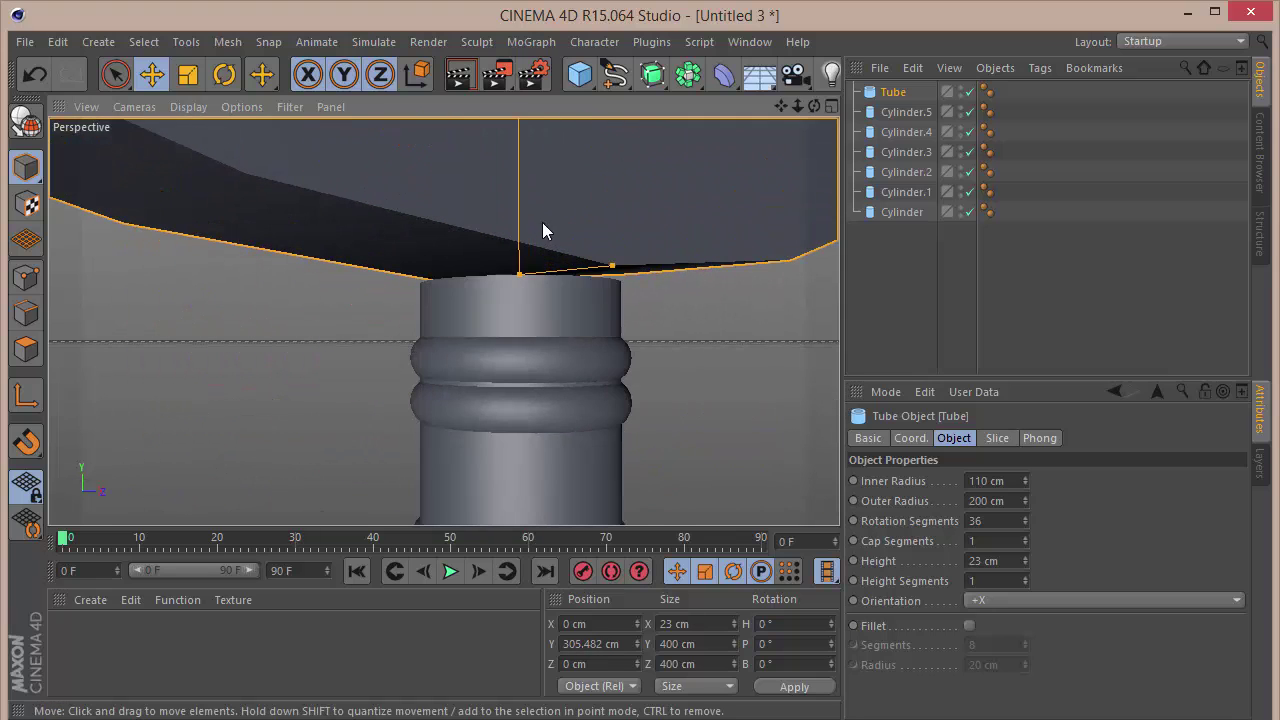
# Lower the lens frame tube slightly to Y 303.482 cm so its edge overlaps the neck's upper end
pyautogui.click(910, 438)
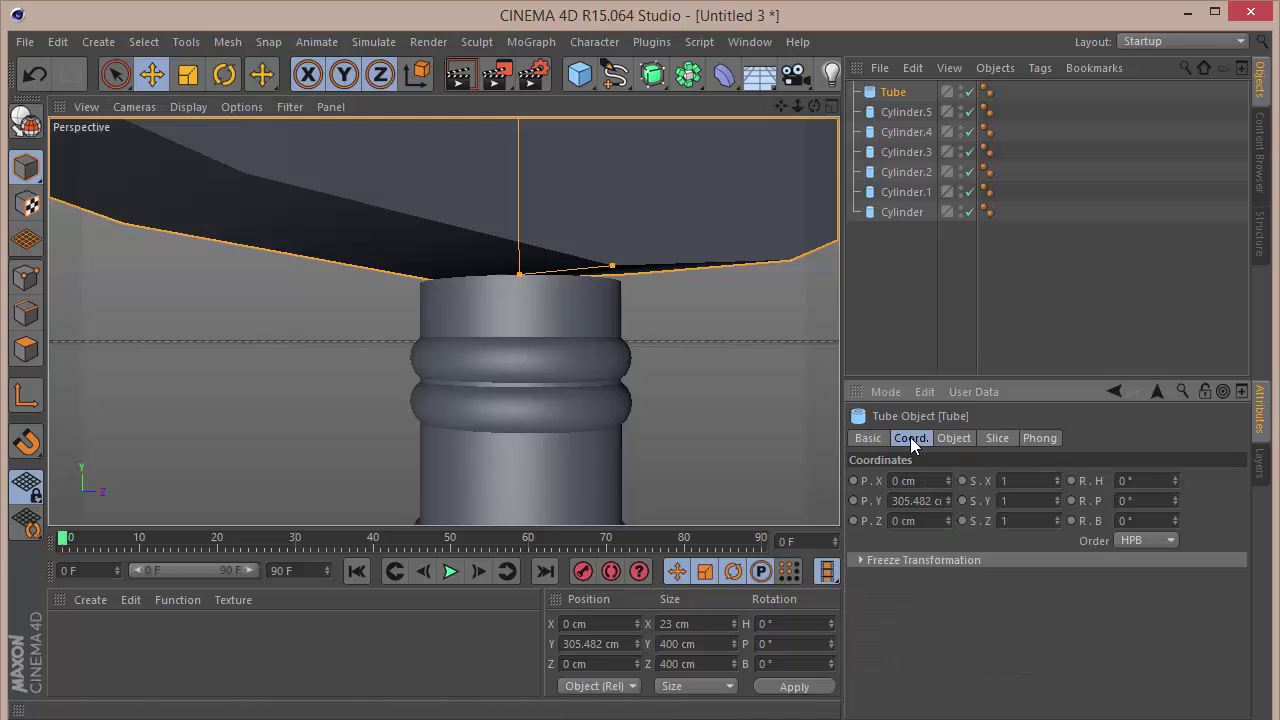
pyautogui.click(948, 503)
pyautogui.click(948, 503)
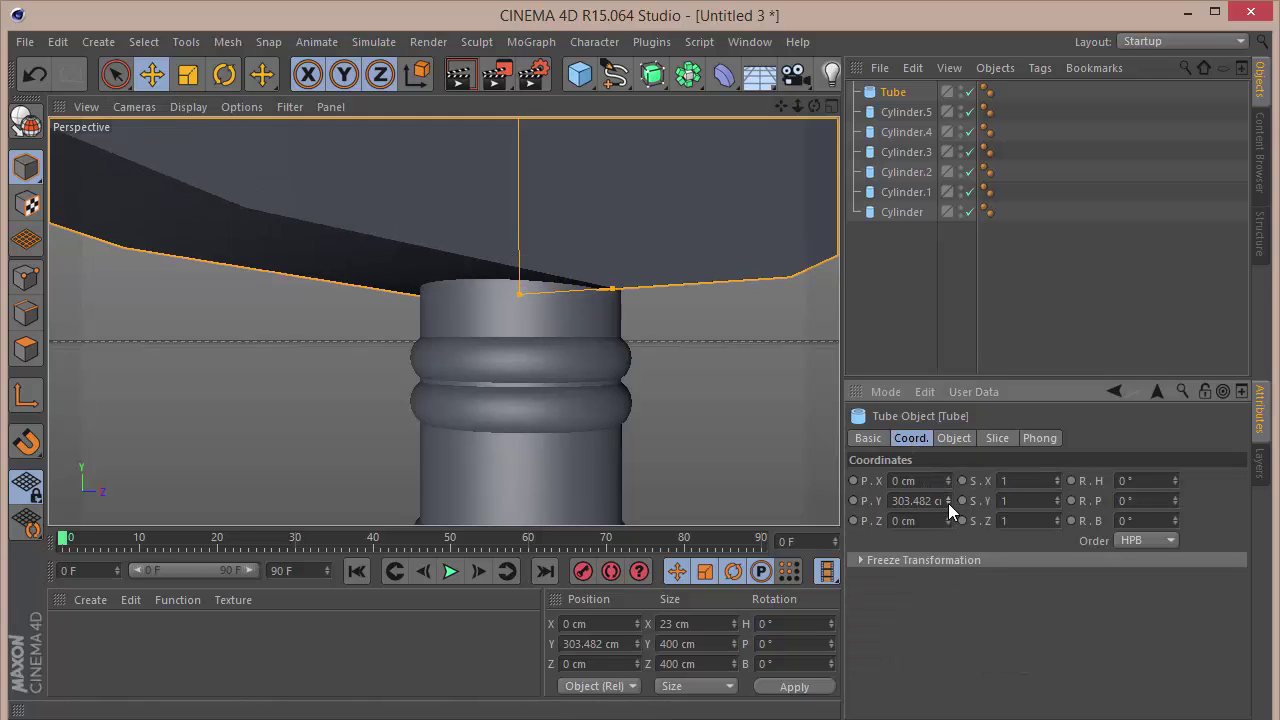
# Set the tube's inner radius to 103 cm, outer radius to 110 cm and rotation segments to 90
pyautogui.moveTo(814, 106); pyautogui.dragTo(725, 106)
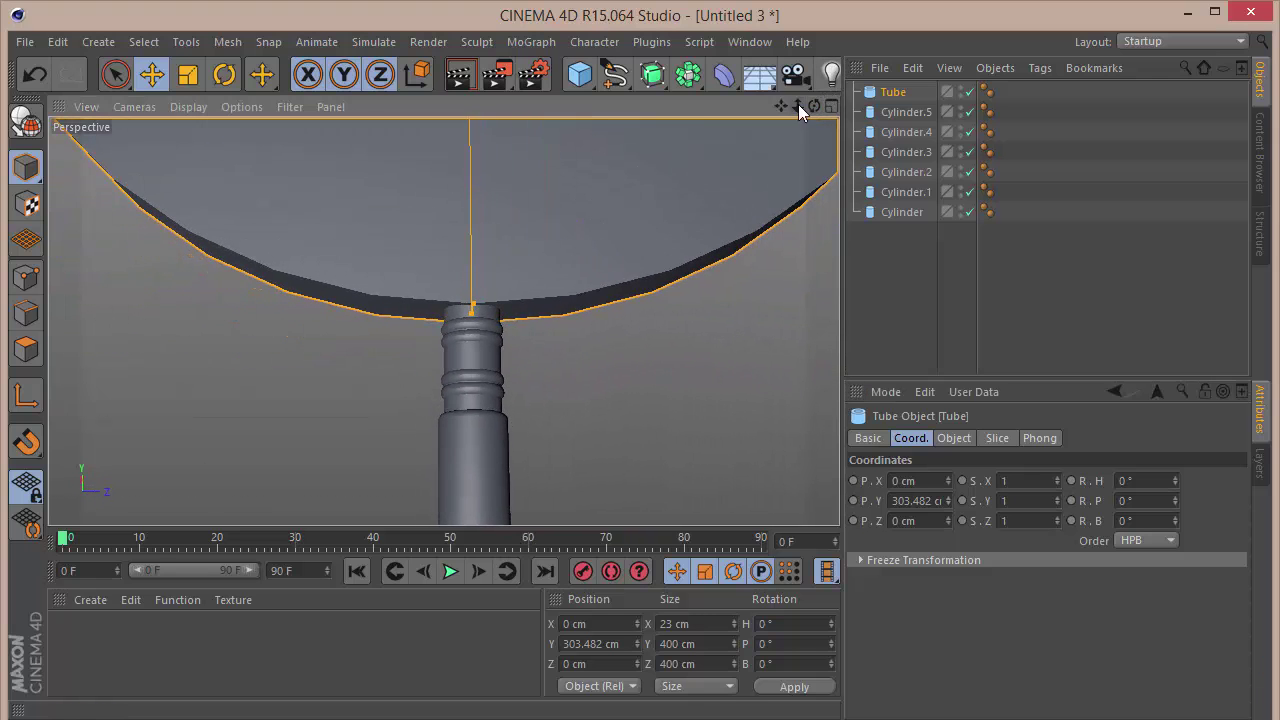
pyautogui.click(877, 95)
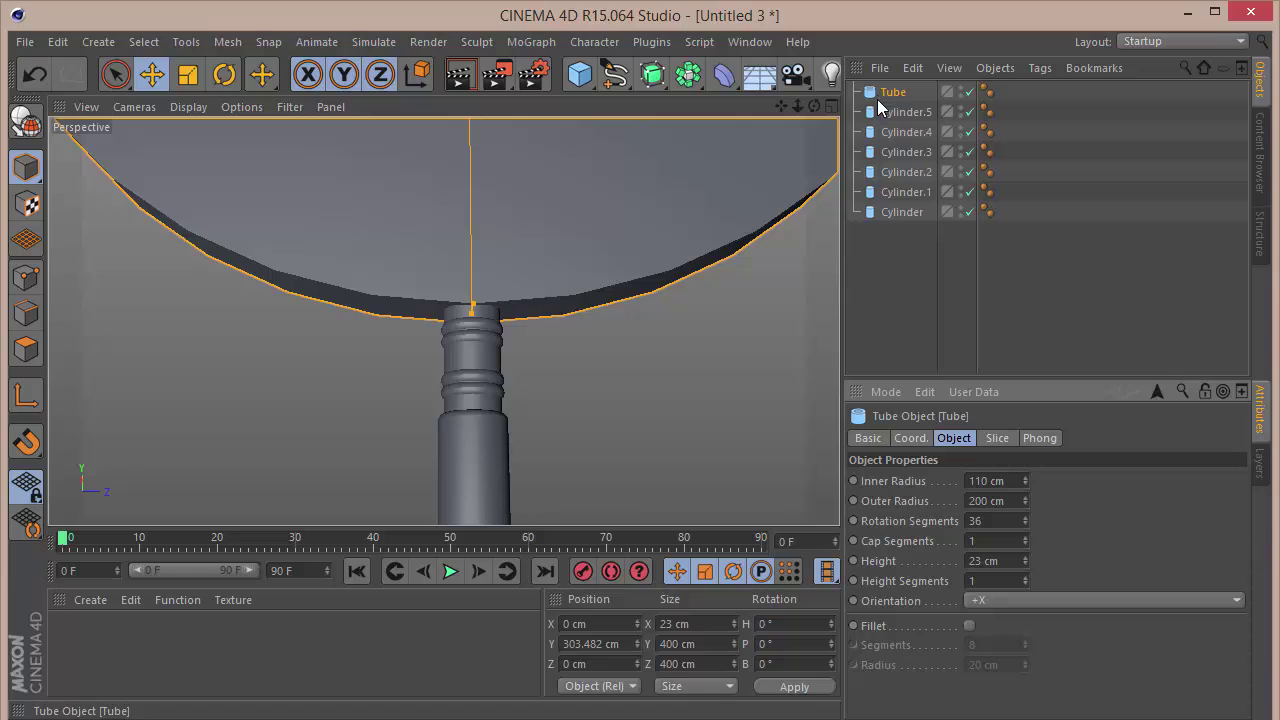
pyautogui.click(988, 480)
pyautogui.write('103')
pyautogui.press('Tab')
pyautogui.write('110')
pyautogui.press('Return')
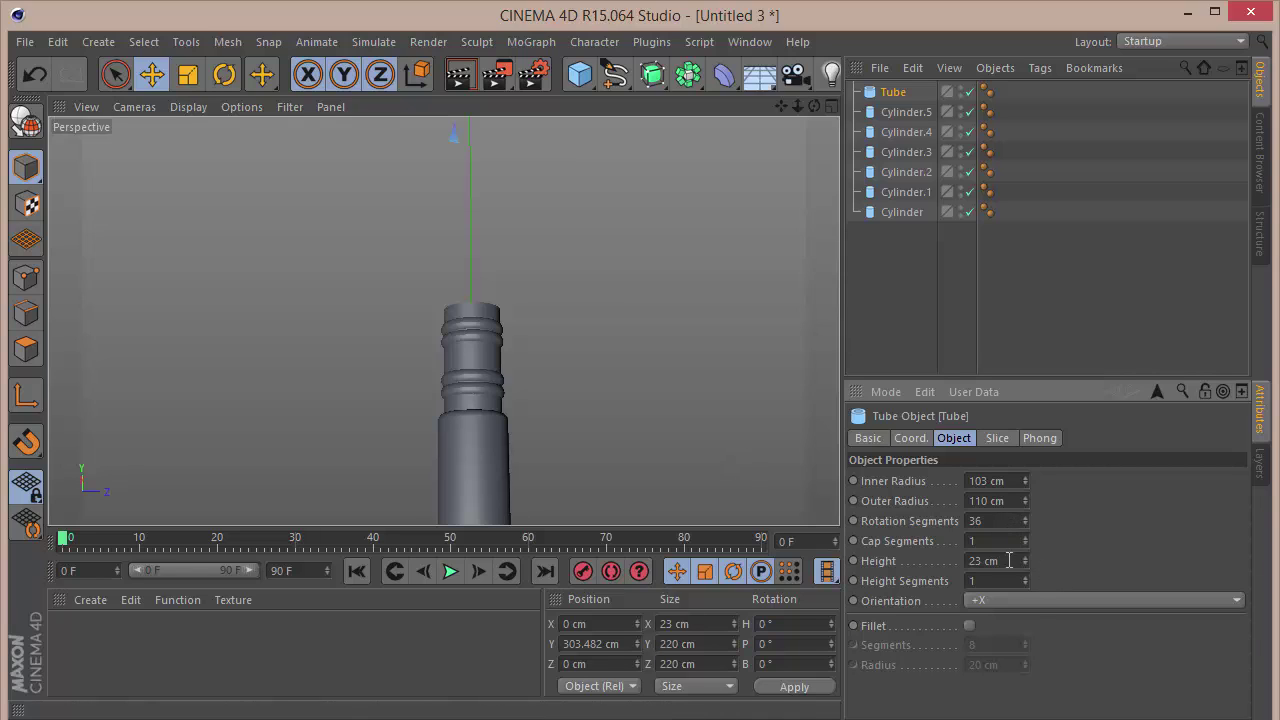
pyautogui.moveTo(994, 520); pyautogui.dragTo(750, 514)
pyautogui.write('90')
# Lower the resized tube to Y 213.482 cm so its rim meets the neck's upper end
pyautogui.click(910, 437)
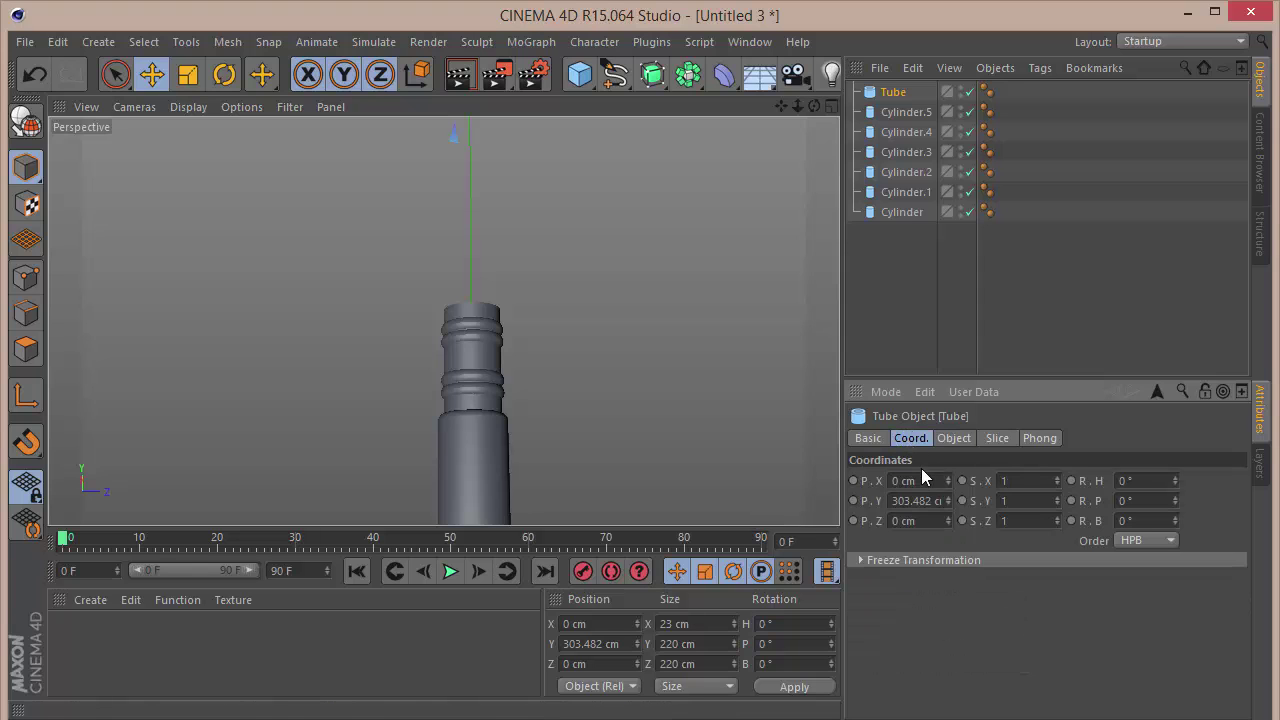
pyautogui.click(948, 505)
pyautogui.moveTo(947, 500); pyautogui.dragTo(947, 460)
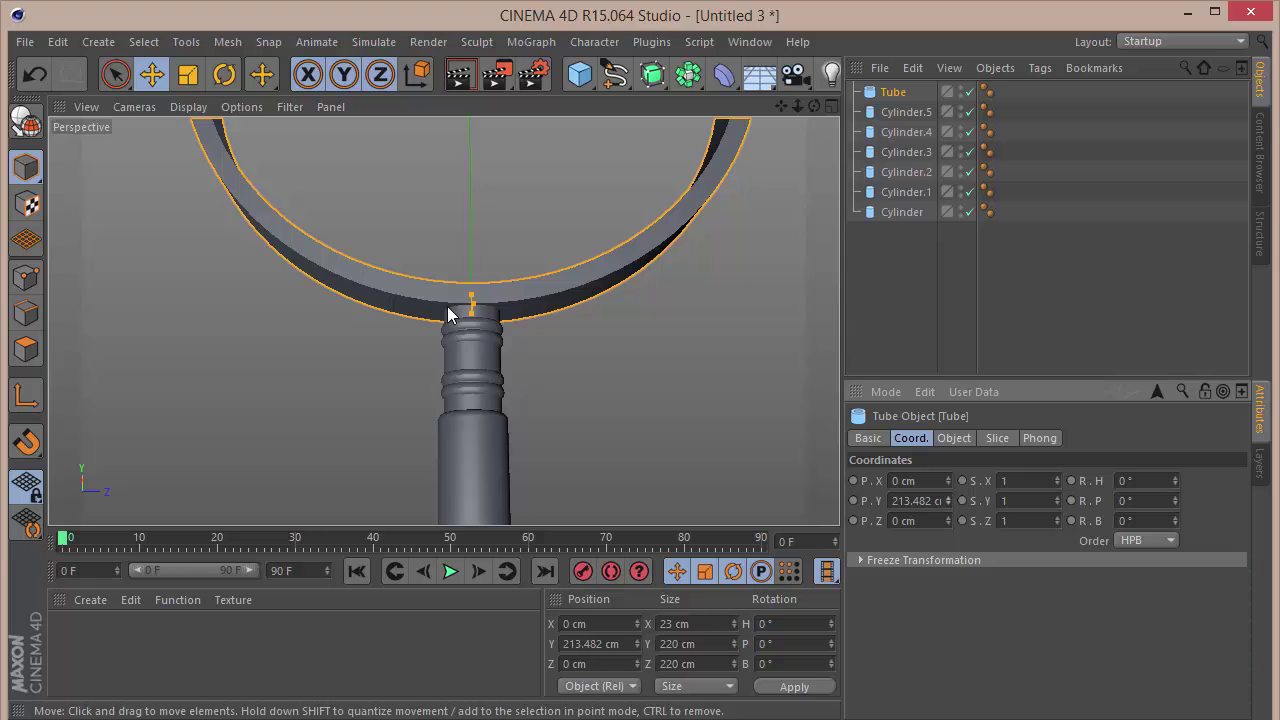
# Enable the fillet on the lens frame tube with 4 segments and a 0.5 cm radius
pyautogui.scroll(5, 447, 310)
pyautogui.moveTo(814, 106)
pyautogui.mouseDown()
pyautogui.moveTo(442, 320)
pyautogui.moveTo(801, 105)
pyautogui.mouseUp()
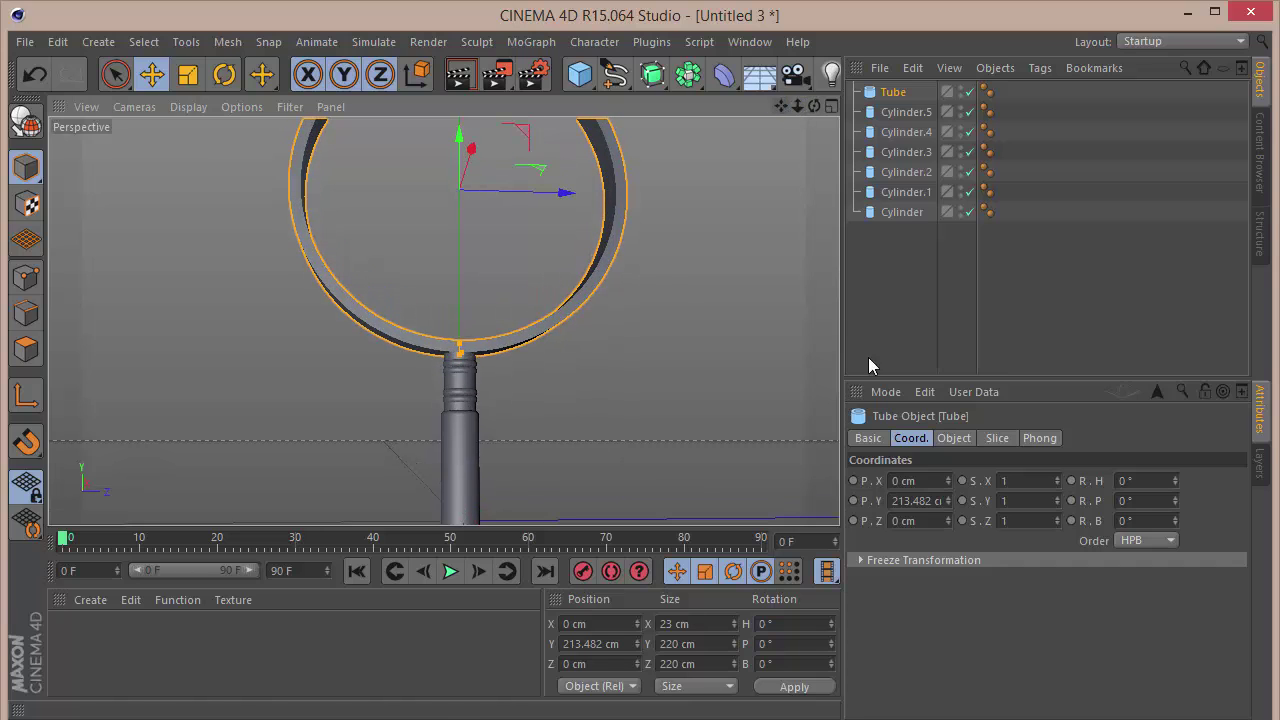
pyautogui.click(953, 438)
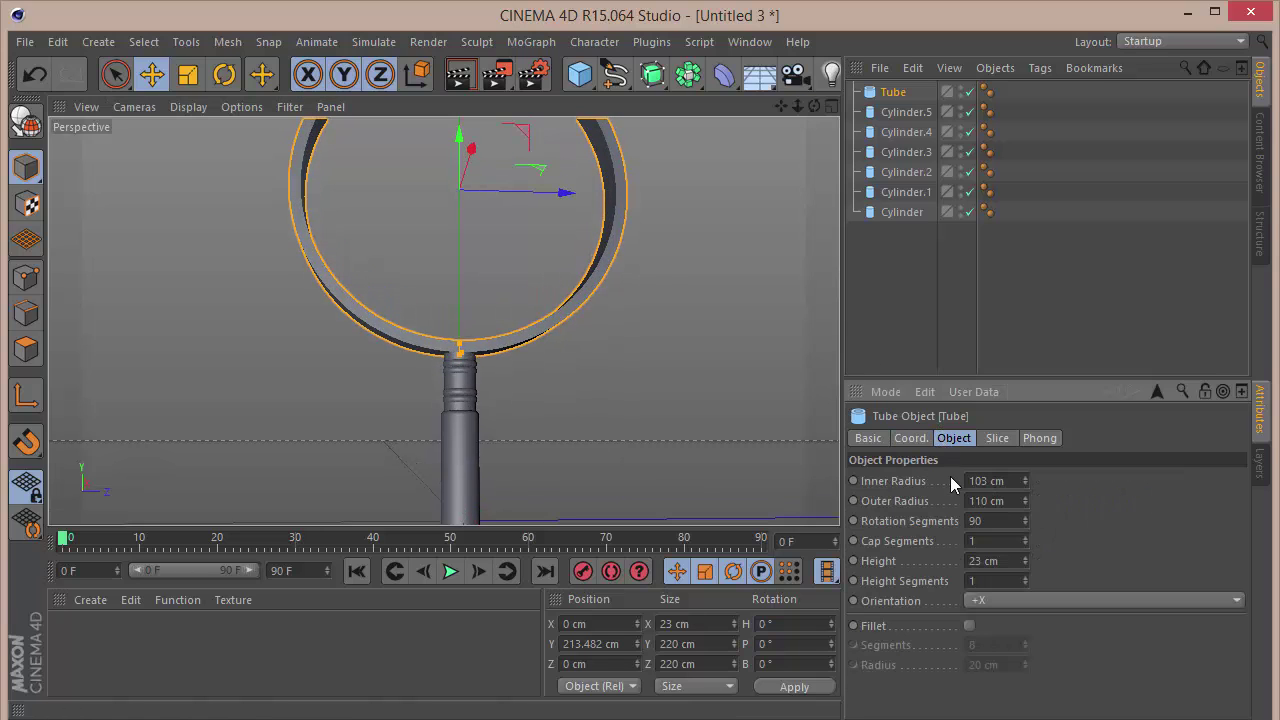
pyautogui.click(966, 625)
pyautogui.click(1003, 645)
pyautogui.write('4')
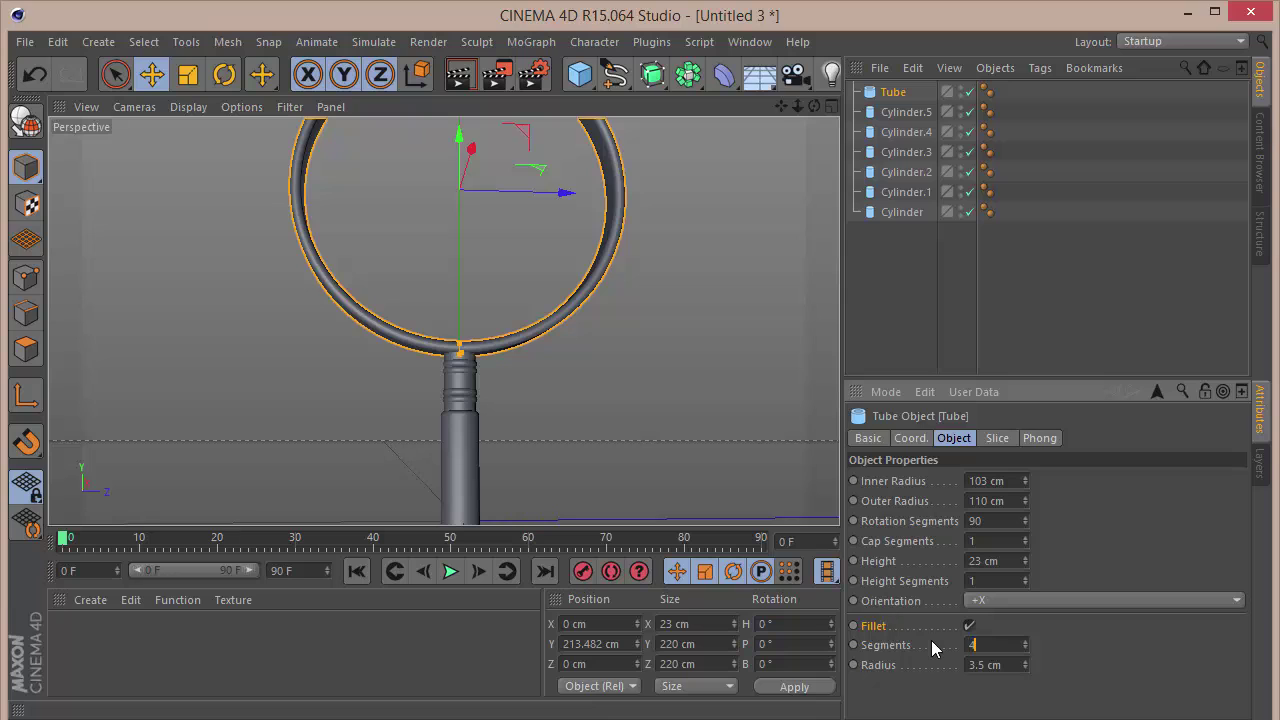
pyautogui.press('Tab')
pyautogui.write('0.5')
pyautogui.press('Return')
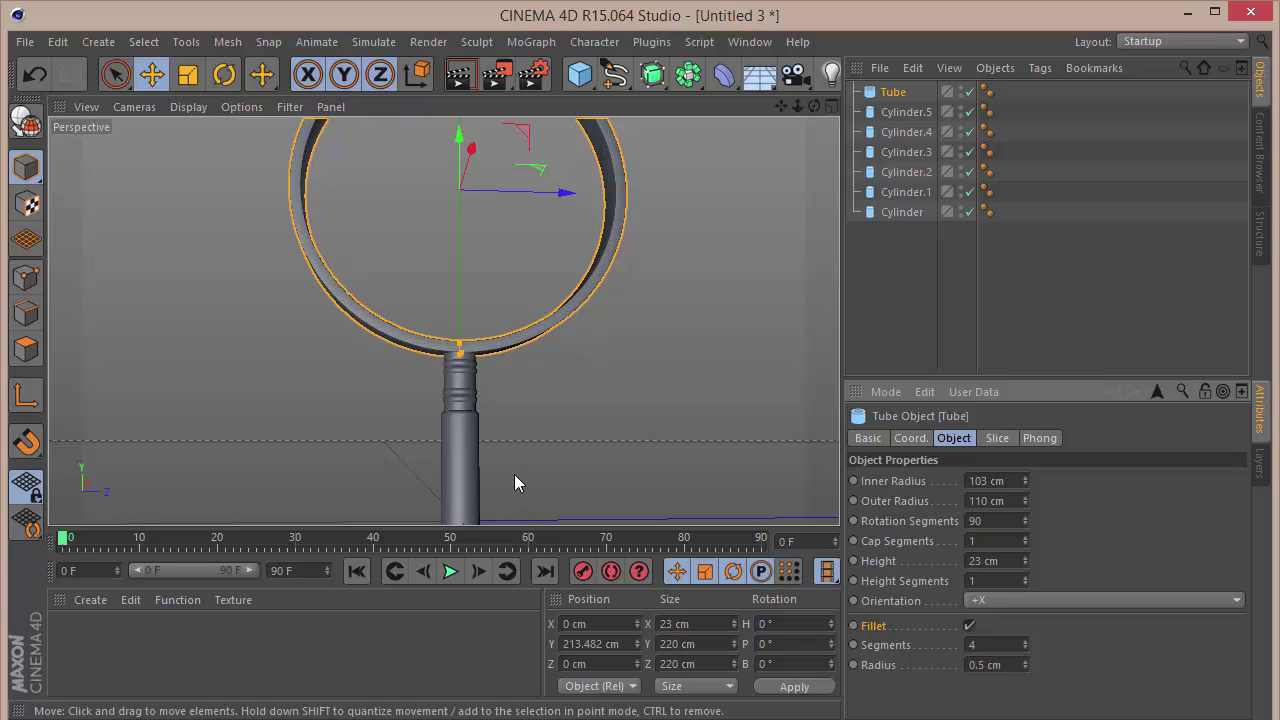
# Duplicate the lens frame tube and lower the copy slightly, to about Y 211.8 cm
pyautogui.scroll(4, 455, 352)
pyautogui.moveTo(815, 106); pyautogui.dragTo(817, 104)
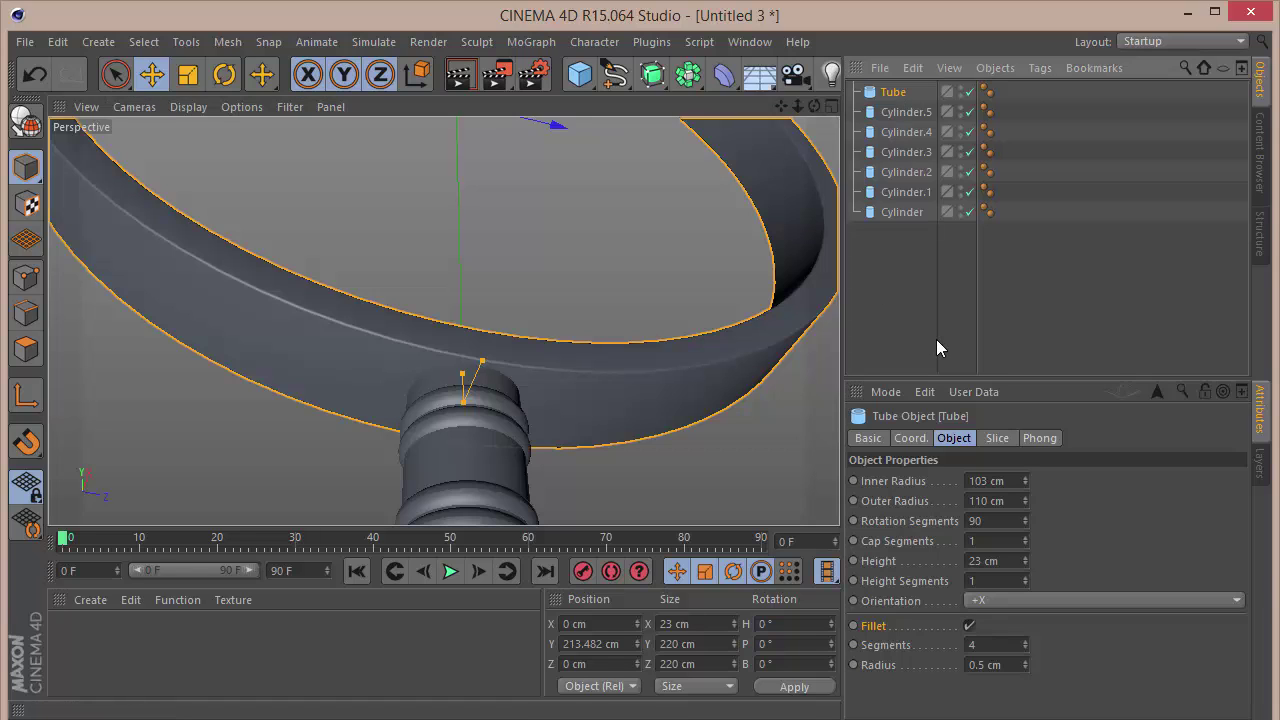
pyautogui.hotkey('ctrl', 'c')
pyautogui.hotkey('ctrl', 'v')
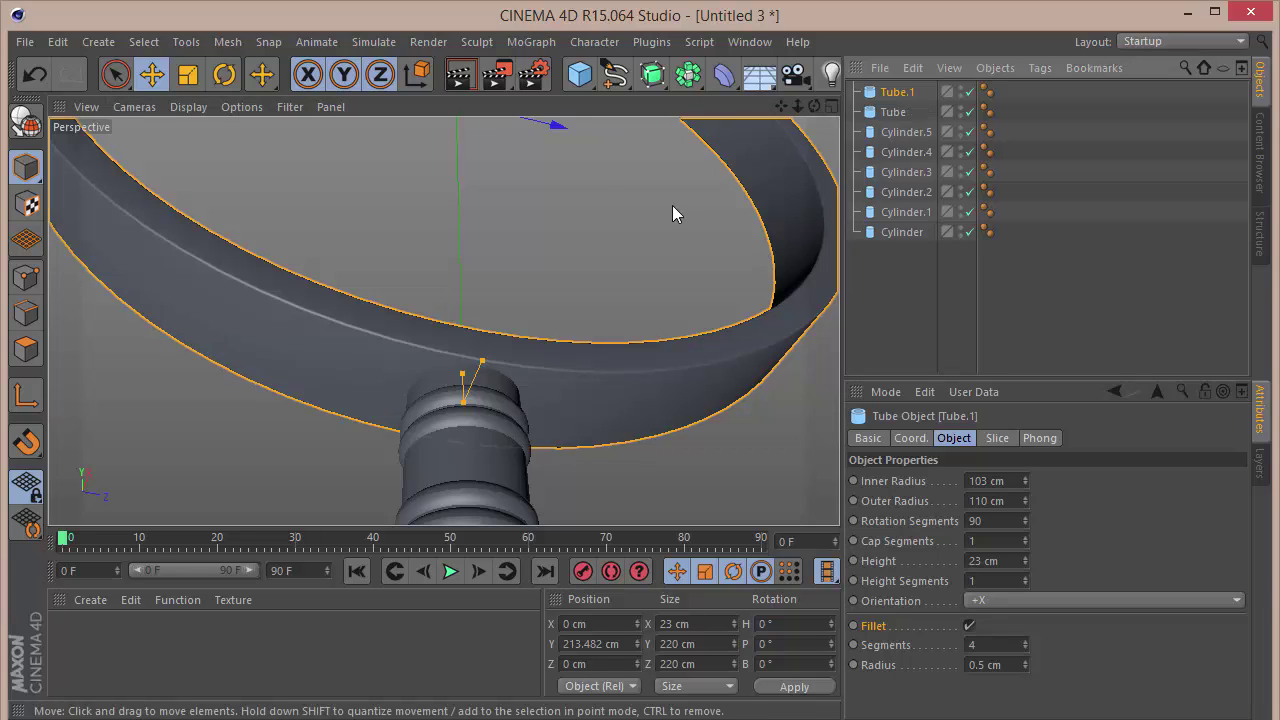
pyautogui.moveTo(783, 108); pyautogui.dragTo(778, 110)
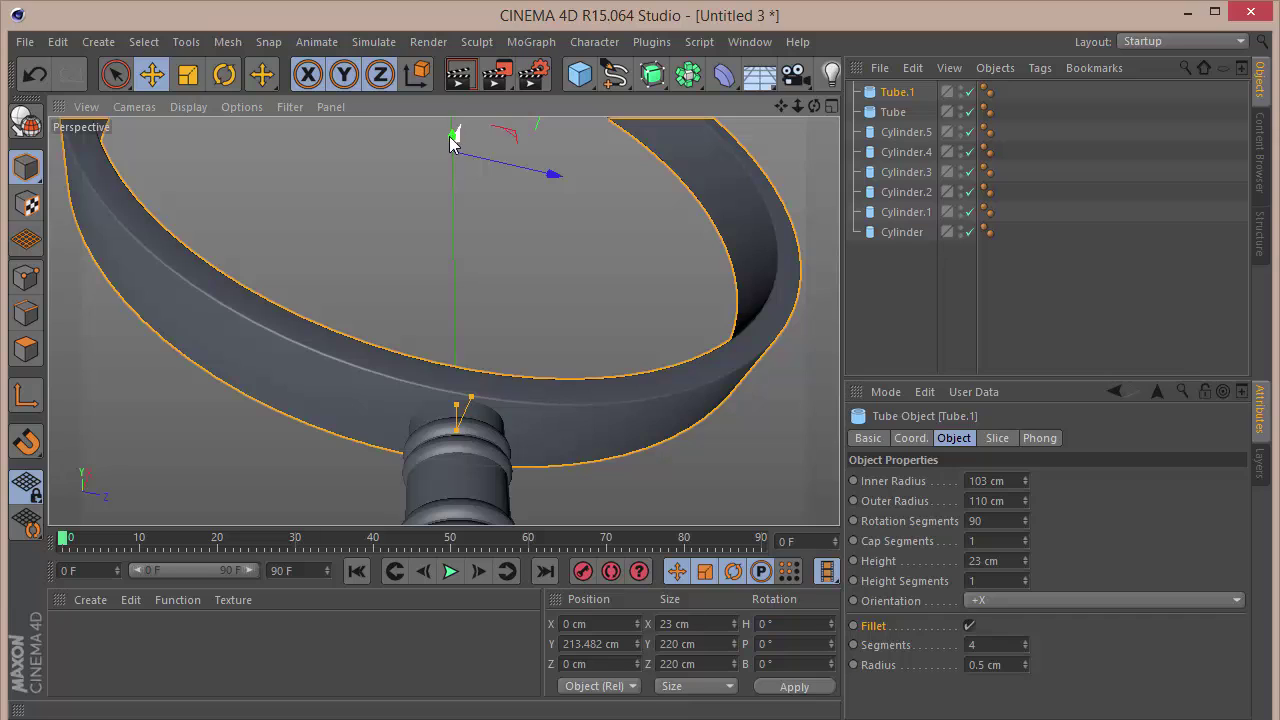
pyautogui.moveTo(451, 140); pyautogui.dragTo(452, 147)
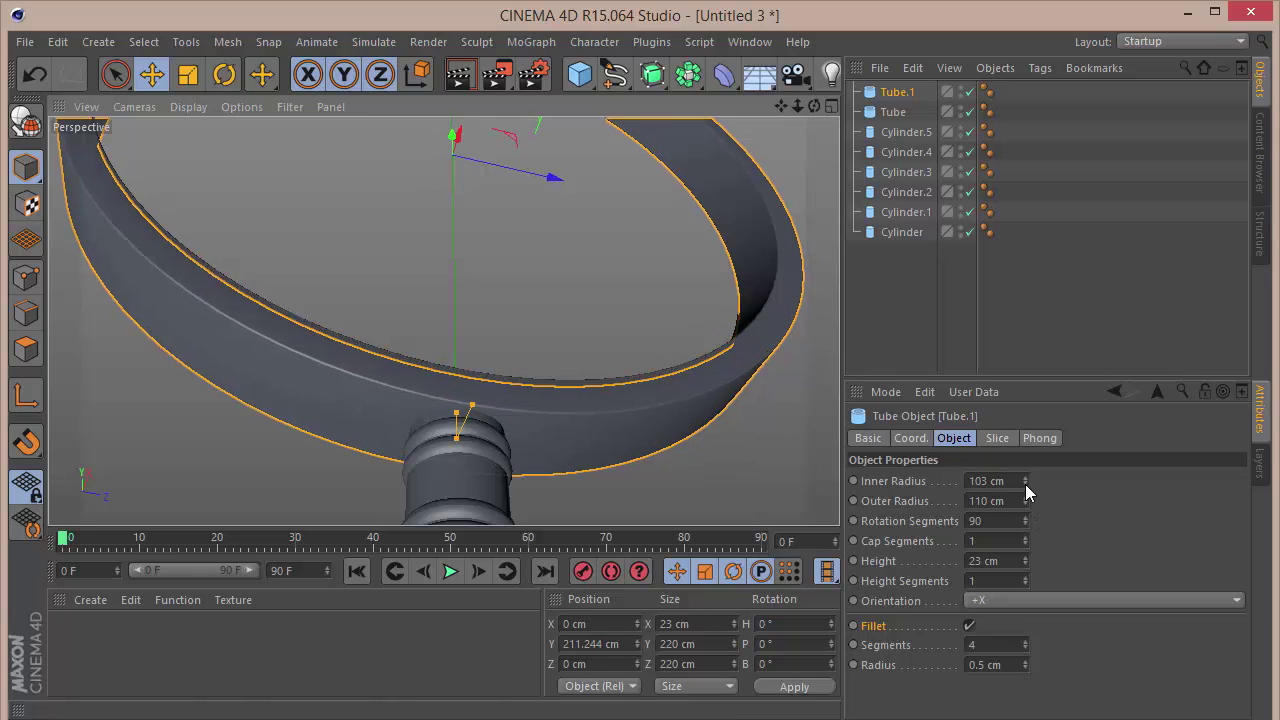
pyautogui.hotkey('ctrl', 'z')
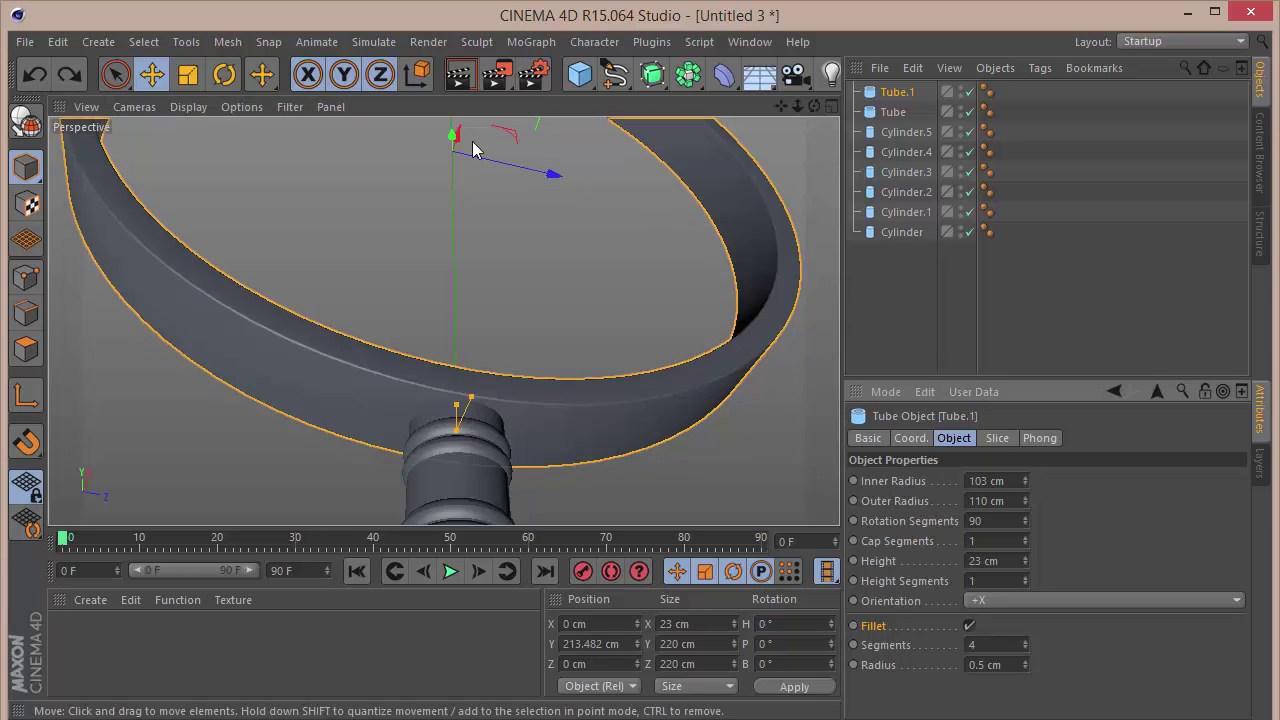
pyautogui.moveTo(451, 143); pyautogui.dragTo(450, 147)
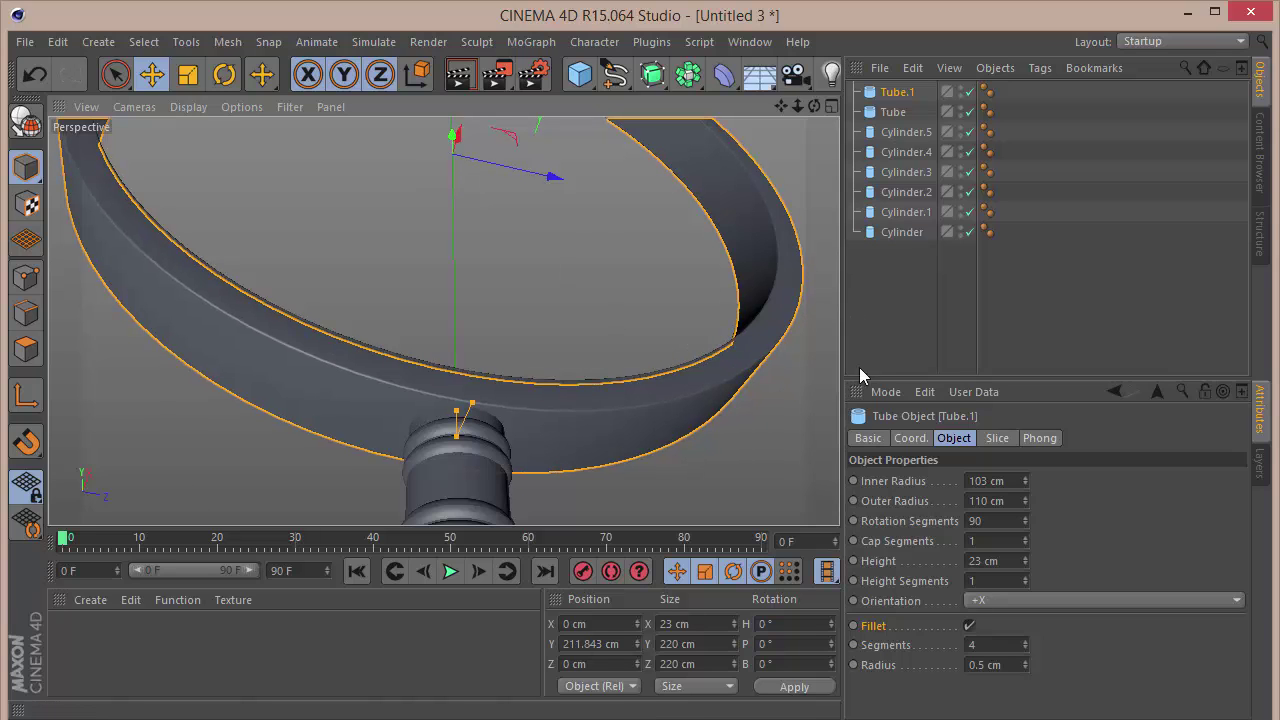
# Set the duplicated tube's inner radius to 109 cm to make it a thin outer band
pyautogui.click(1024, 475)
pyautogui.click(1024, 475)
pyautogui.click(1024, 475)
pyautogui.click(1024, 475)
pyautogui.click(1024, 475)
pyautogui.moveTo(1023, 473); pyautogui.dragTo(1022, 473)
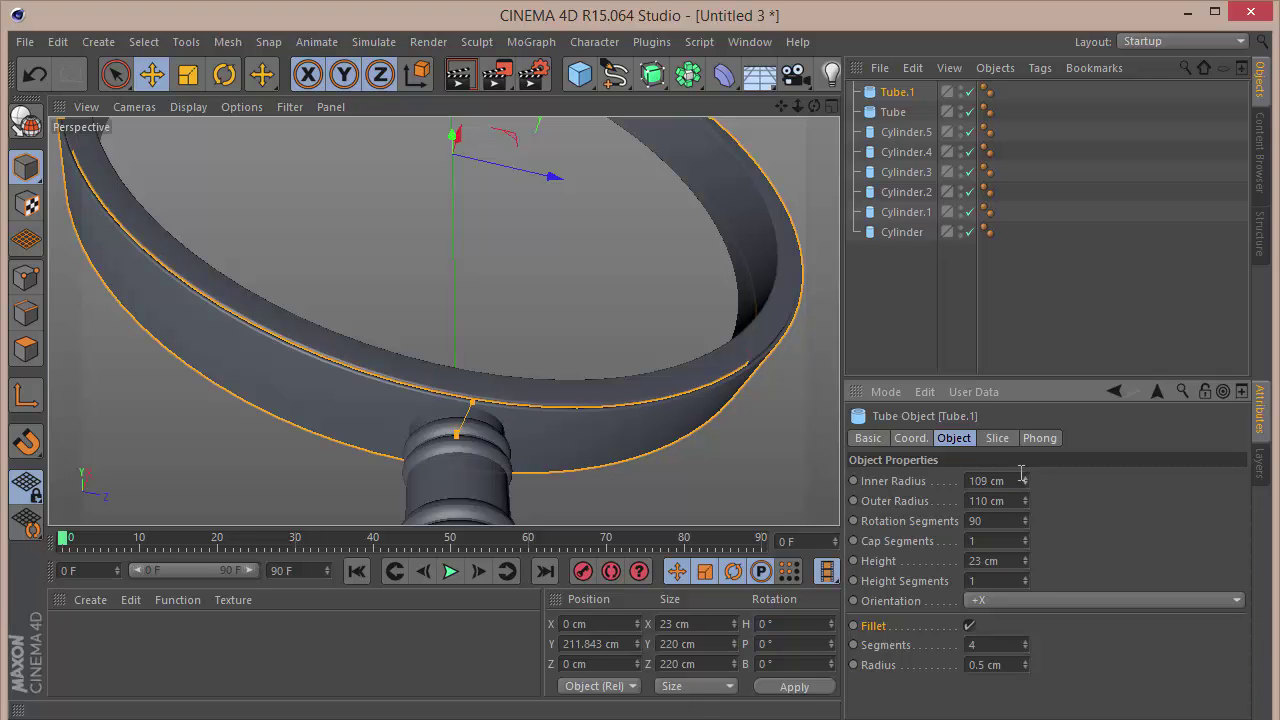
# Select both lens frame tubes together and set their rotation segments to 150
pyautogui.scroll(5, 442, 428)
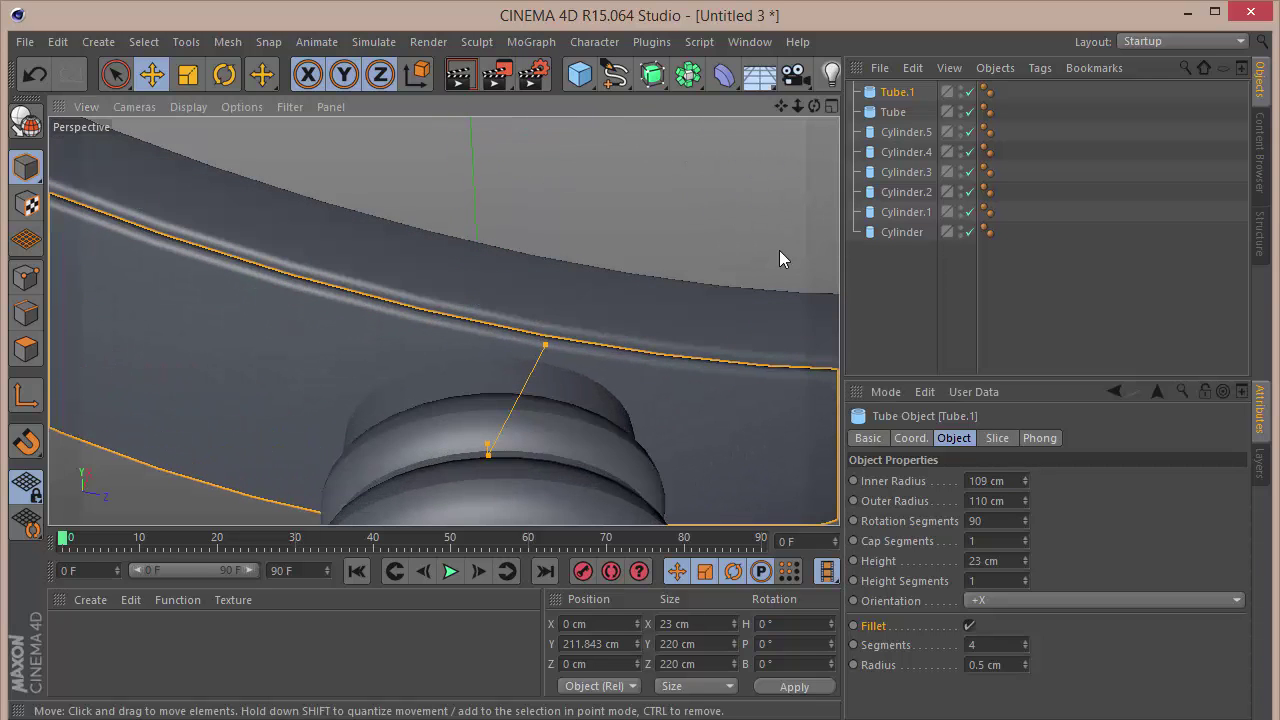
pyautogui.moveTo(814, 106); pyautogui.dragTo(443, 321)
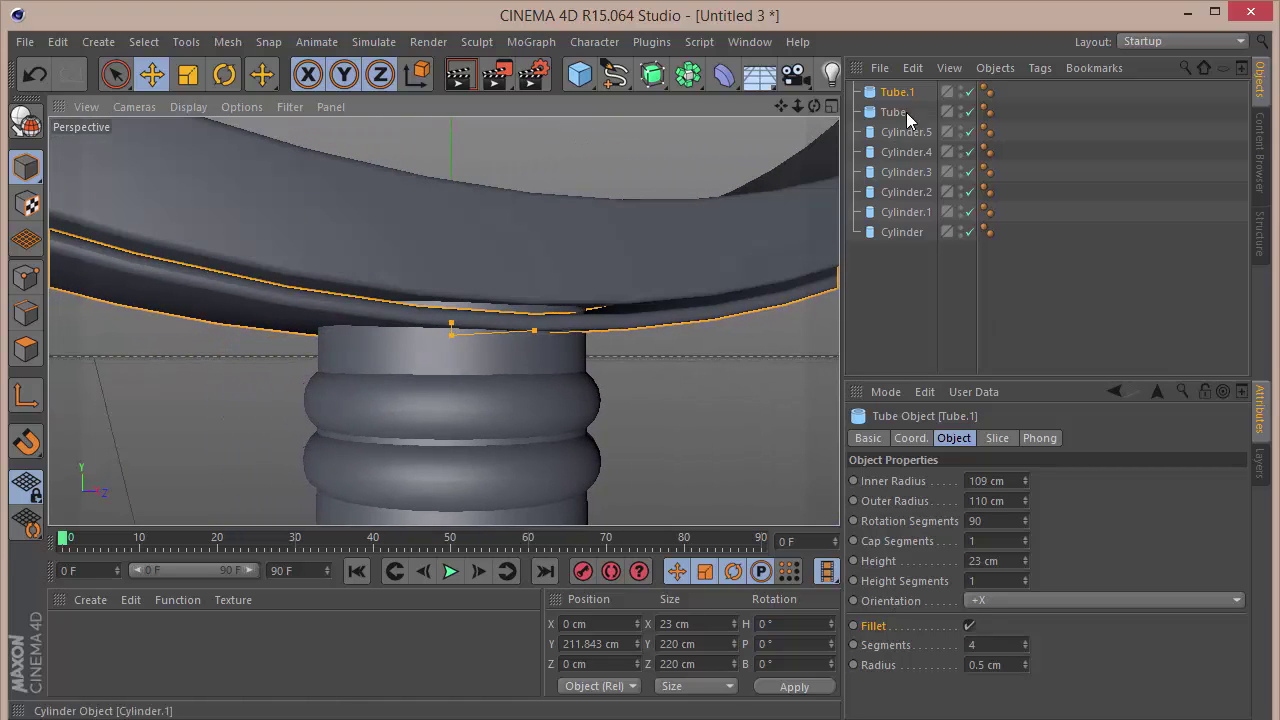
pyautogui.keyDown('ctrl'); pyautogui.click(894, 112); pyautogui.keyUp('ctrl')
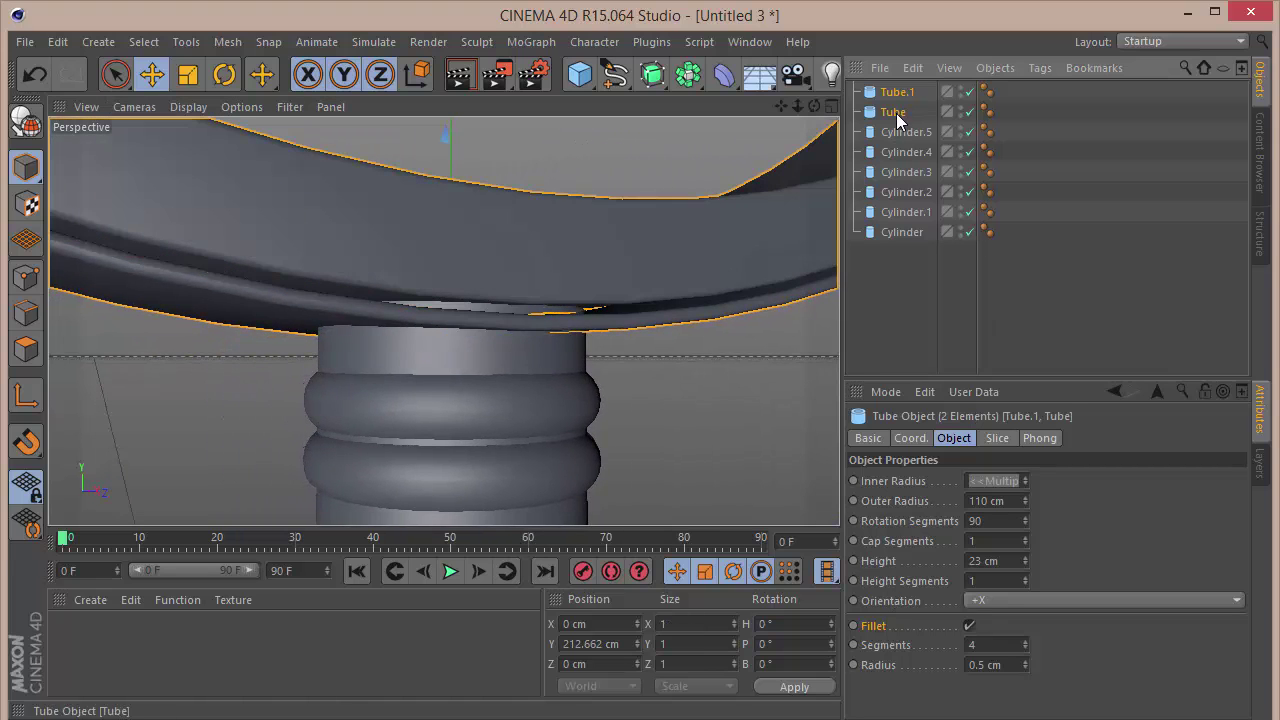
pyautogui.click(997, 522)
pyautogui.write('150')
pyautogui.press('Return')
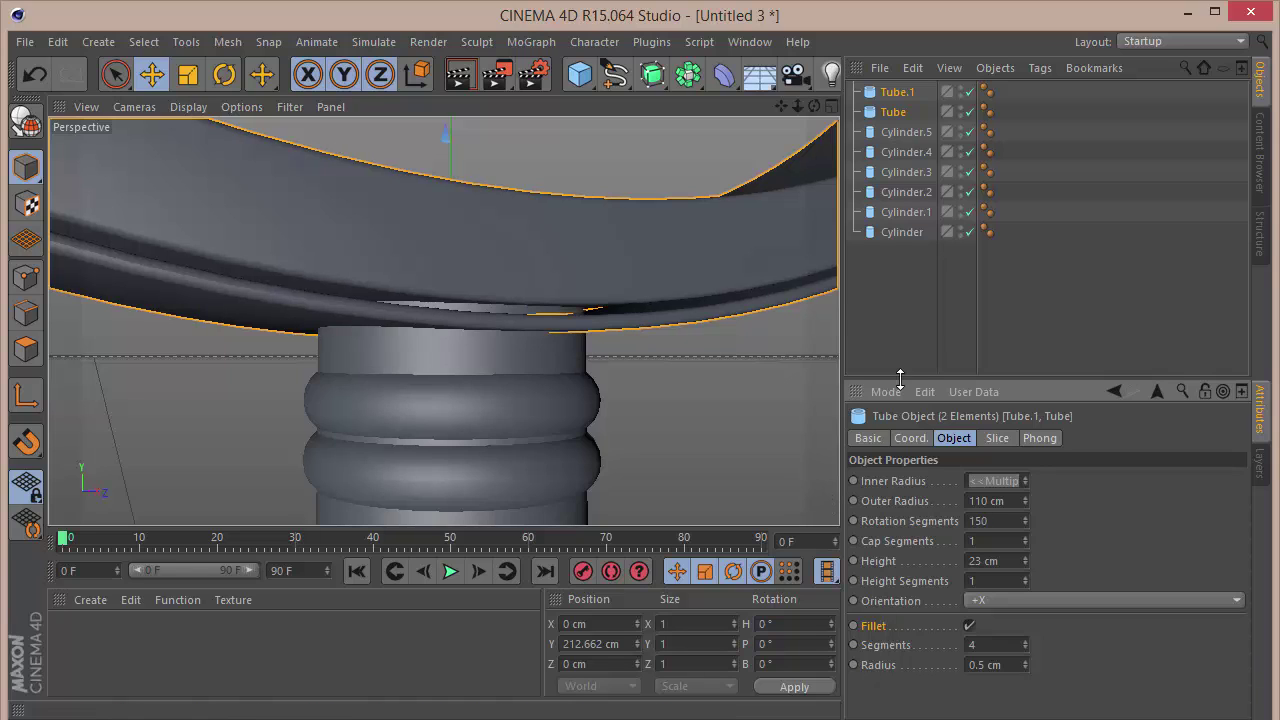
# Set the fillet radius of the thin outer tube alone to 0.2 cm
pyautogui.click(925, 333)
pyautogui.click(900, 91)
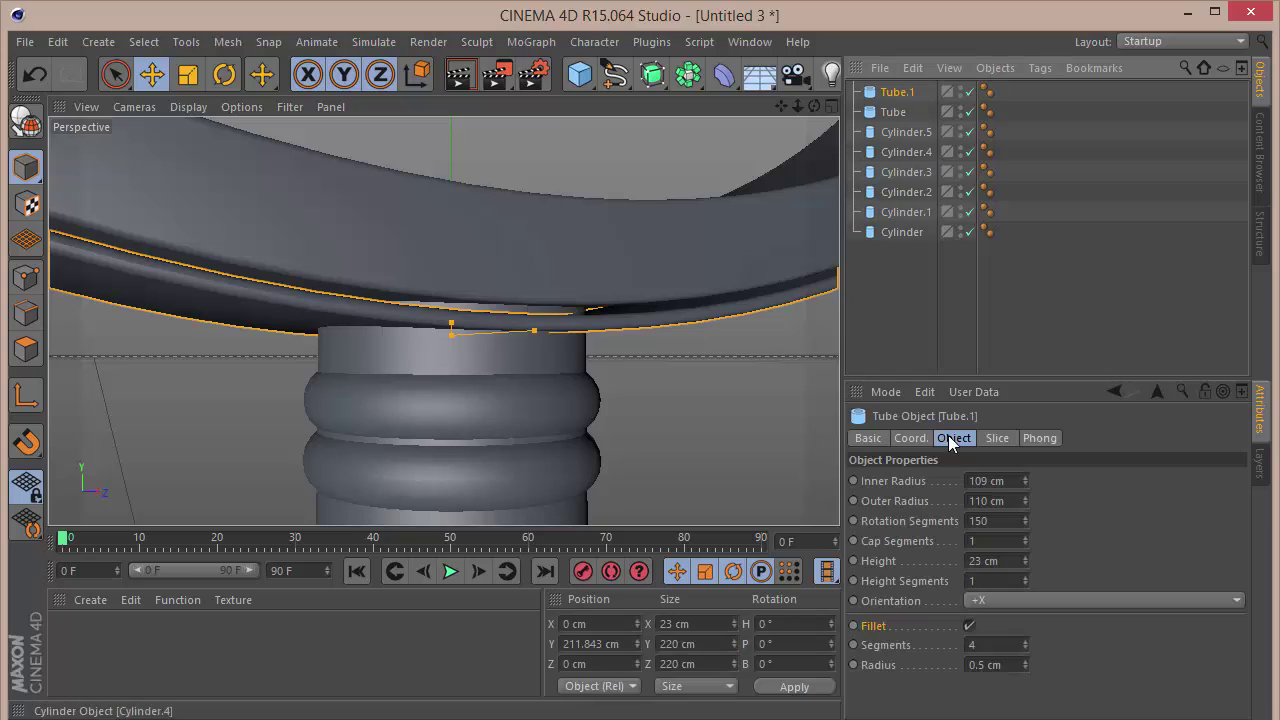
pyautogui.click(1000, 665)
pyautogui.write('0.2')
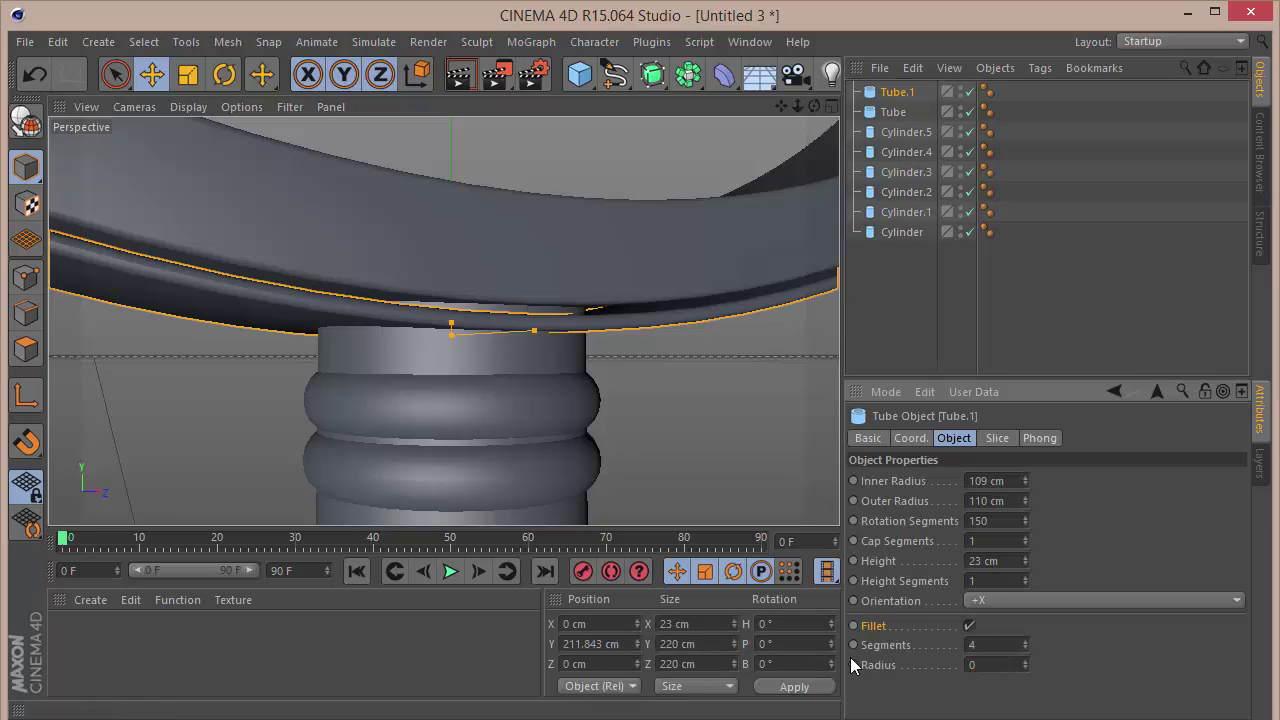
pyautogui.press('Return')
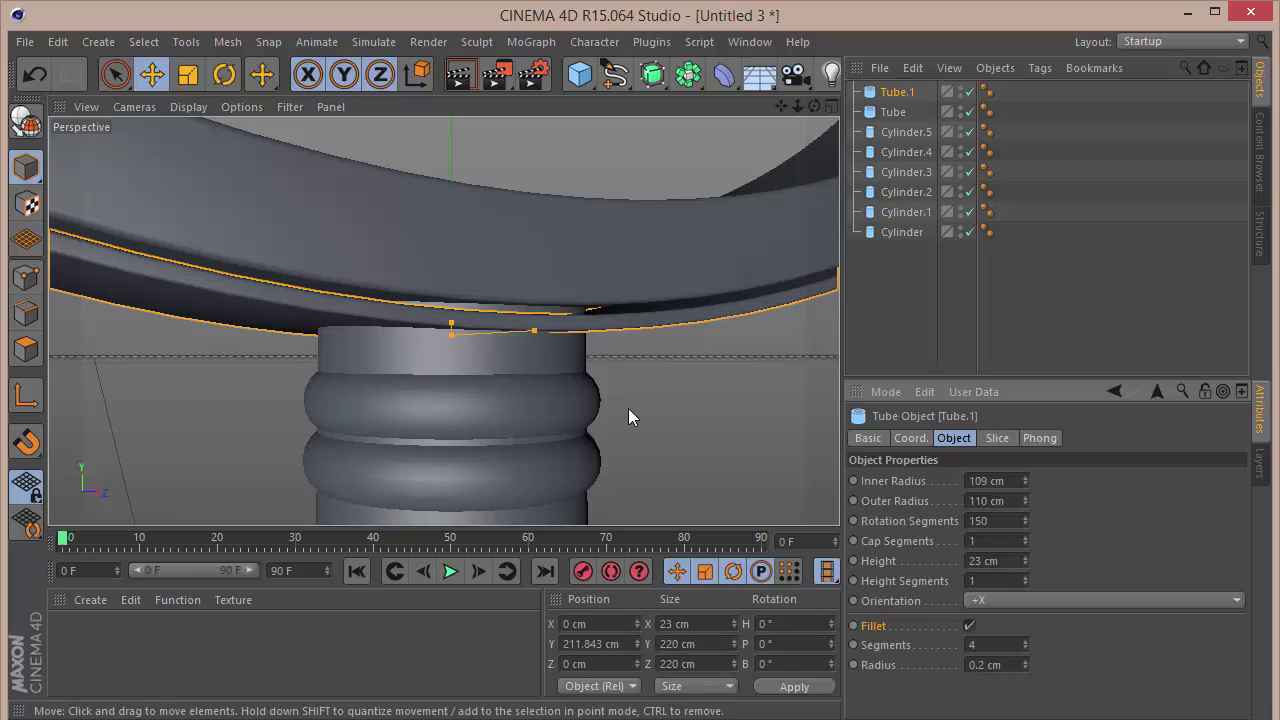
# Raise the thin outer tube to Y 212.843 cm so it sits closer around the main frame
pyautogui.click(899, 96)
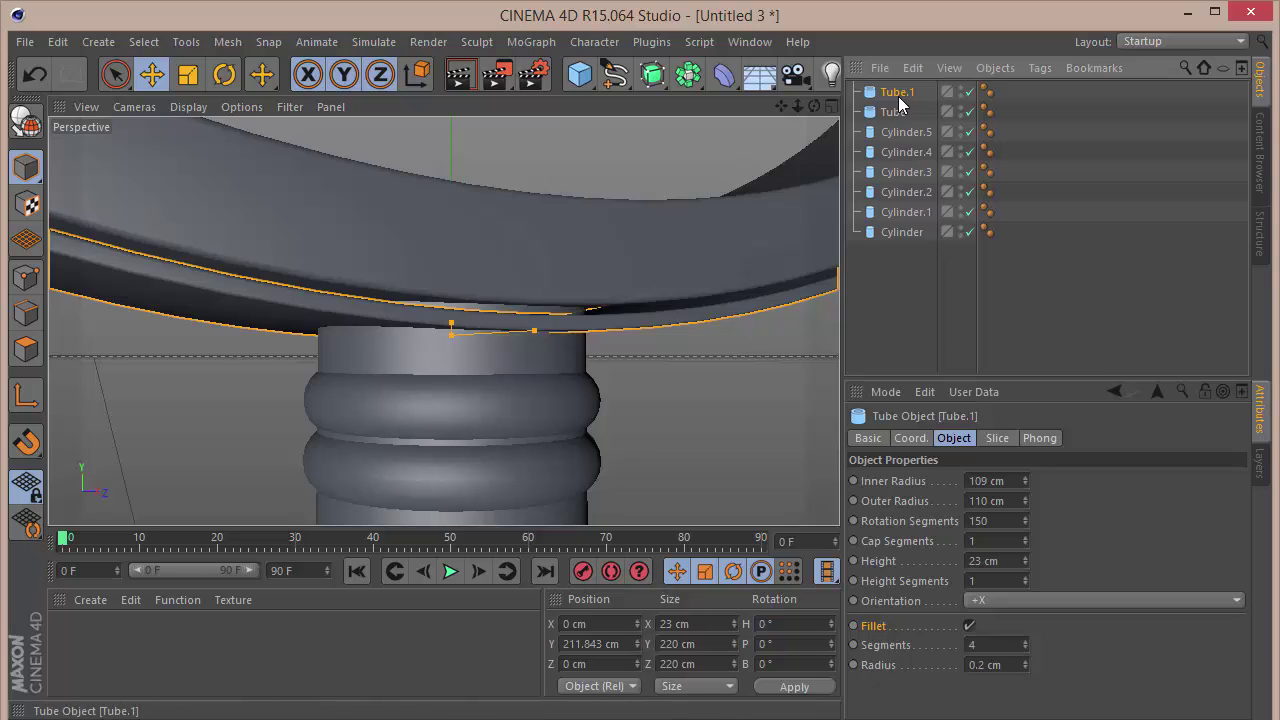
pyautogui.press('space')
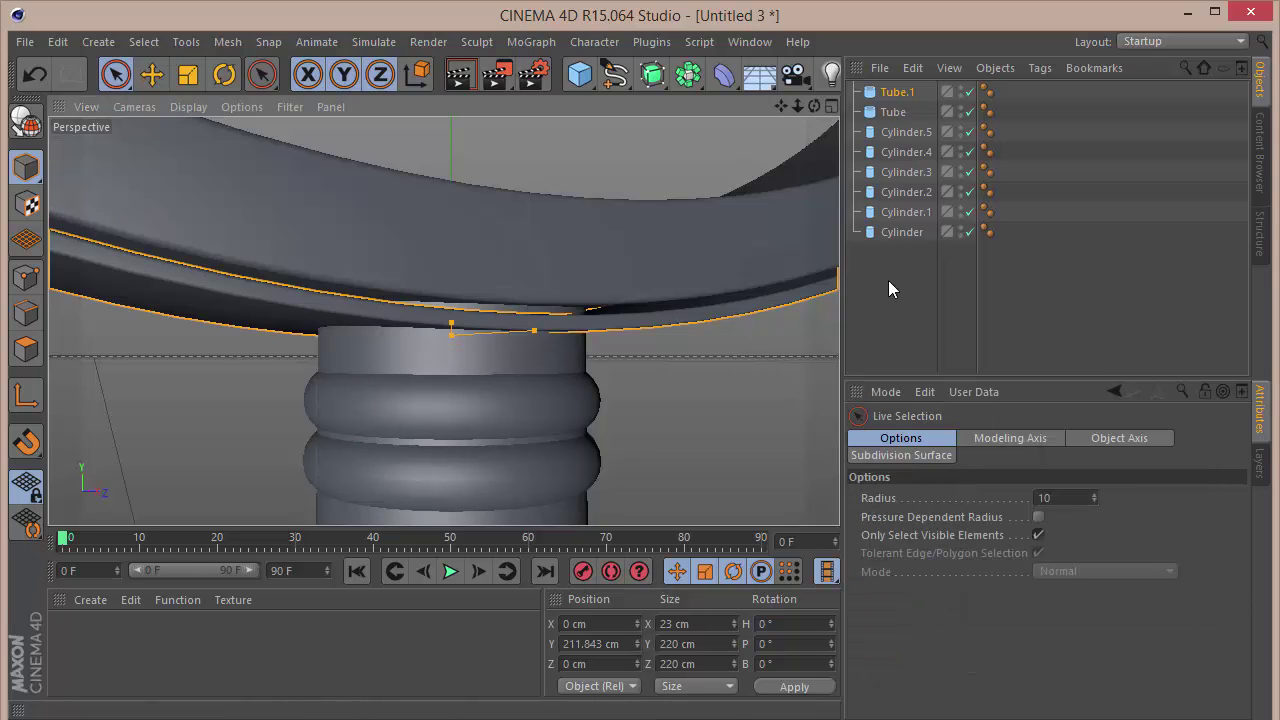
pyautogui.click(896, 93)
pyautogui.click(916, 440)
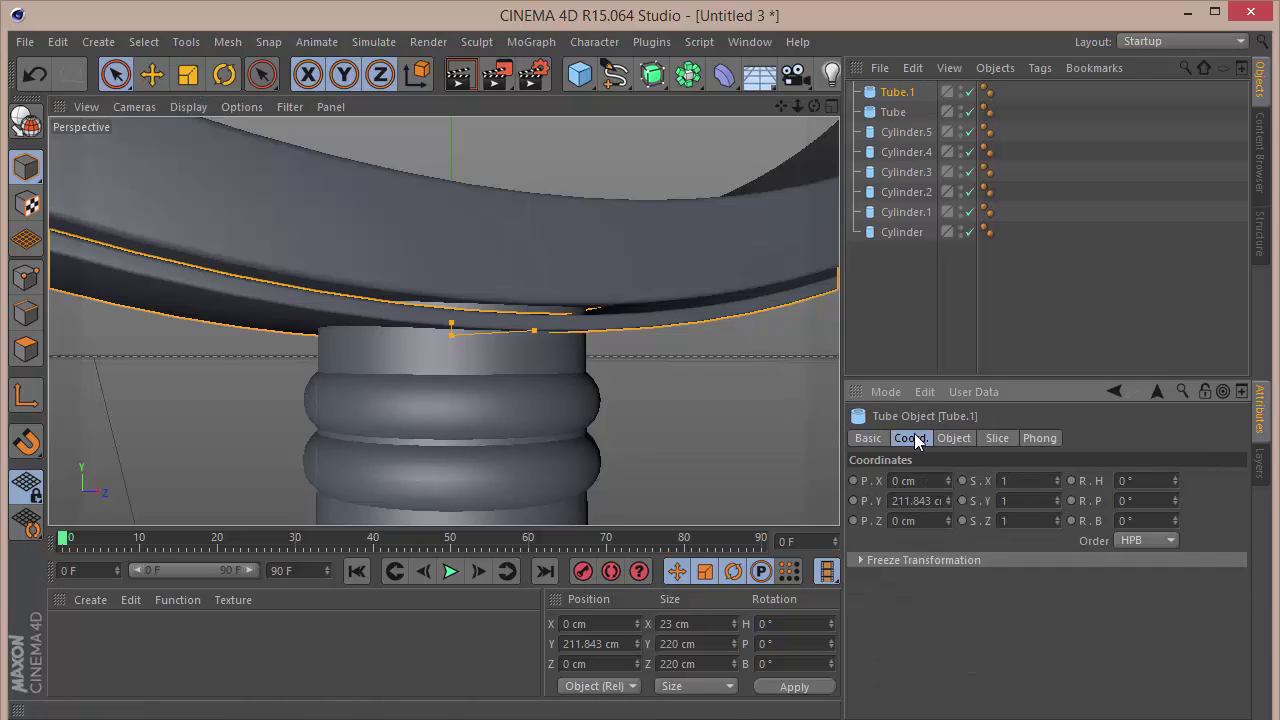
pyautogui.click(947, 497)
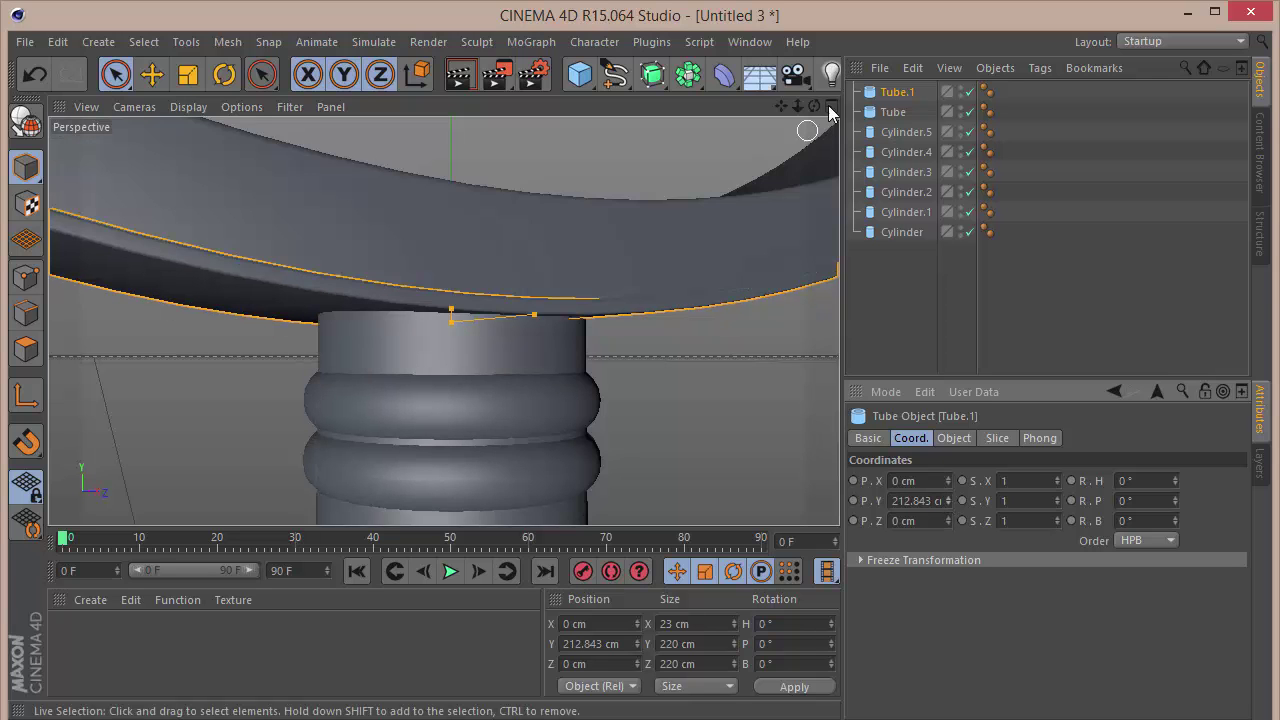
# Check the thin outer tube's fit against the frame and neck, and set its height to 20 cm
pyautogui.moveTo(814, 106); pyautogui.dragTo(780, 80)
pyautogui.keyDown('alt'); pyautogui.moveTo(443, 320); pyautogui.dragTo(597, 240); pyautogui.keyUp('alt')
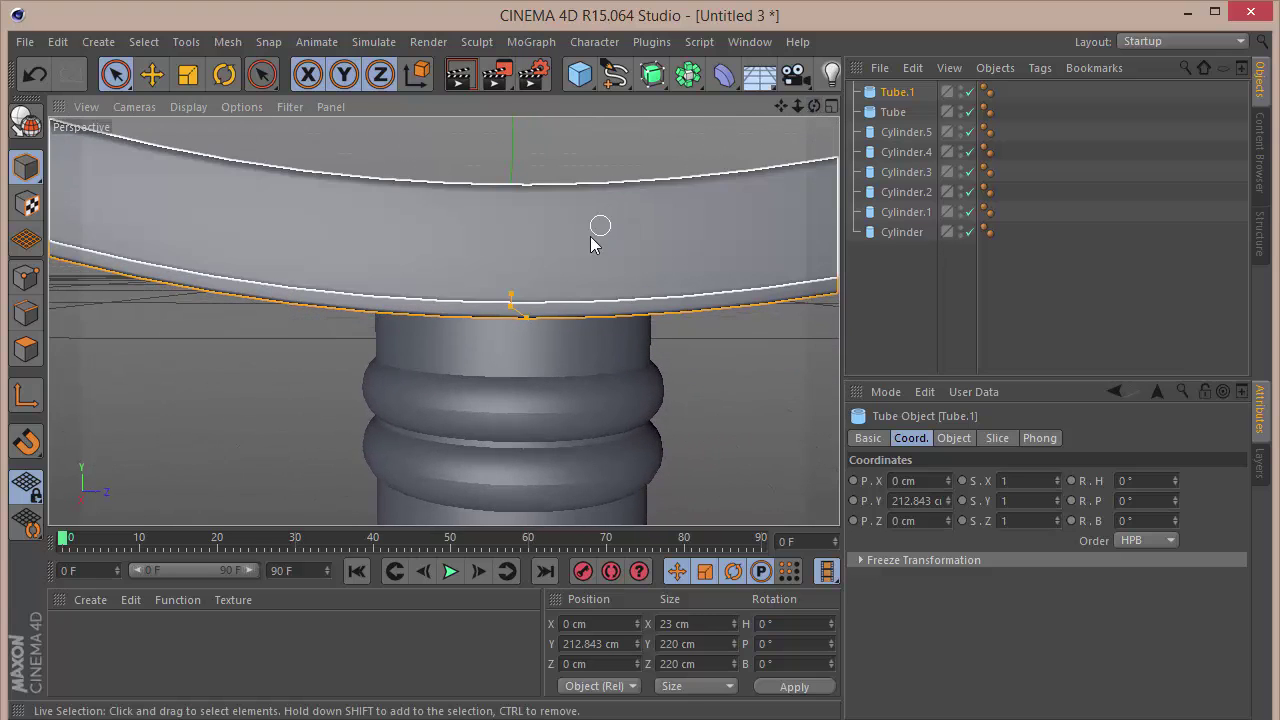
pyautogui.click(487, 273)
pyautogui.click(668, 305)
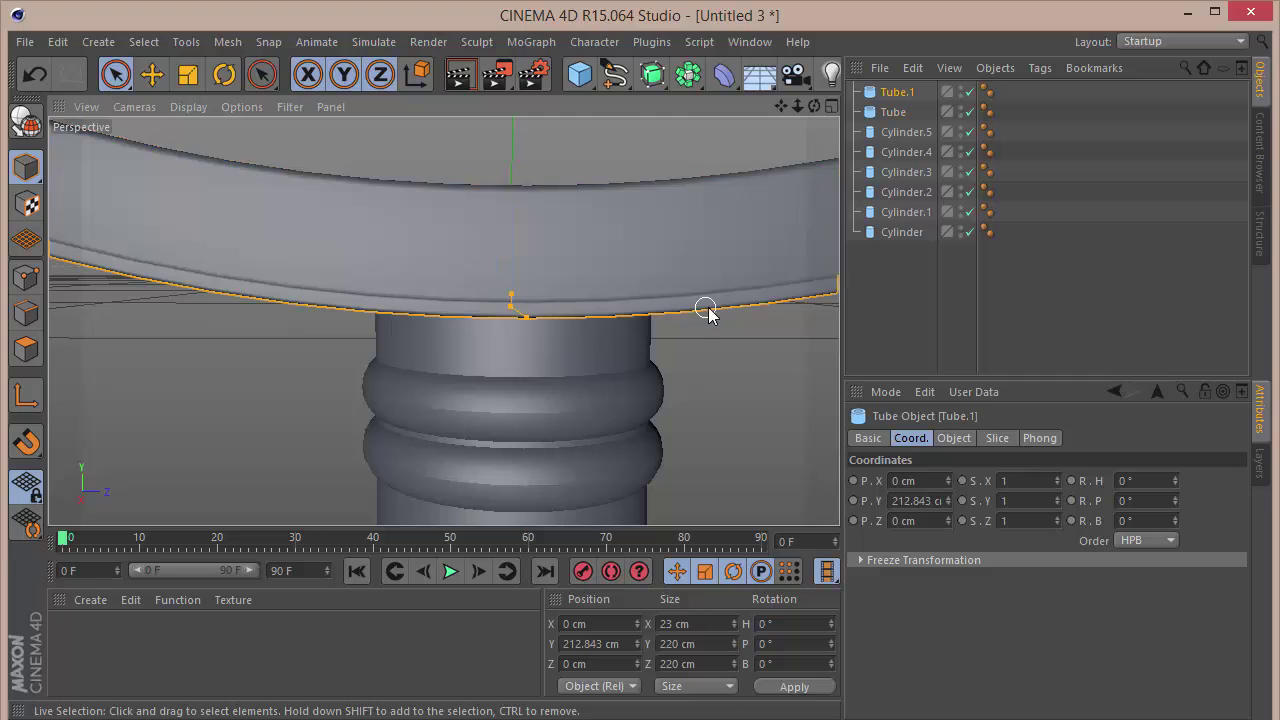
pyautogui.moveTo(814, 106); pyautogui.dragTo(443, 320)
pyautogui.click(908, 99)
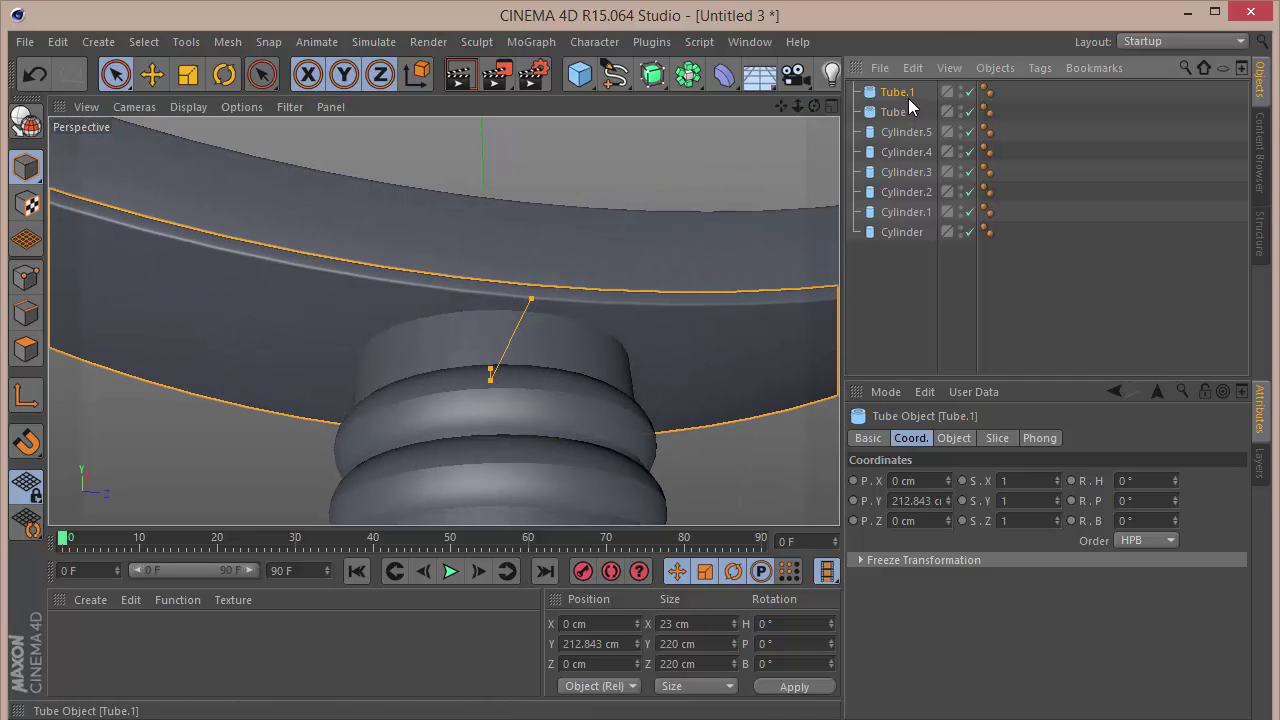
pyautogui.click(953, 438)
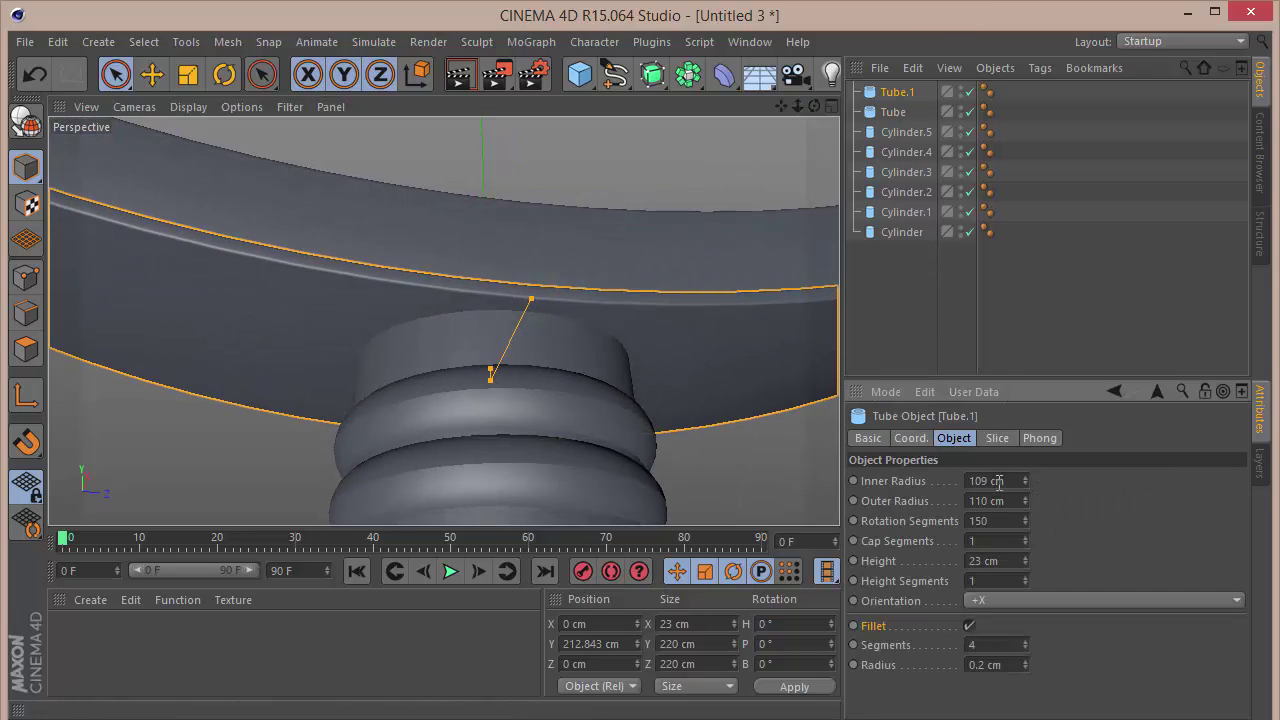
pyautogui.click(1026, 566)
pyautogui.click(1026, 565)
pyautogui.click(1026, 565)
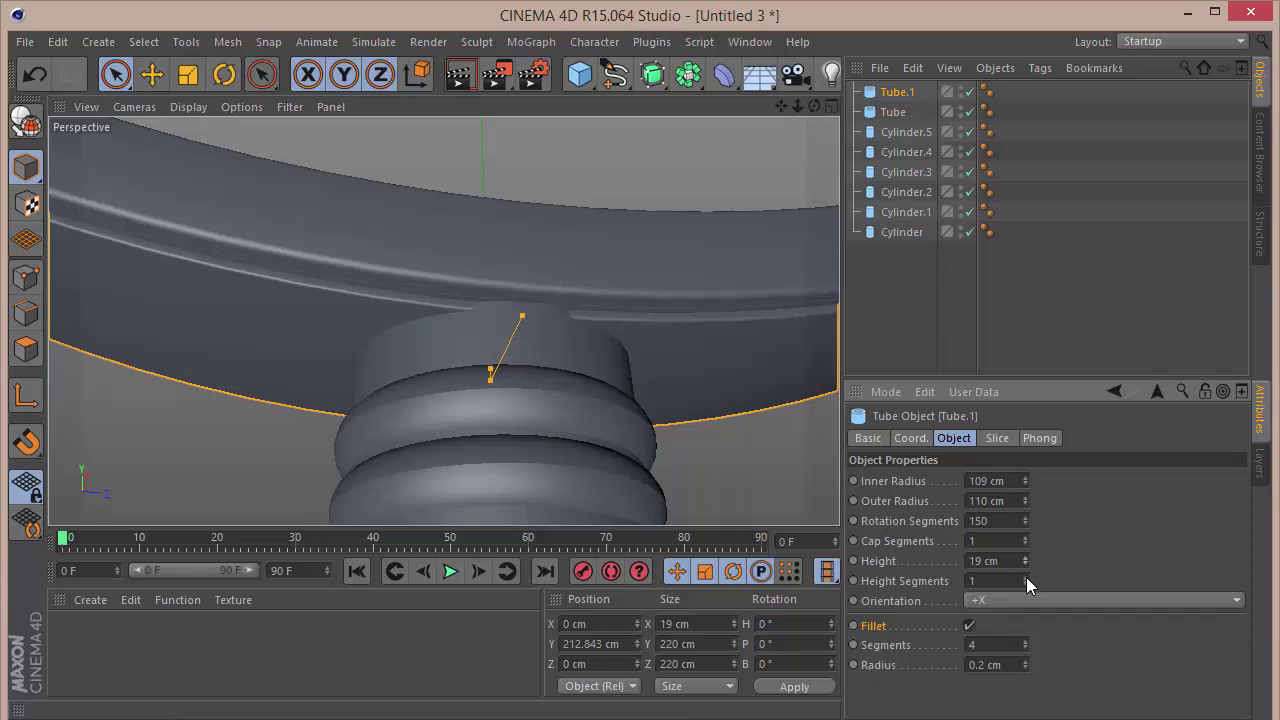
pyautogui.click(1025, 557)
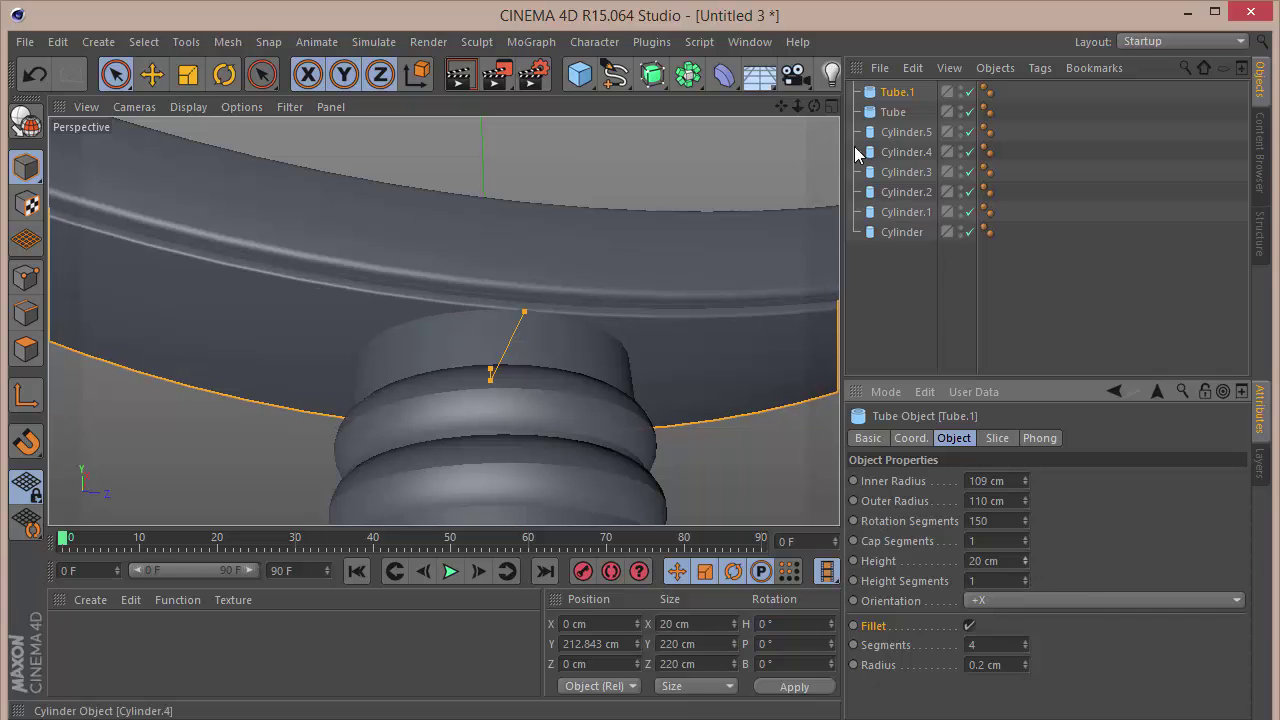
# Set the height of the thin outer tube to 21 cm and check its fit from below
pyautogui.moveTo(816, 107); pyautogui.dragTo(845, 125)
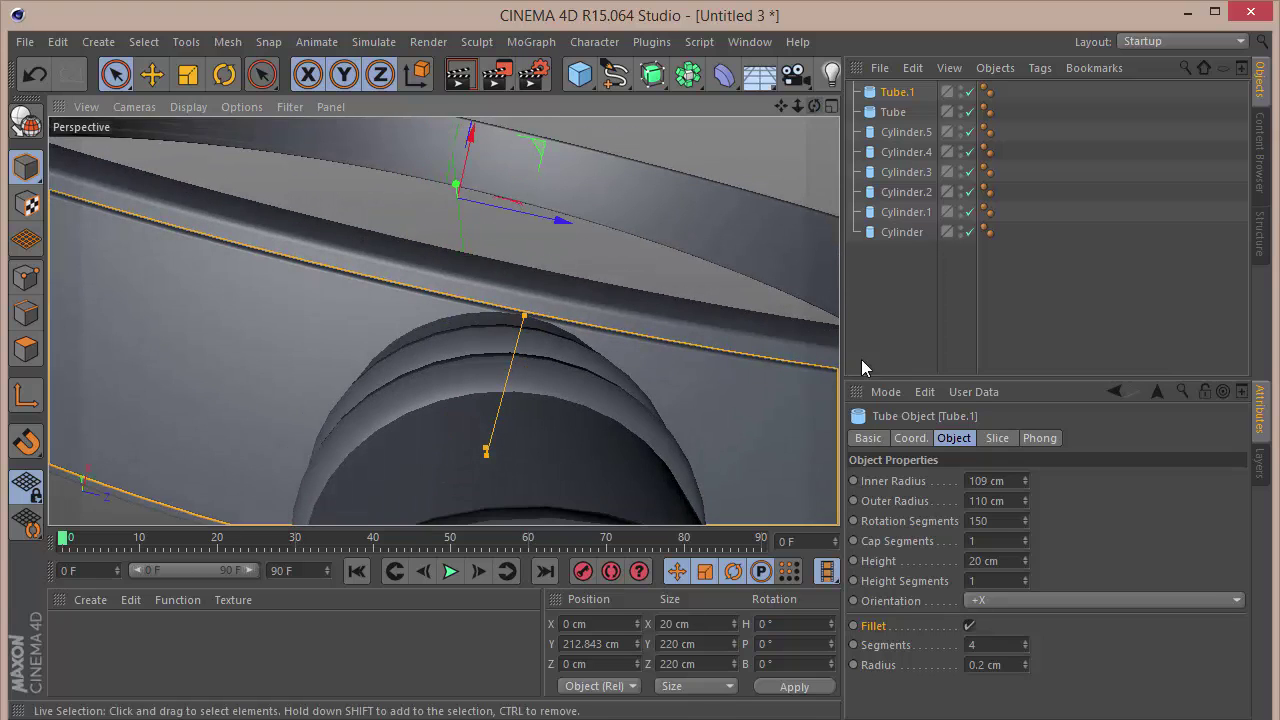
pyautogui.click(1025, 557)
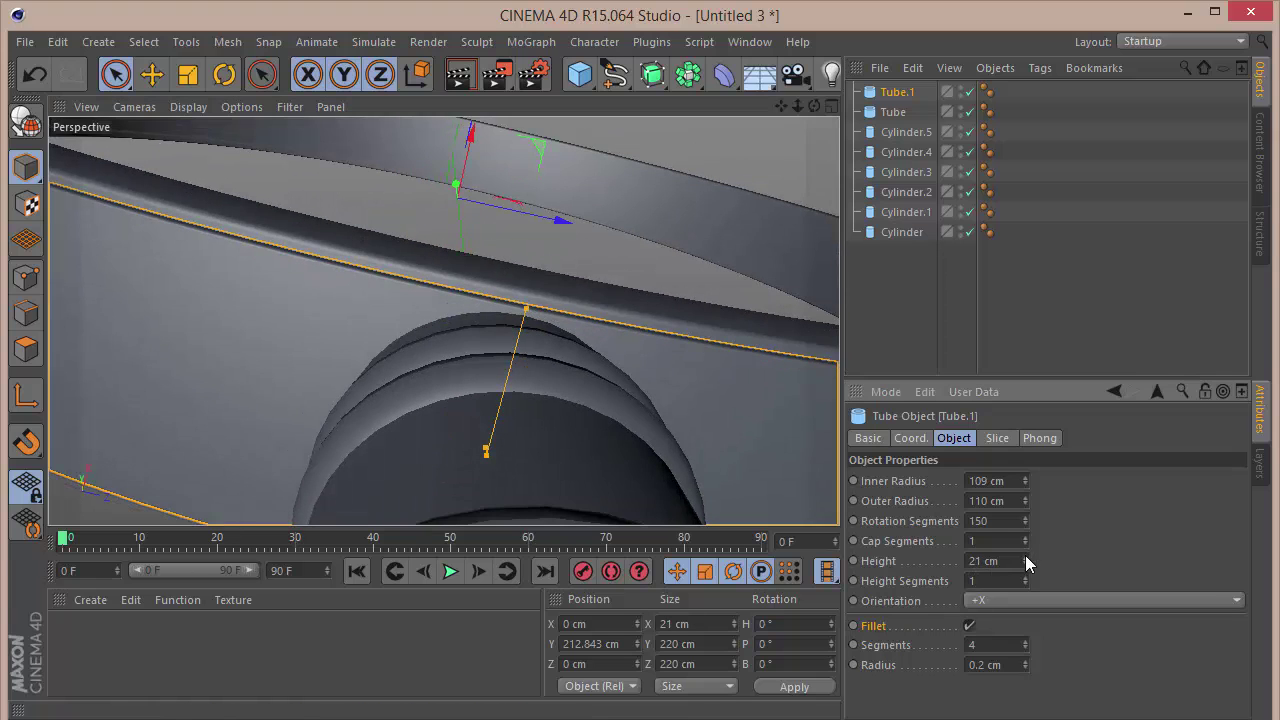
pyautogui.click(443, 320)
pyautogui.keyDown('alt'); pyautogui.moveTo(443, 320); pyautogui.dragTo(443, 320); pyautogui.keyUp('alt')
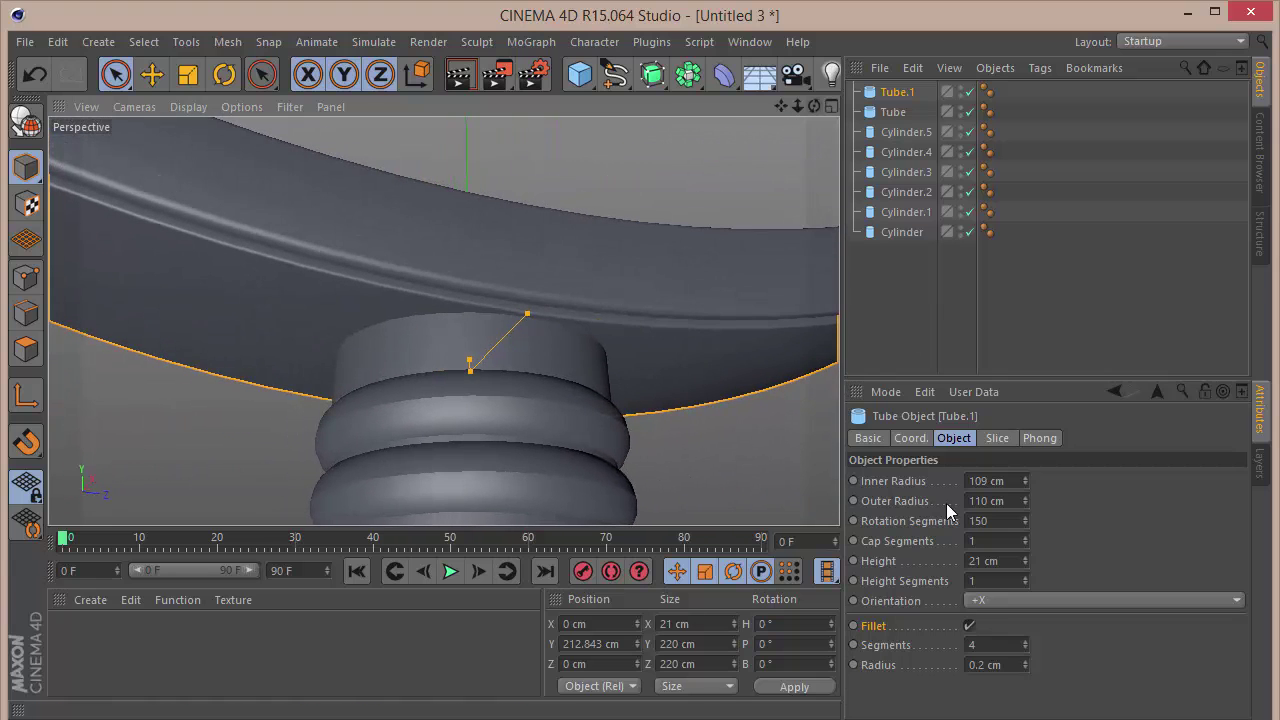
# Enable slicing on the thin outer tube and limit it to the section from -10° to 10° around the neck
pyautogui.click(996, 439)
pyautogui.click(936, 481)
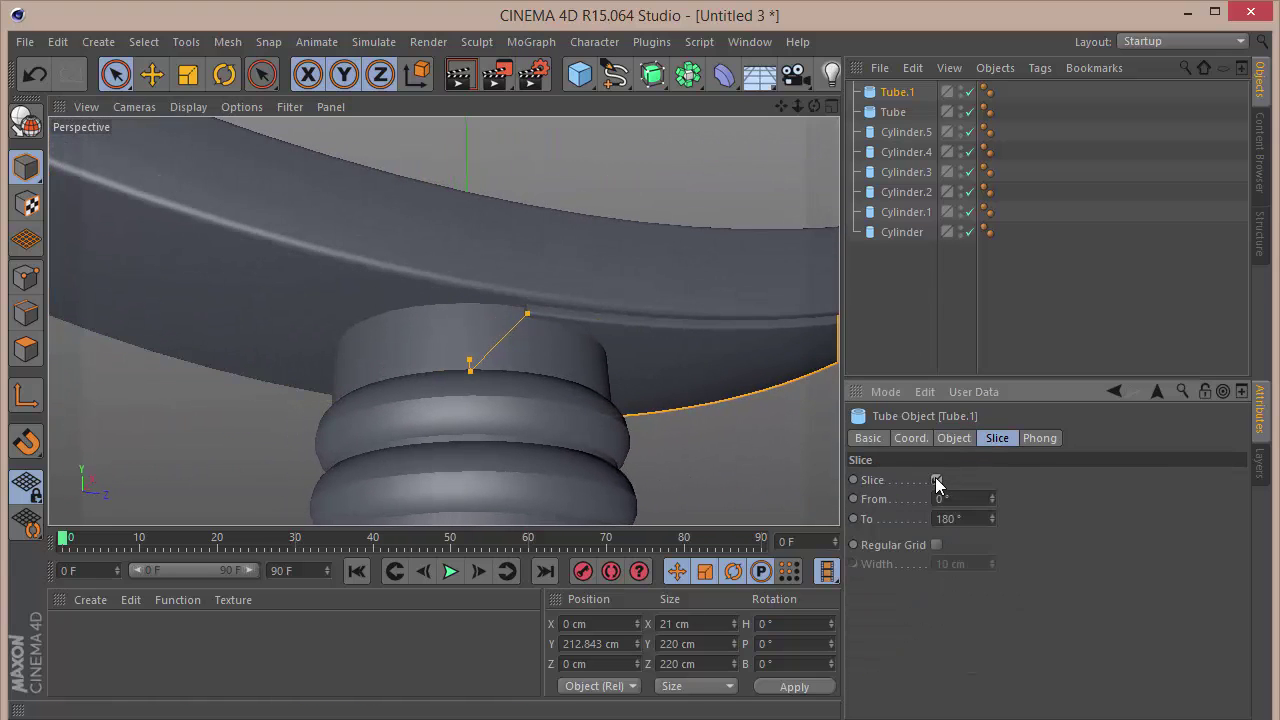
pyautogui.moveTo(799, 106); pyautogui.dragTo(805, 115)
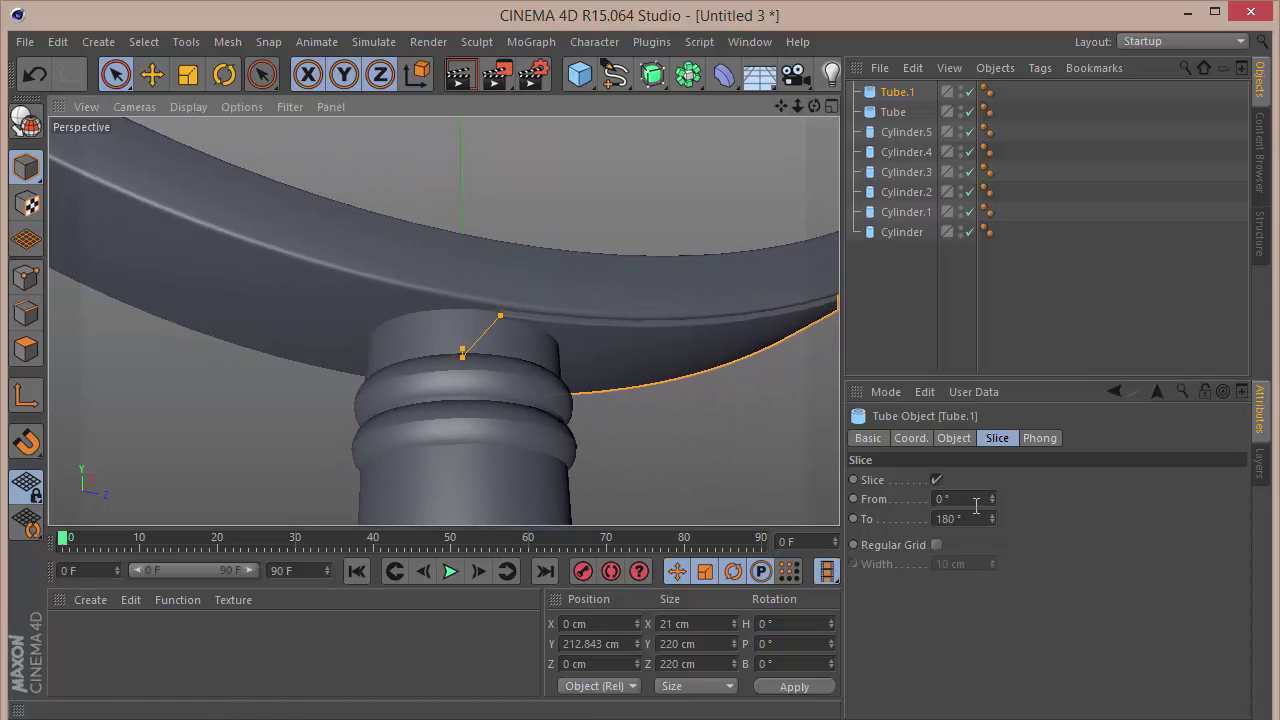
pyautogui.moveTo(993, 502); pyautogui.dragTo(993, 514)
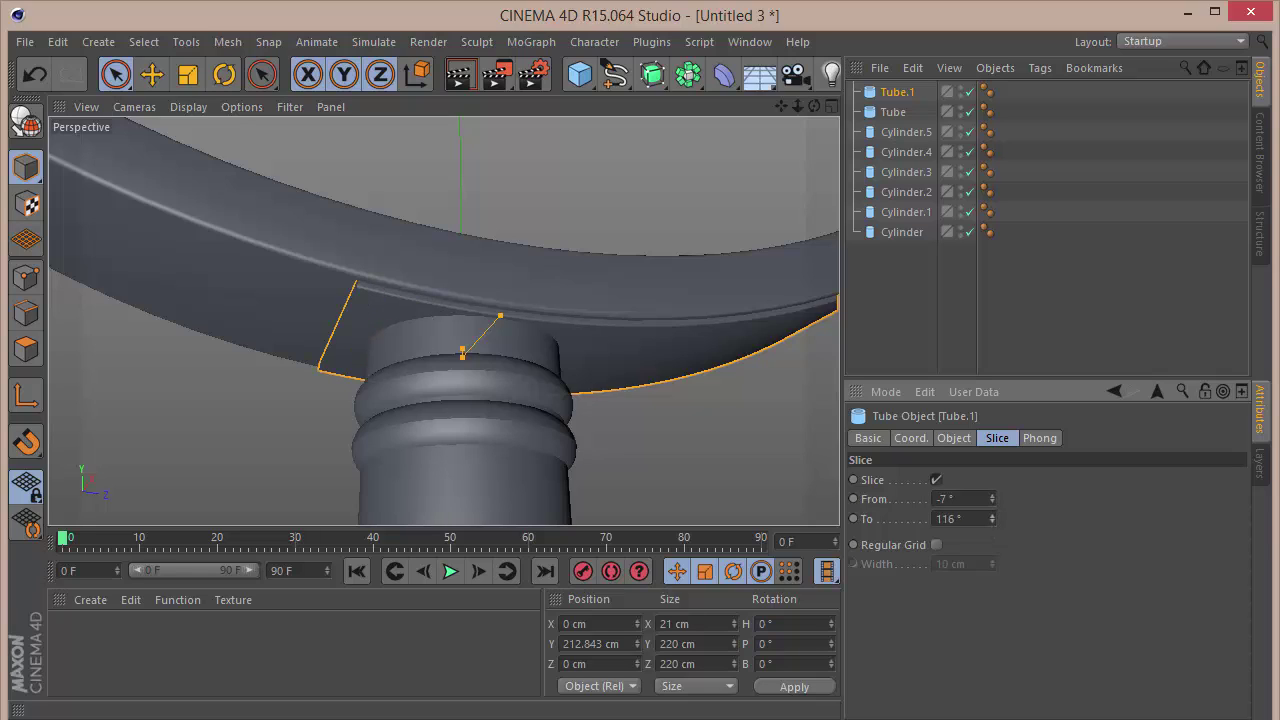
pyautogui.moveTo(993, 518); pyautogui.dragTo(993, 526)
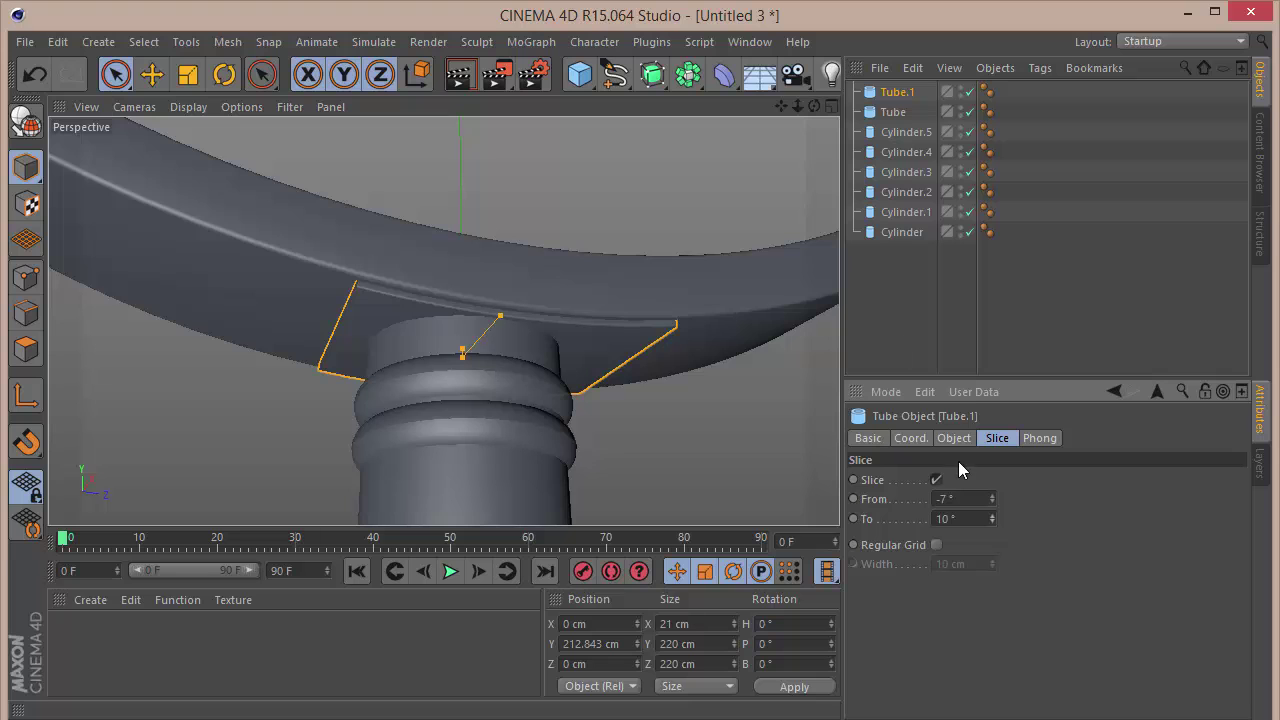
pyautogui.moveTo(960, 494); pyautogui.dragTo(746, 454)
pyautogui.write('-10')
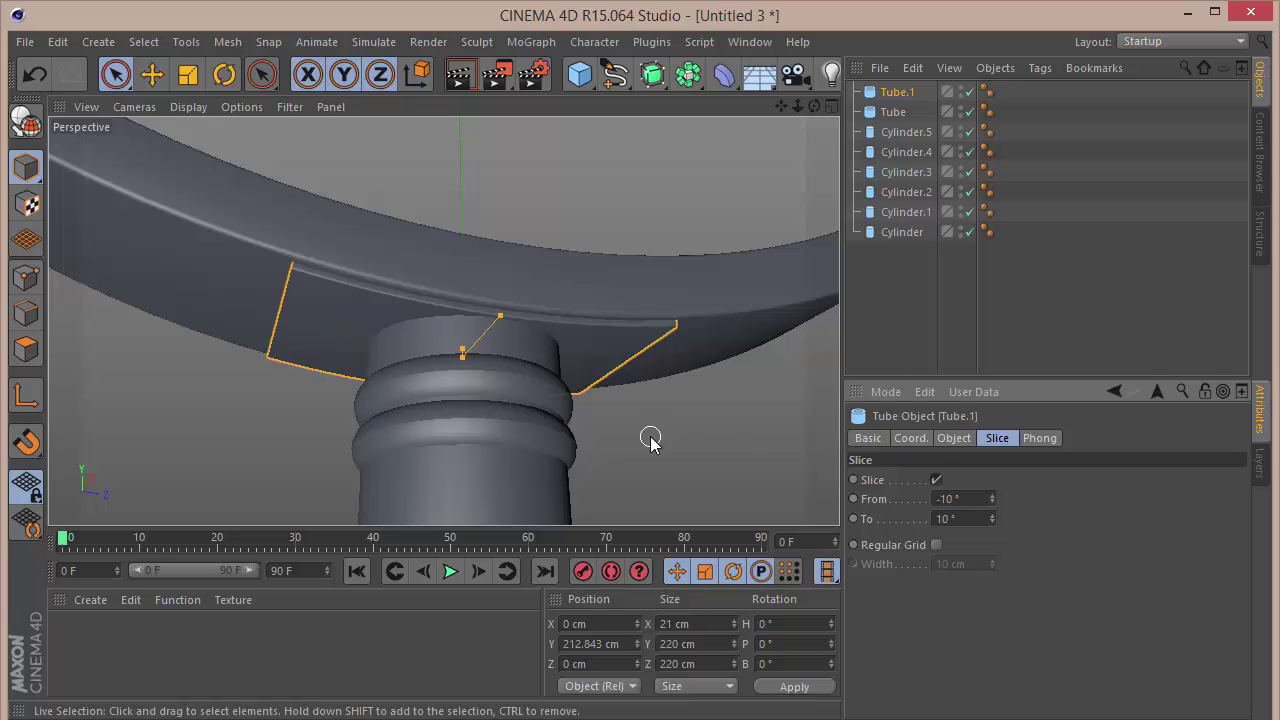
# Narrow the sliced section of the thin outer tube slightly so it sits tighter around the neck
pyautogui.click(961, 317)
pyautogui.moveTo(814, 106); pyautogui.dragTo(443, 320)
pyautogui.click(890, 92)
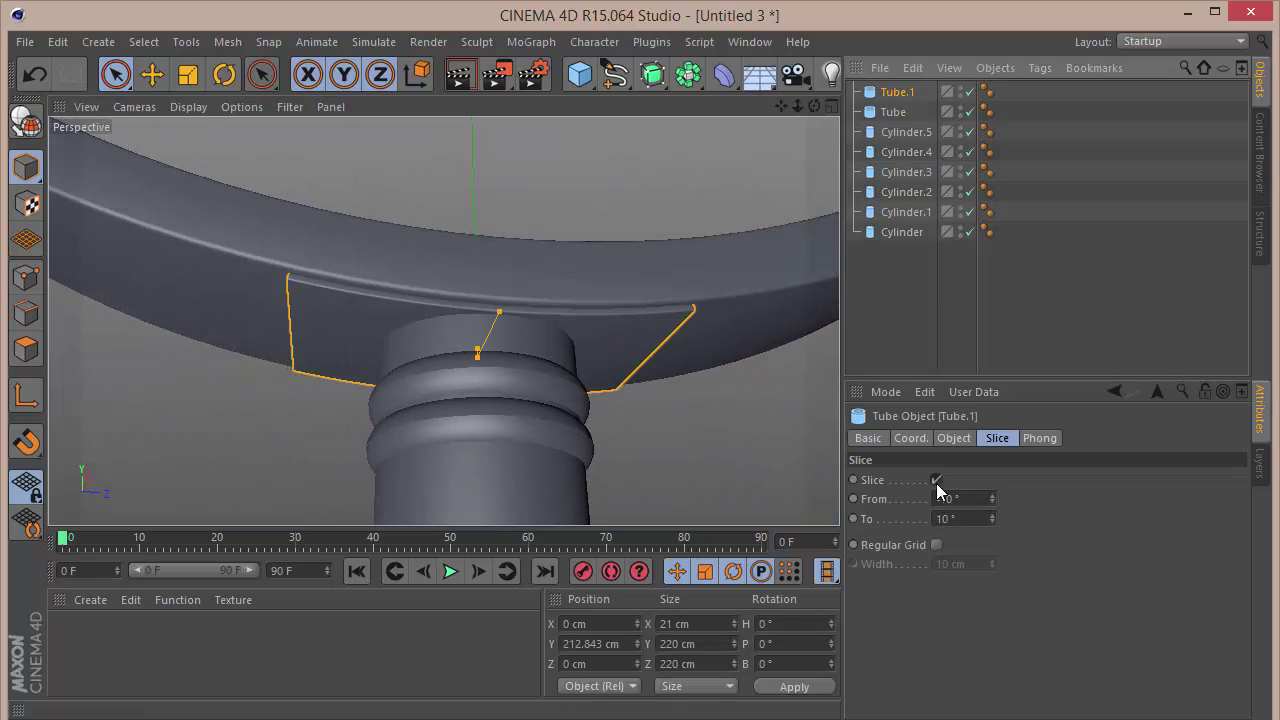
pyautogui.moveTo(992, 502); pyautogui.dragTo(991, 495)
pyautogui.click(942, 326)
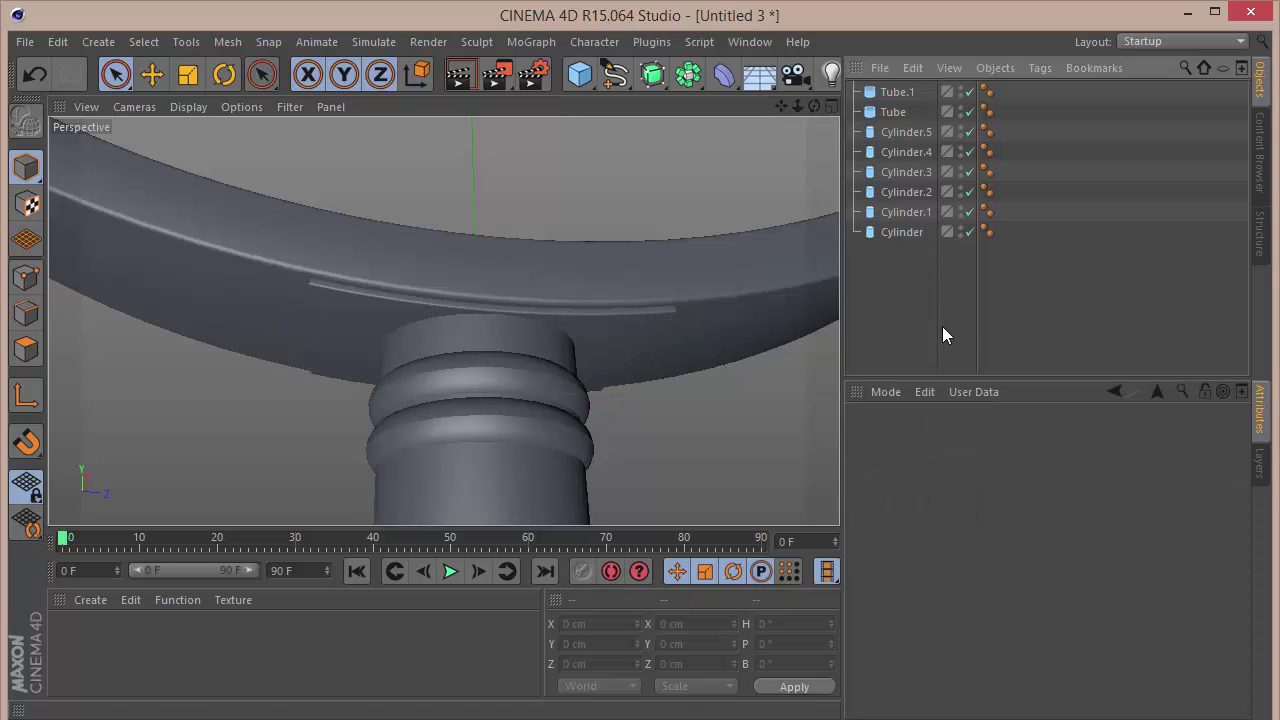
# Set the radius of the neck cylinder running through the rings to 8.5 cm
pyautogui.click(503, 331)
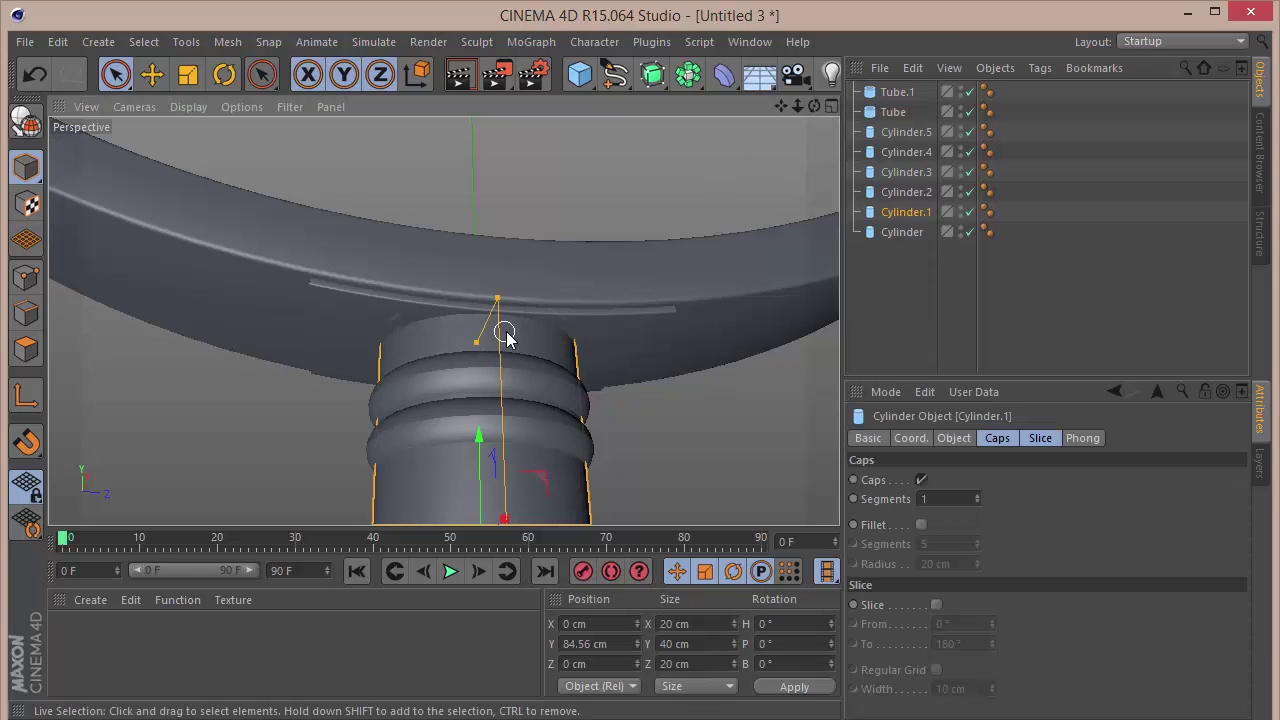
pyautogui.click(955, 439)
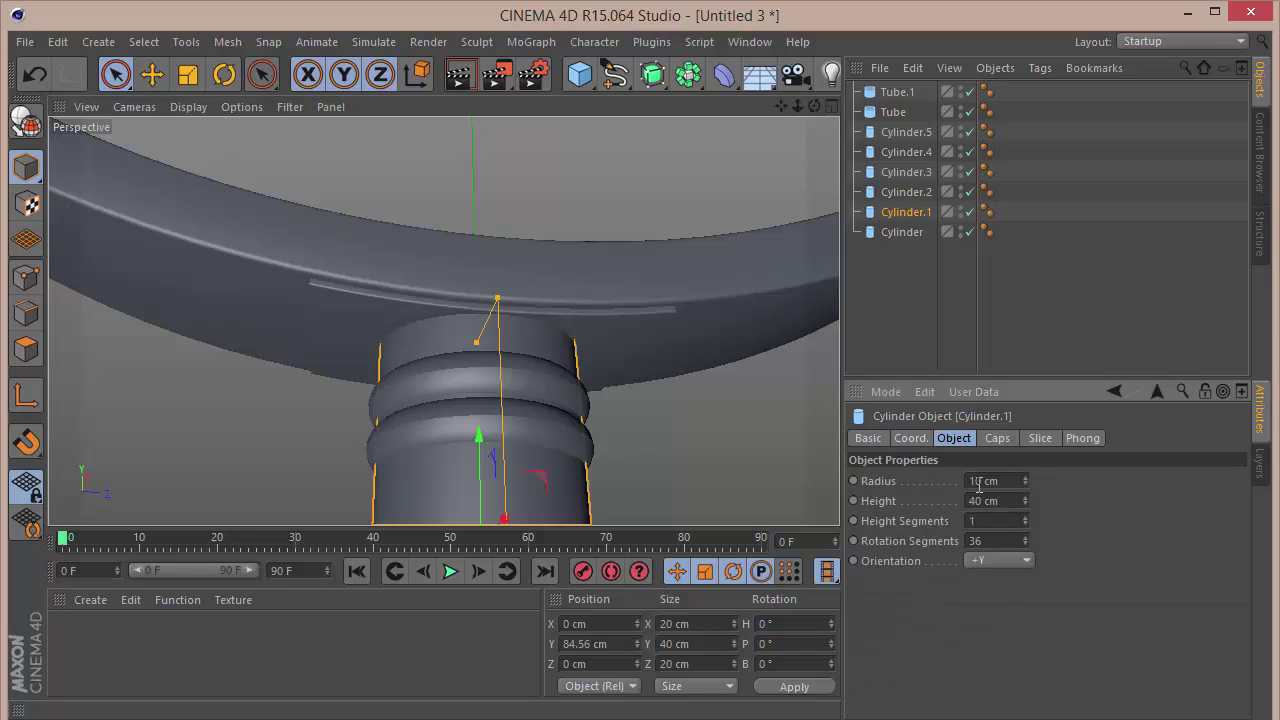
pyautogui.doubleClick(983, 481)
pyautogui.write('8.5')
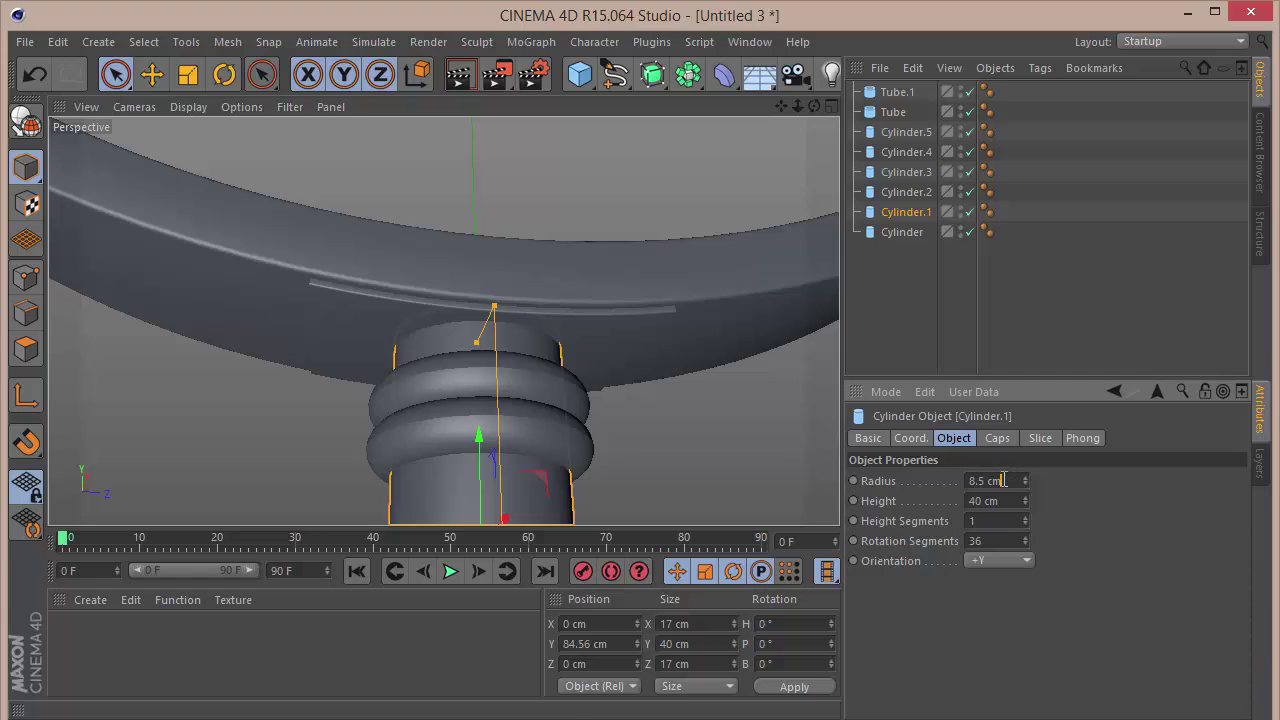
pyautogui.click(941, 348)
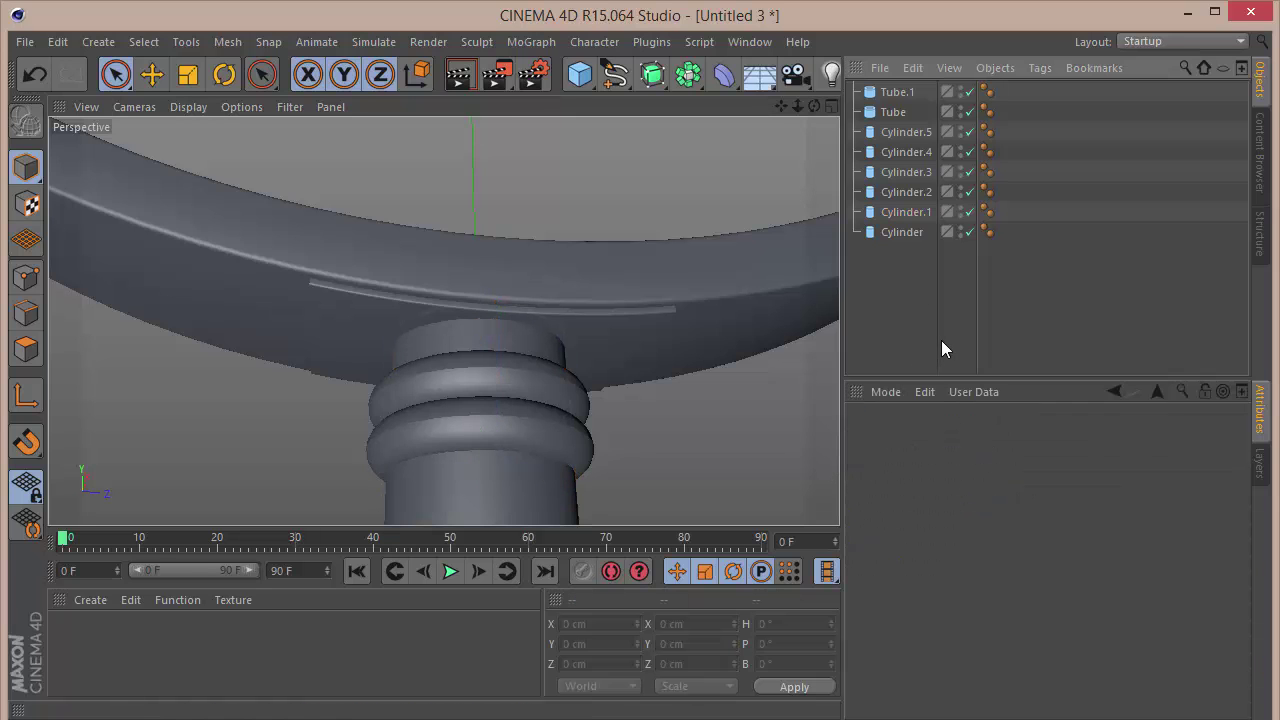
# Duplicate the main lens frame tube with copy and paste
pyautogui.moveTo(814, 106); pyautogui.dragTo(830, 190)
pyautogui.moveTo(442, 321); pyautogui.dragTo(783, 172)
pyautogui.hotkey('ctrl', 'z')
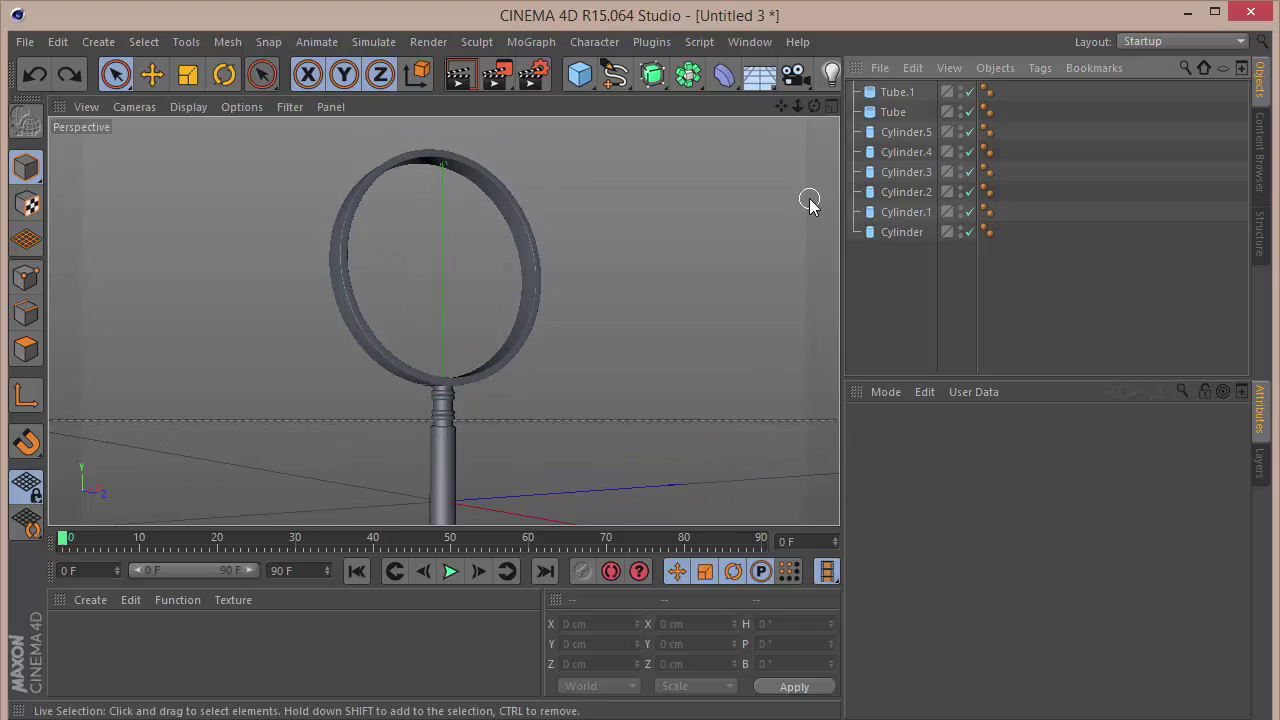
pyautogui.click(888, 92)
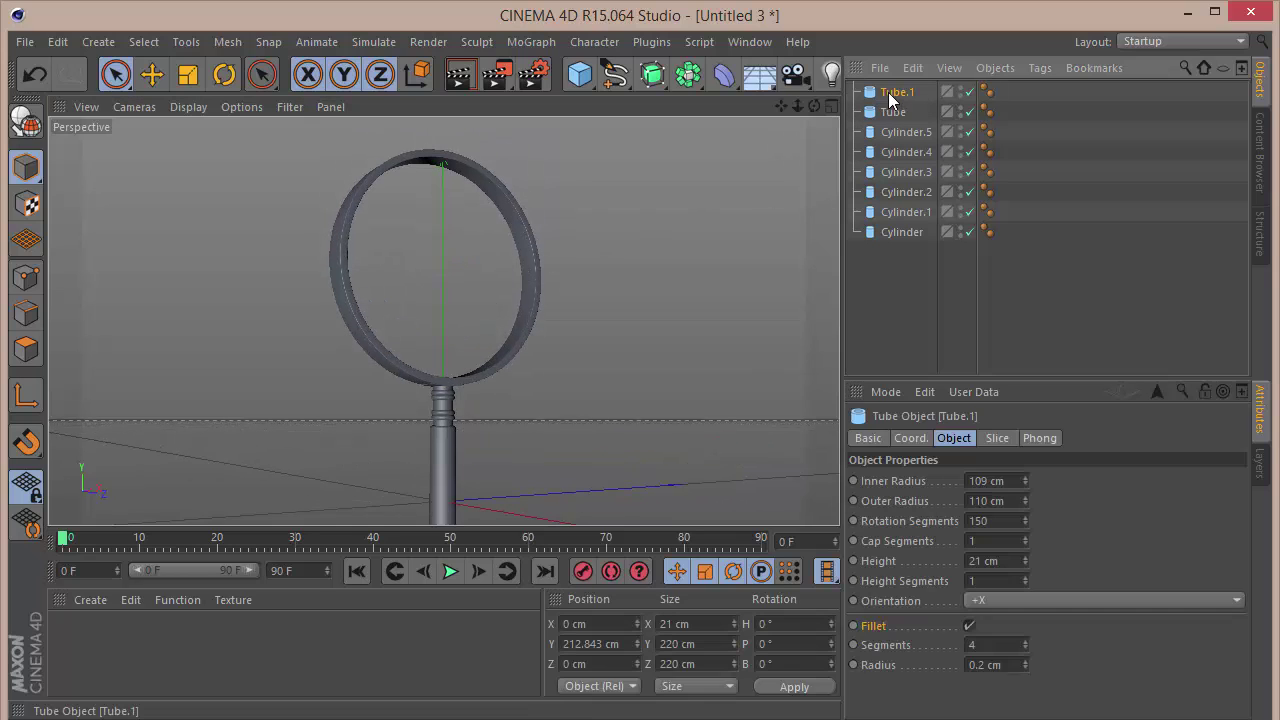
pyautogui.click(890, 113)
pyautogui.hotkey('ctrl', 'c')
pyautogui.hotkey('ctrl', 'v')
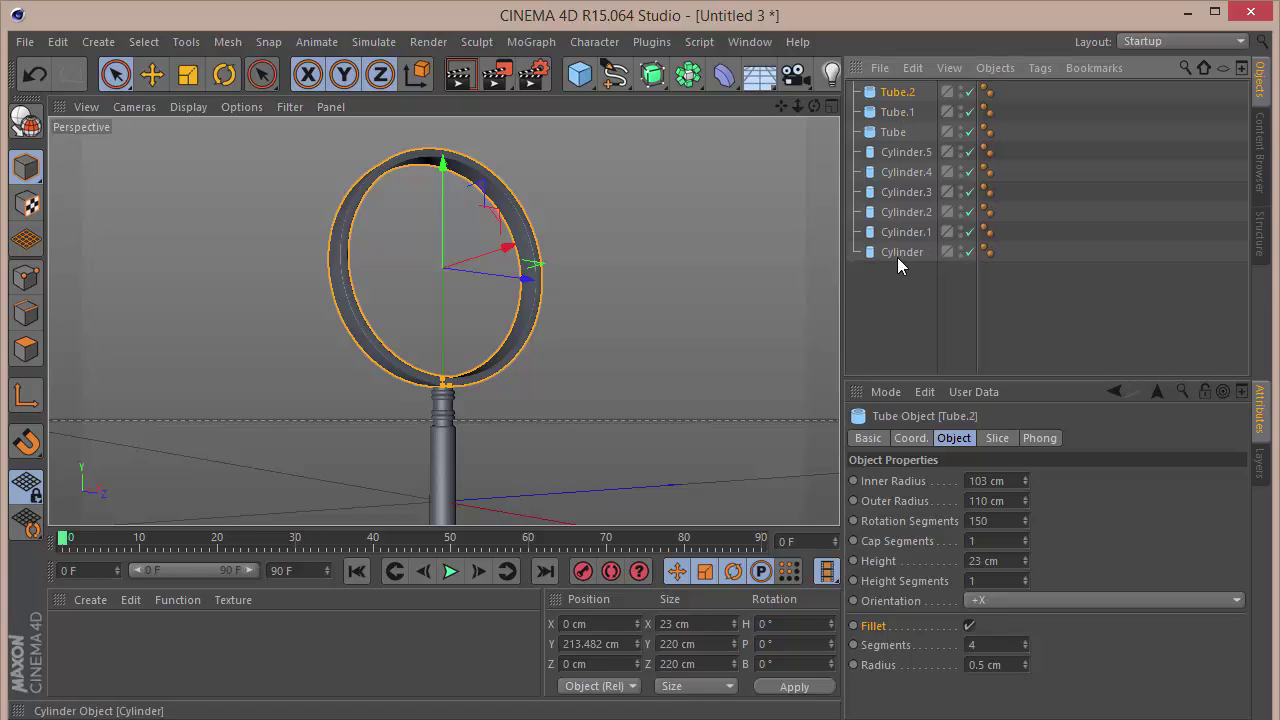
# Turn the copied tube into a thin inner ring with outer radius 103 cm, inner radius 101 cm and height 8 cm
pyautogui.doubleClick(1012, 505)
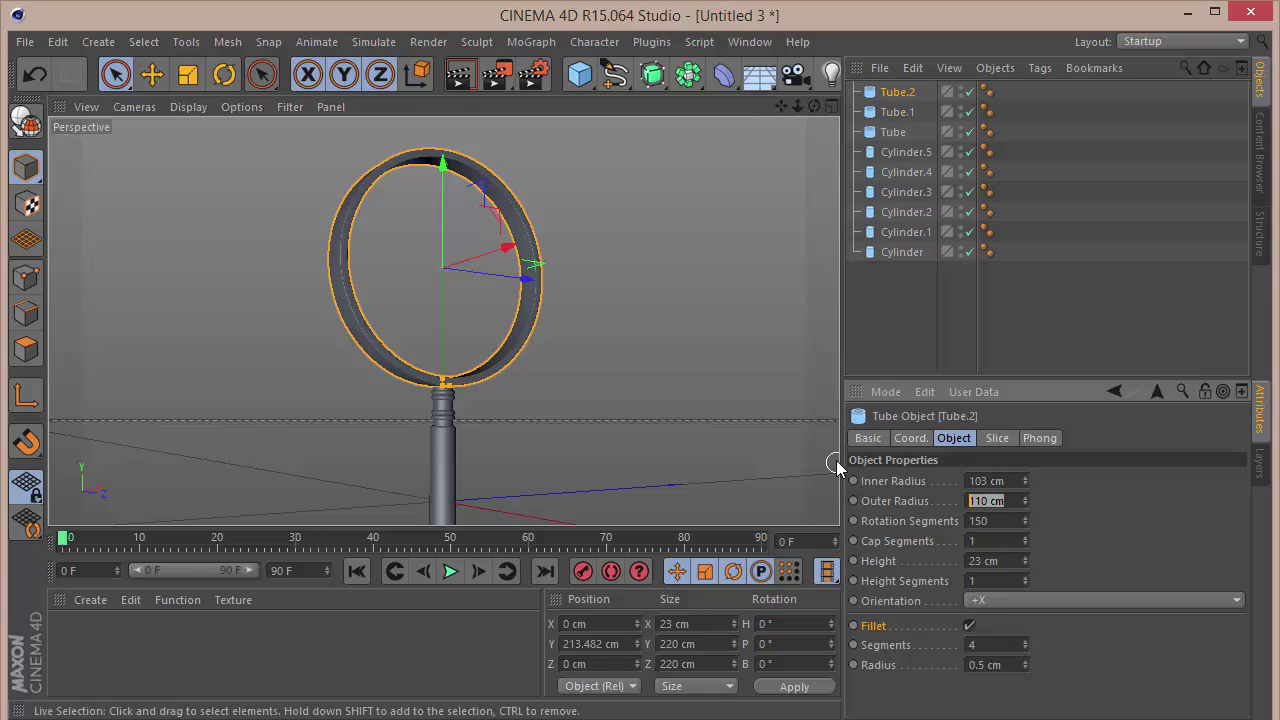
pyautogui.write('103')
pyautogui.press('Return')
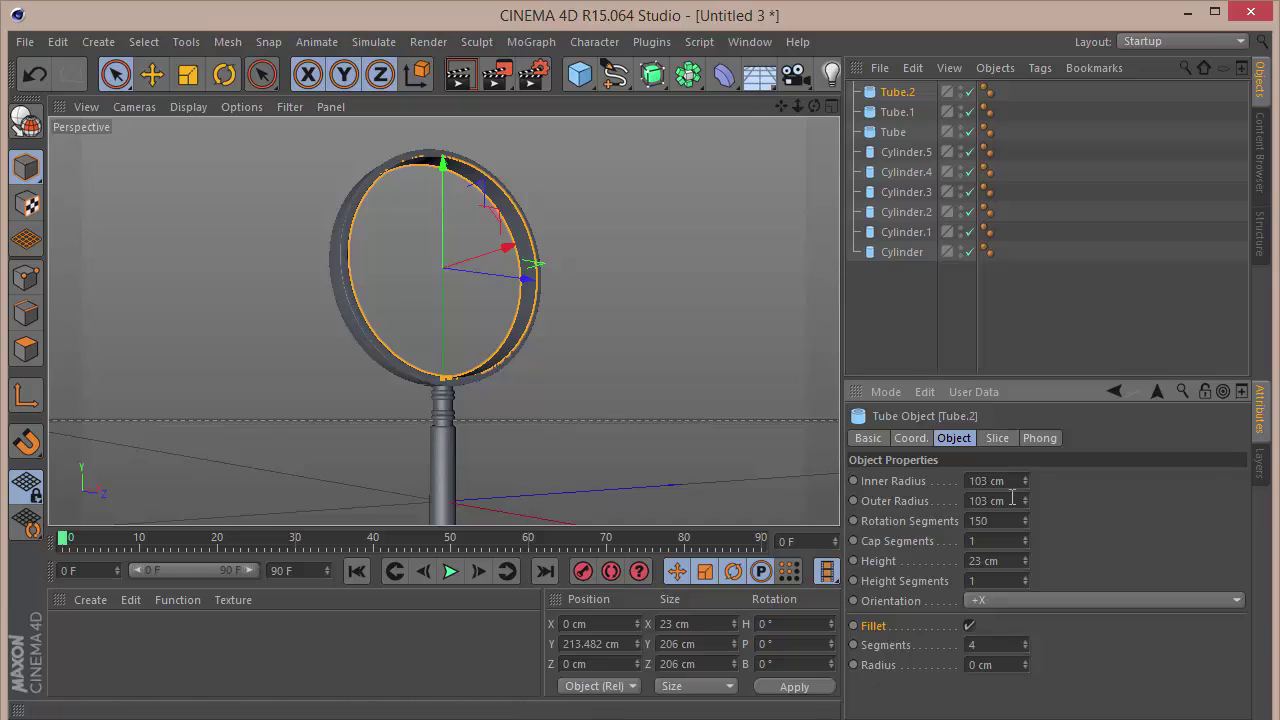
pyautogui.doubleClick(1013, 480)
pyautogui.write('101')
pyautogui.press('Return')
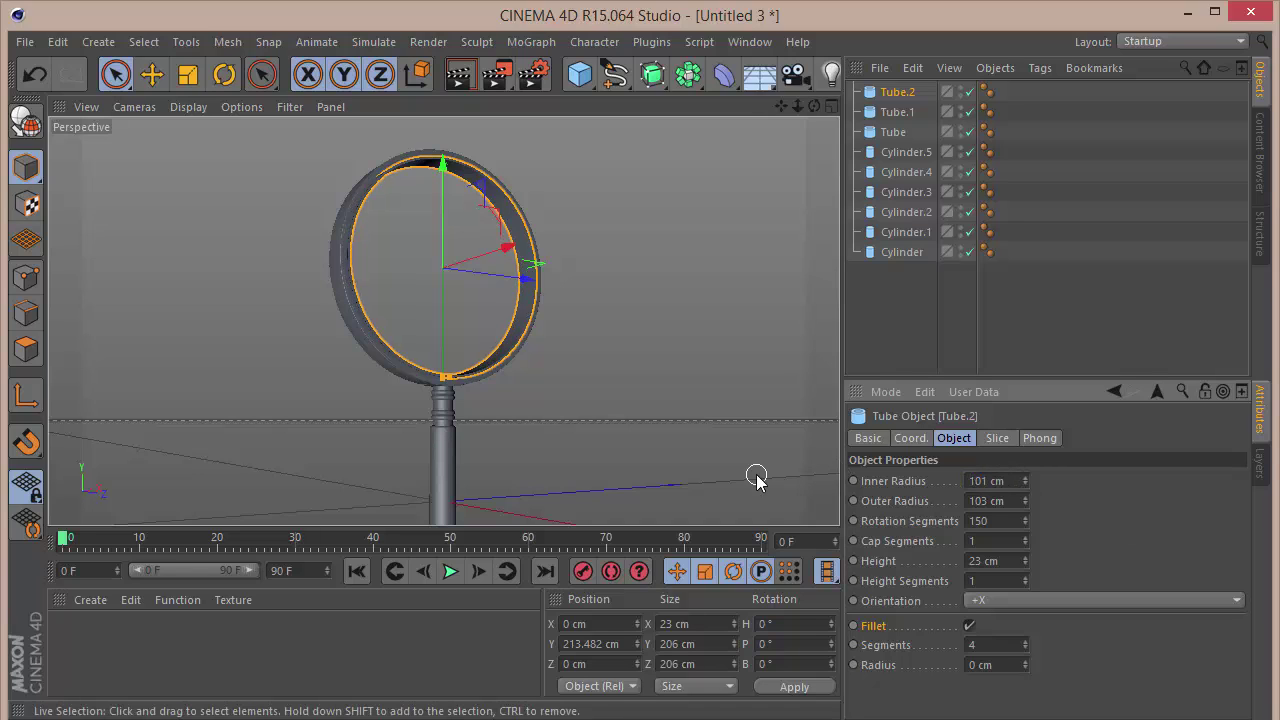
pyautogui.doubleClick(1012, 562)
pyautogui.write('8')
pyautogui.press('Return')
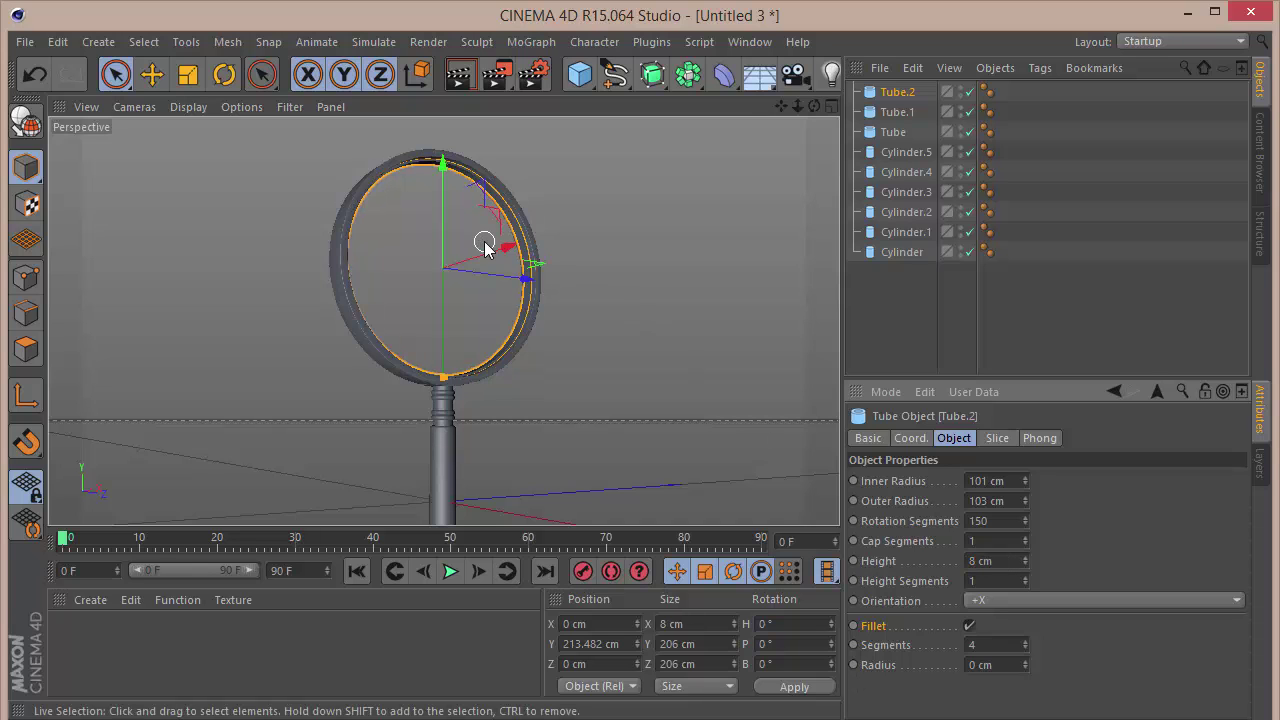
# Set the inner ring's outer radius to 103.5 cm and check how it meets the frame
pyautogui.scroll(6, 526, 214)
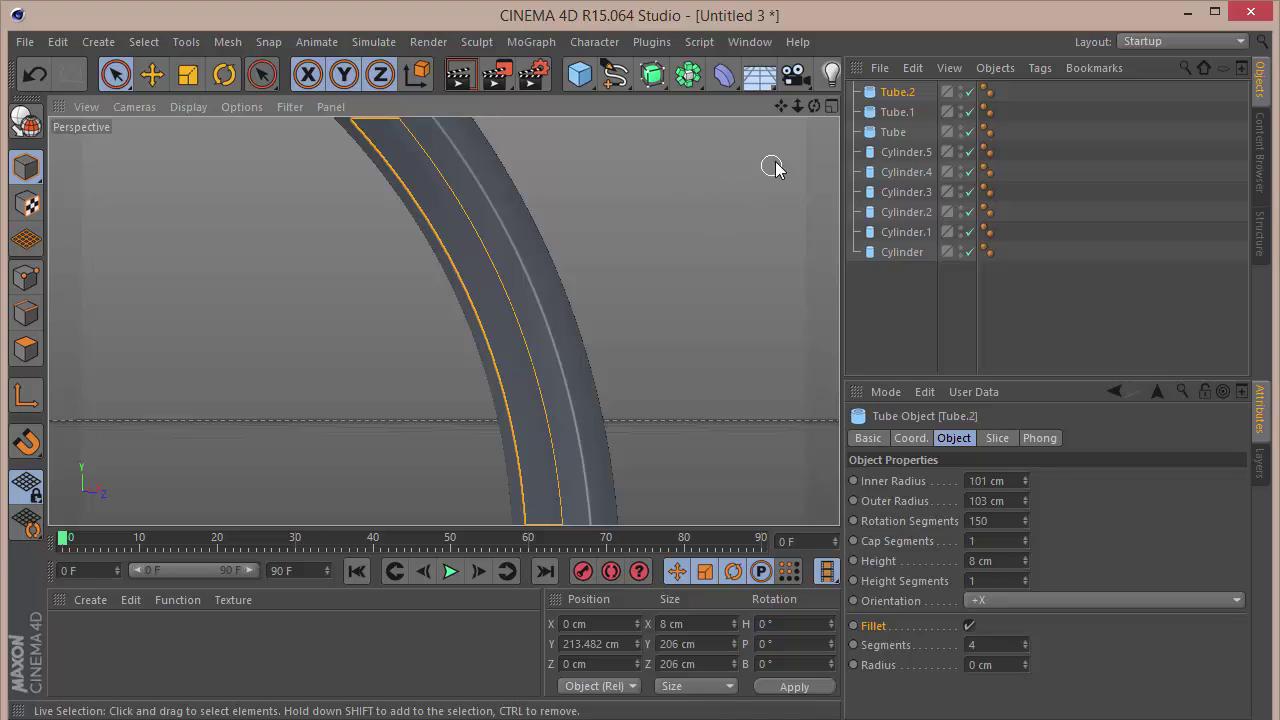
pyautogui.moveTo(814, 105); pyautogui.dragTo(818, 104)
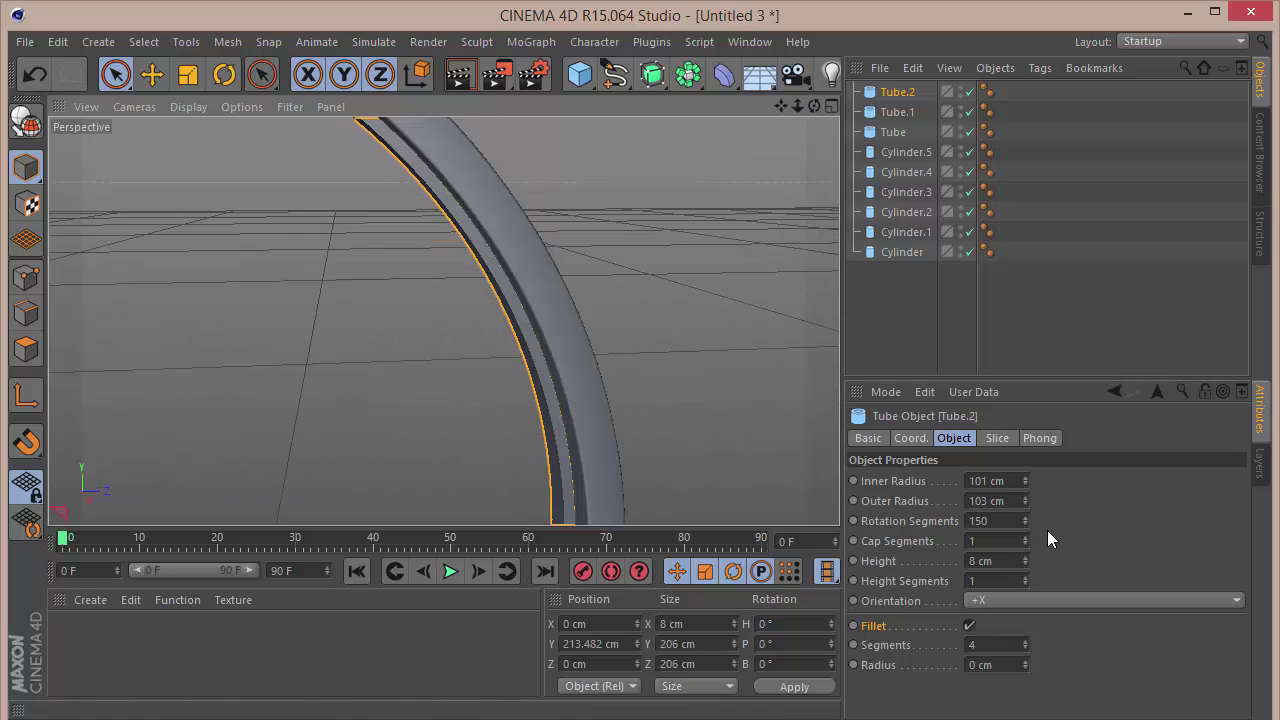
pyautogui.doubleClick(1001, 500)
pyautogui.write('10')
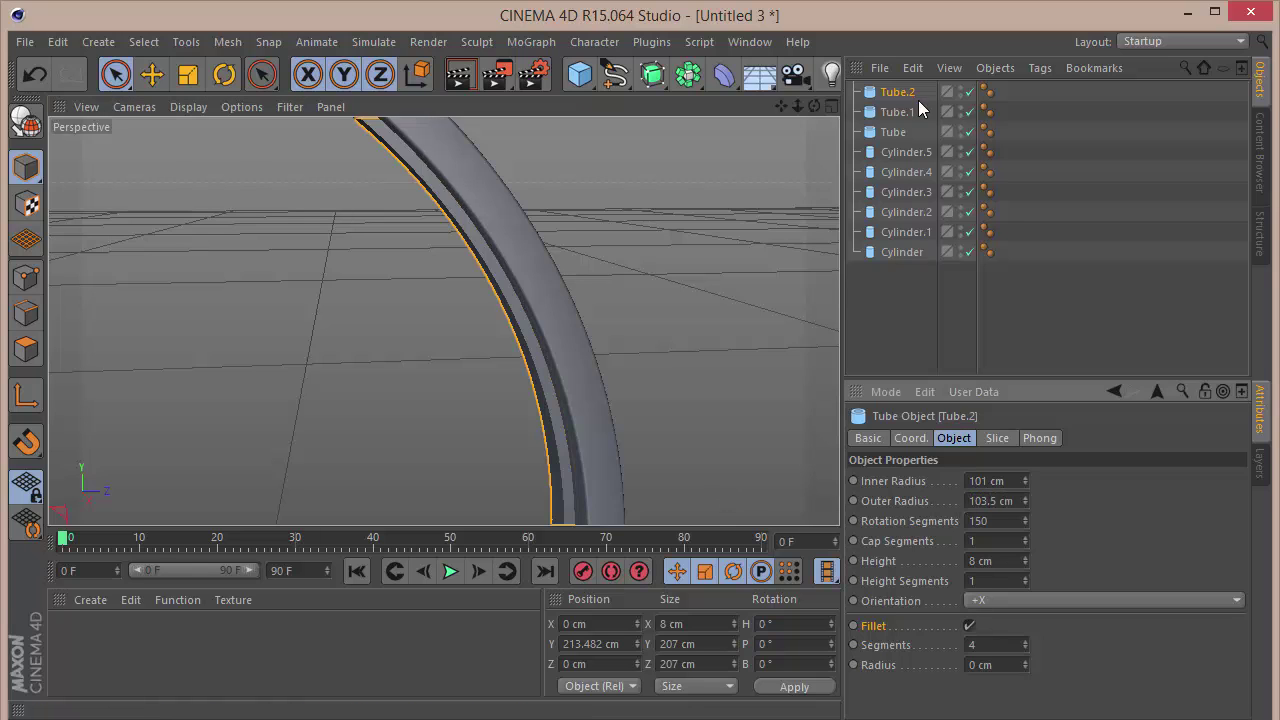
pyautogui.moveTo(814, 105); pyautogui.dragTo(800, 75)
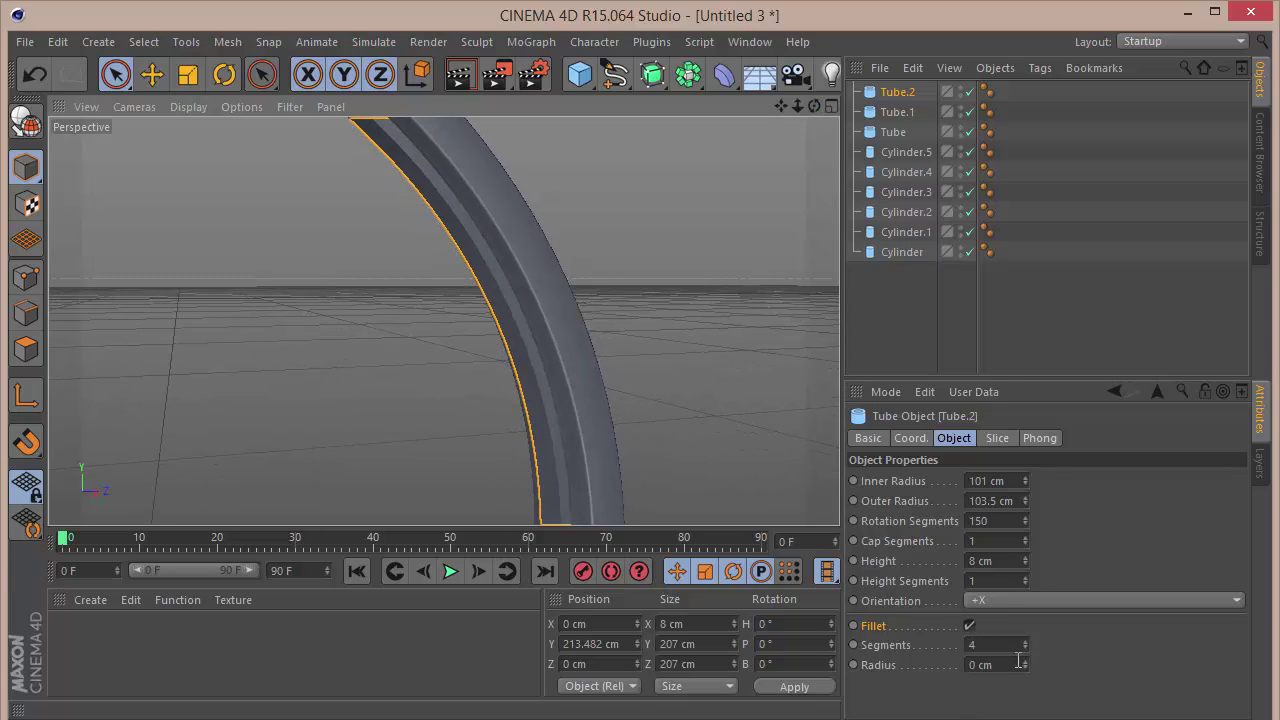
# Set the inner ring's fillet radius to 0.5 cm
pyautogui.click(1023, 660)
pyautogui.doubleClick(983, 663)
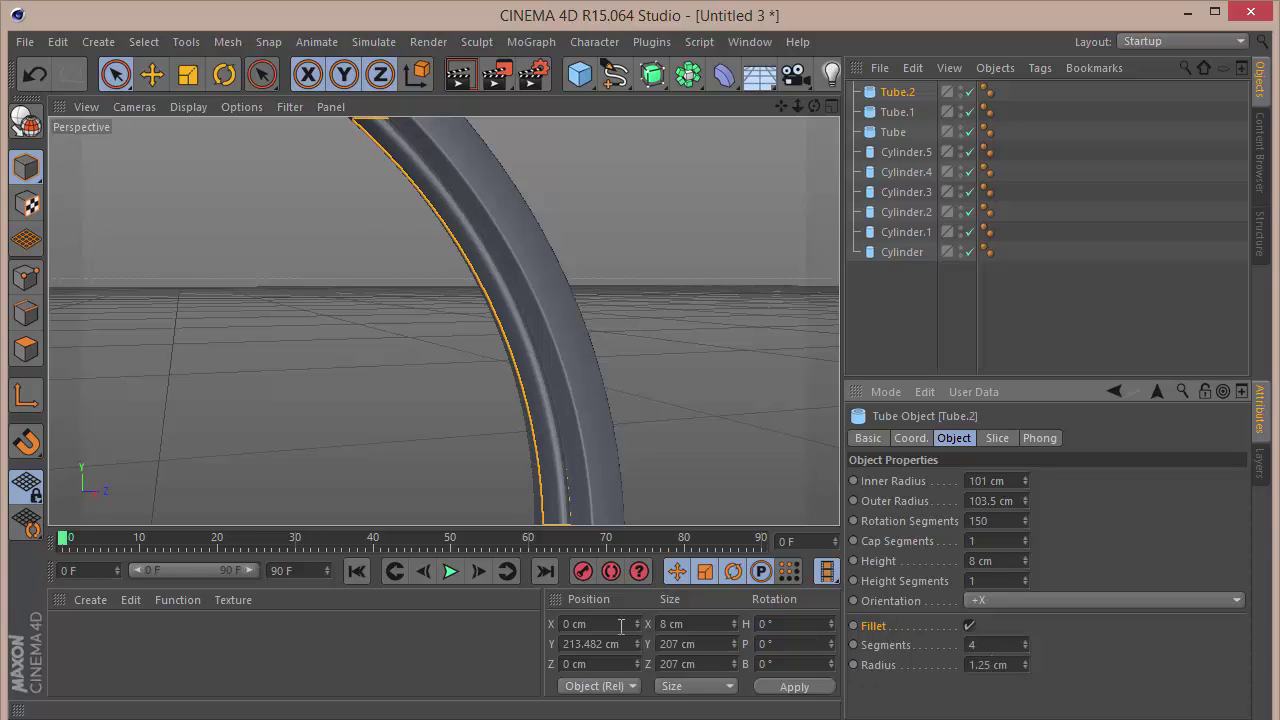
pyautogui.moveTo(1006, 667); pyautogui.dragTo(519, 619)
pyautogui.write('0.5')
pyautogui.press('Return')
pyautogui.click(914, 300)
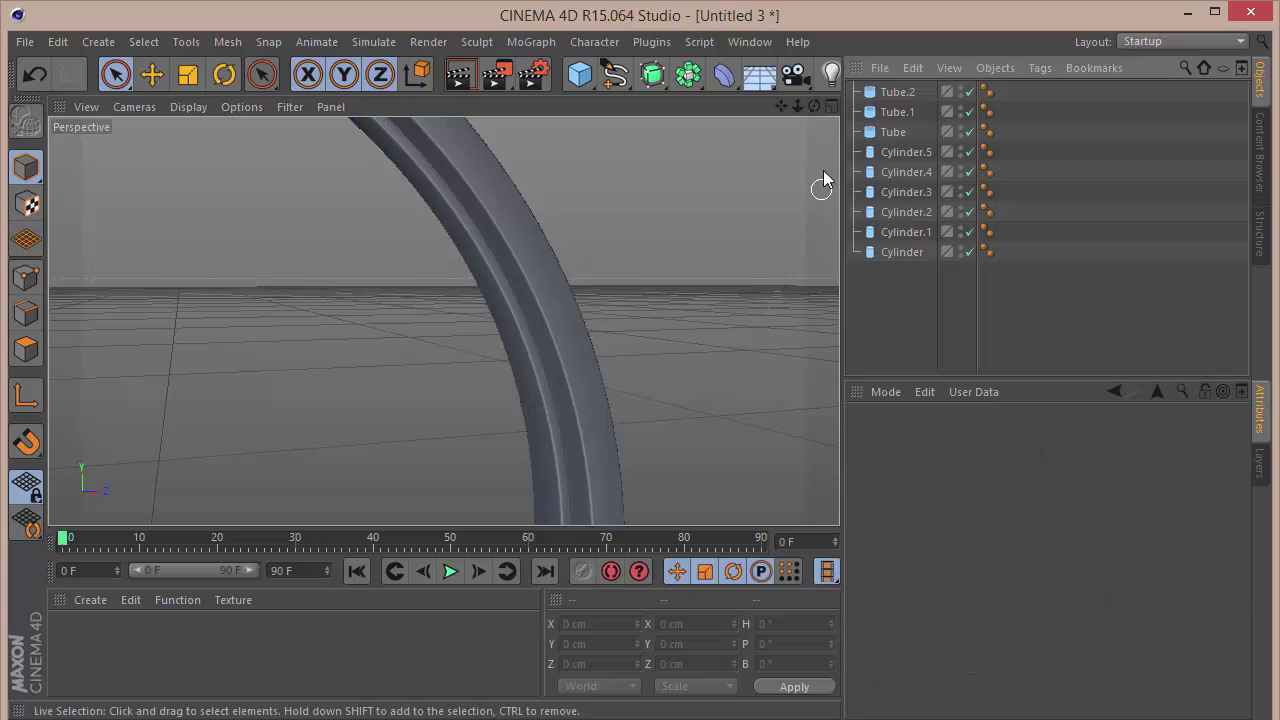
# Inspect the inner ring against the frame and set its outer radius to 103 cm
pyautogui.moveTo(814, 106); pyautogui.dragTo(443, 320)
pyautogui.click(936, 90)
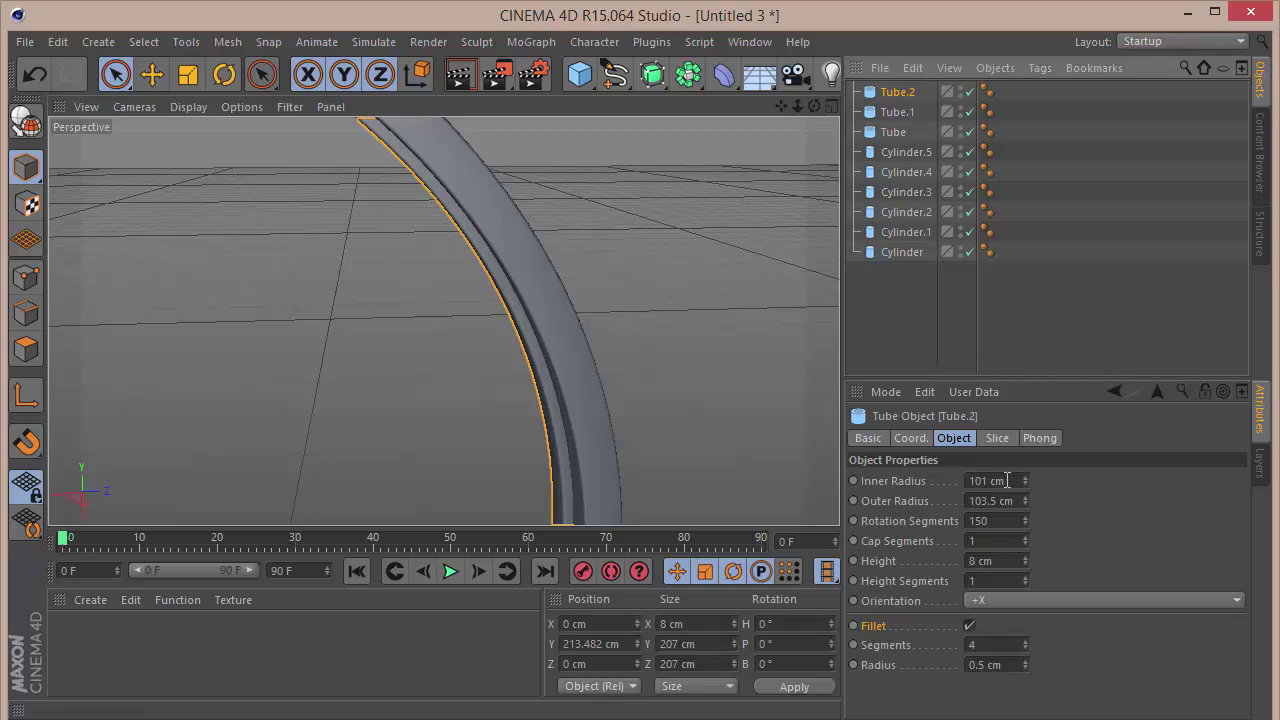
pyautogui.press('Tab')
pyautogui.write('103')
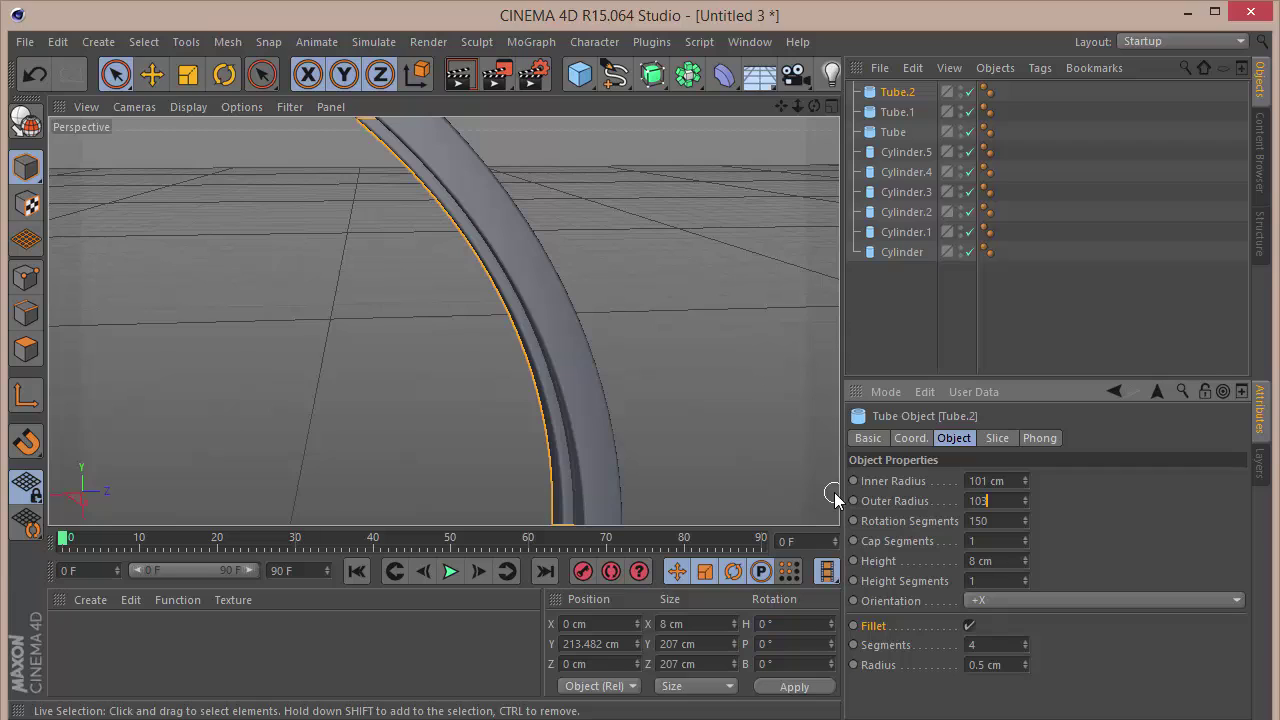
pyautogui.press('Return')
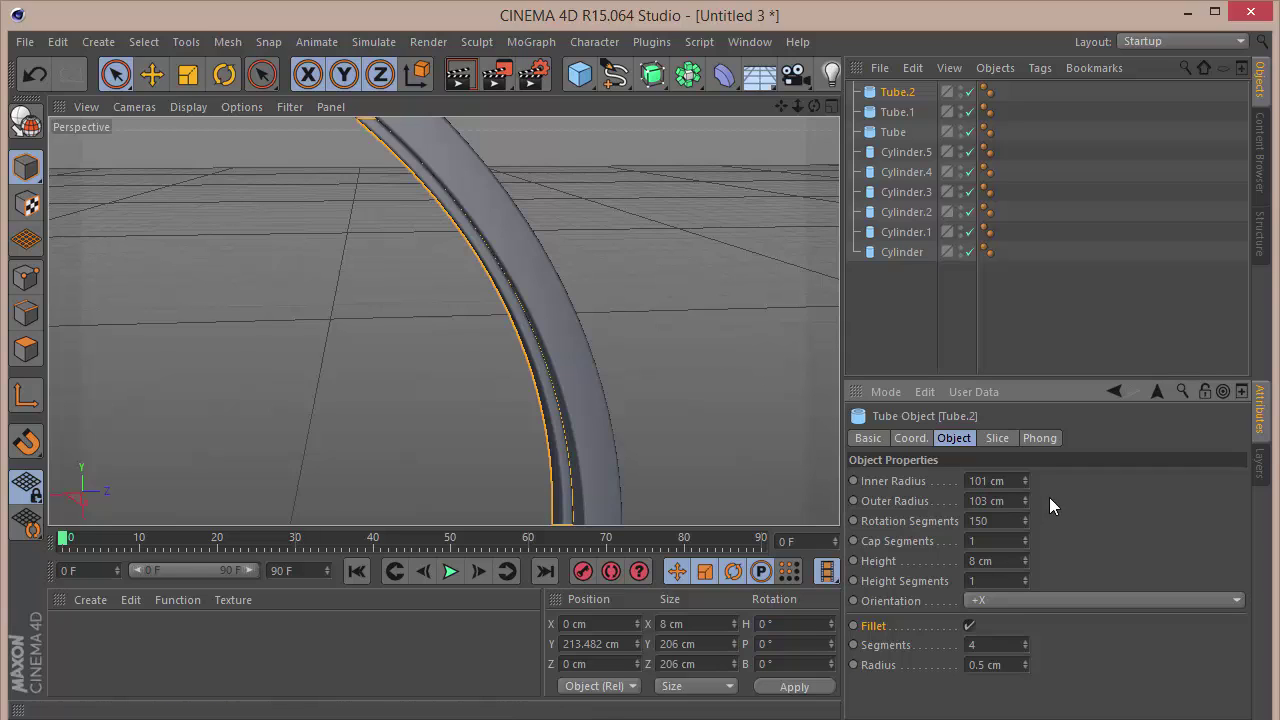
# Set the inner ring's inner radius to 101.5 cm and view the whole lens frame
pyautogui.click(990, 481)
pyautogui.write('10')
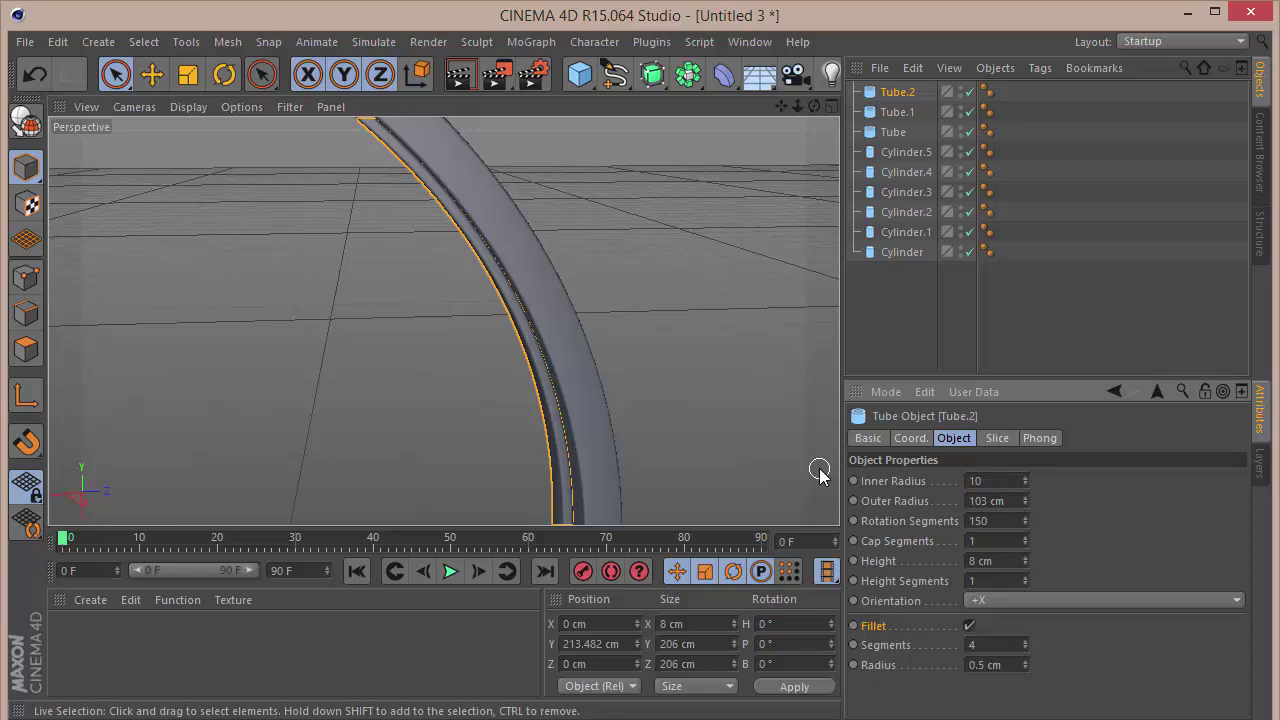
pyautogui.press('Return')
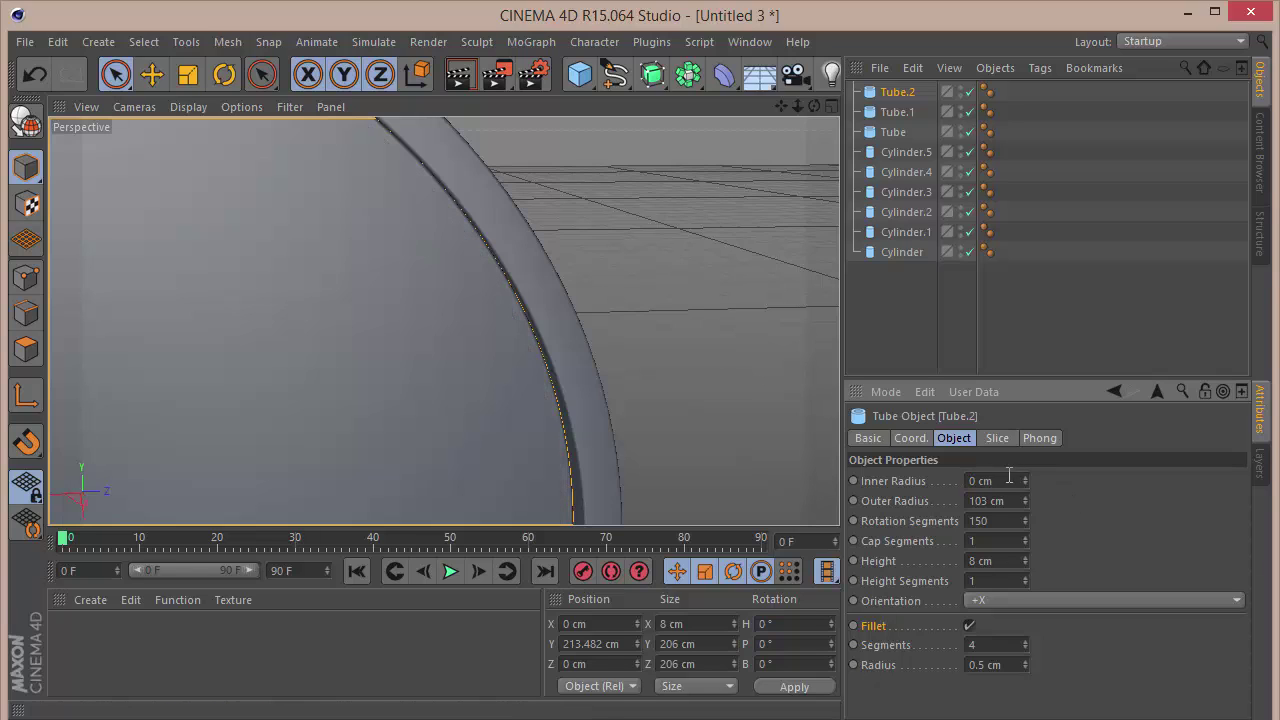
pyautogui.write('101.5')
pyautogui.press('Return')
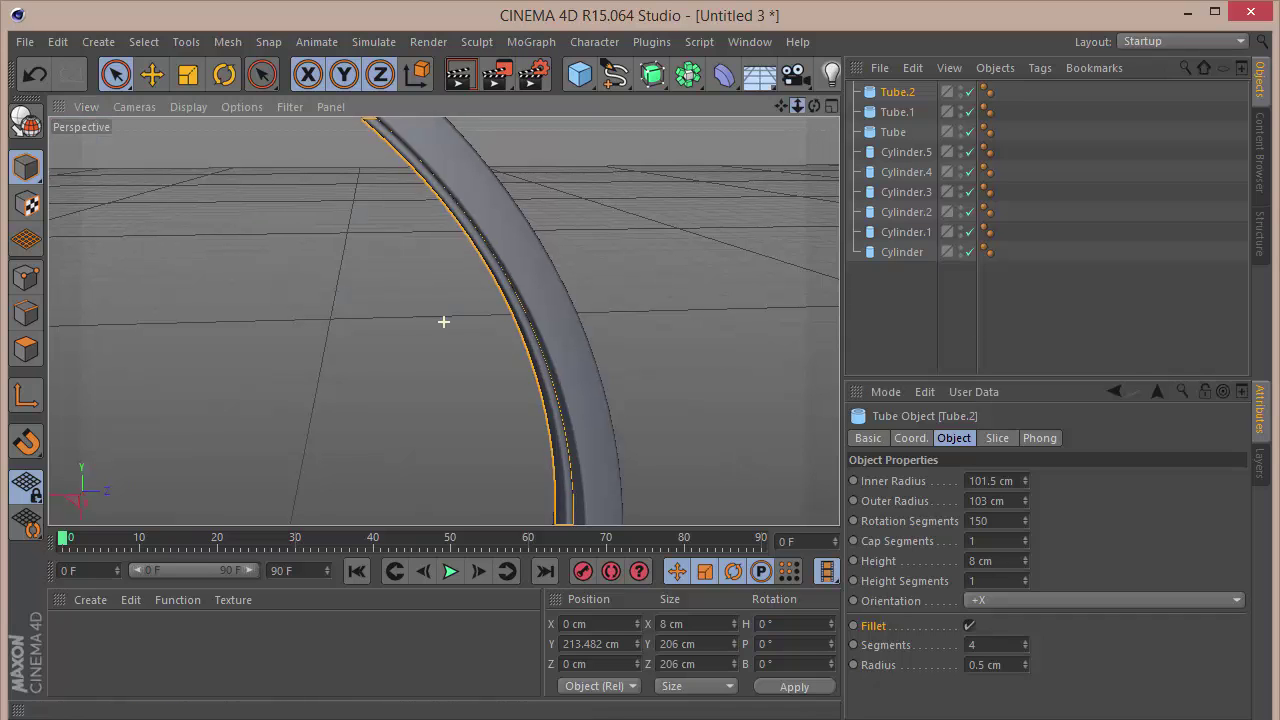
pyautogui.press('o')
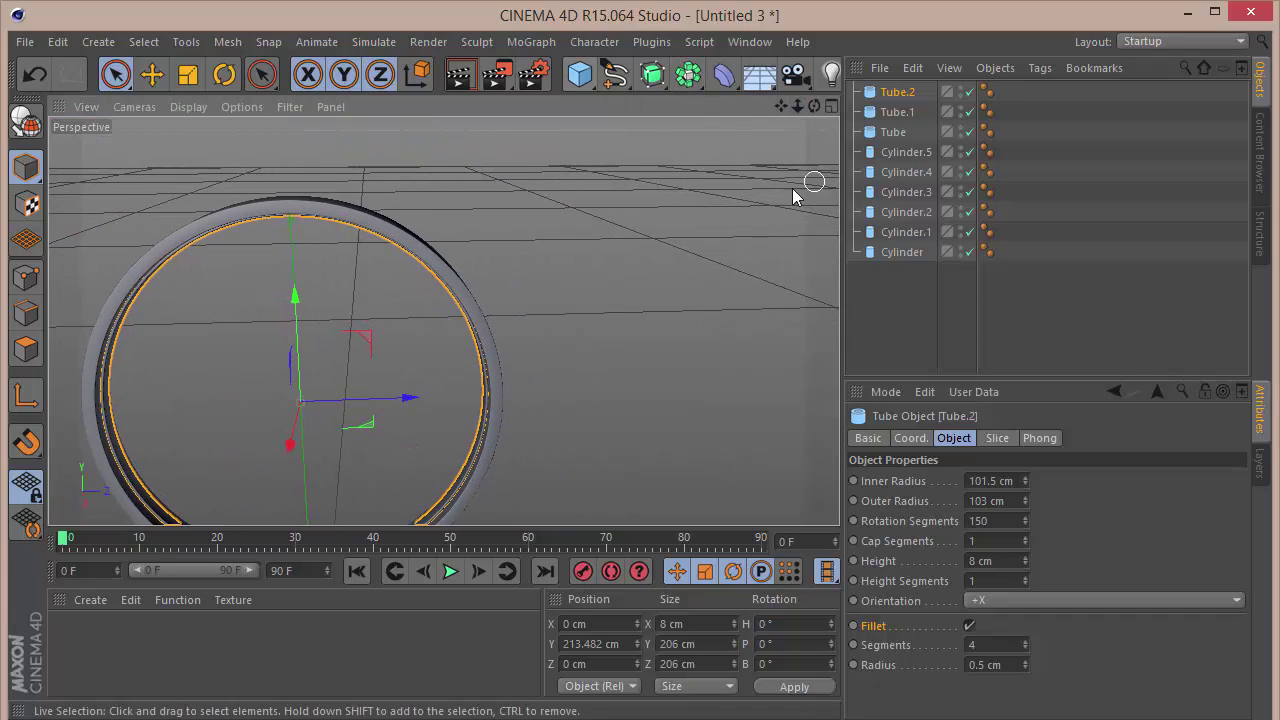
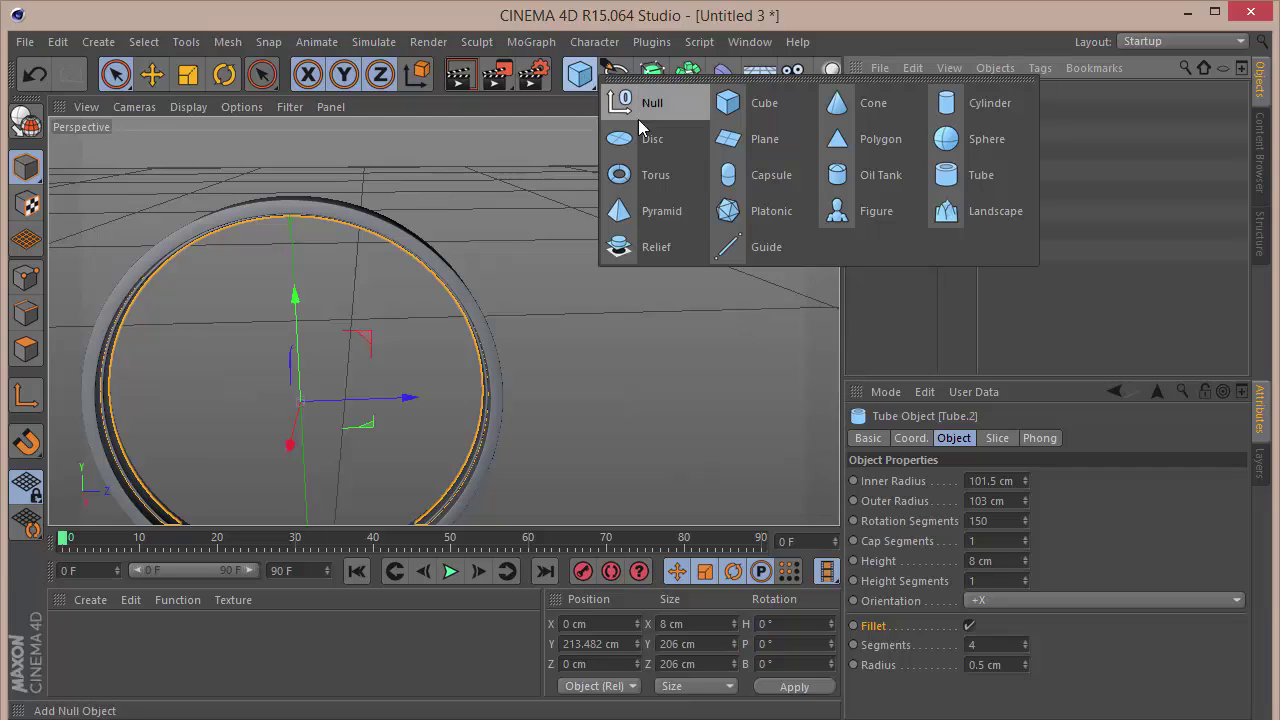
# Add an Oil Tank primitive, release the inner ring from under it and place the tank first in the object hierarchy
pyautogui.click(845, 180)
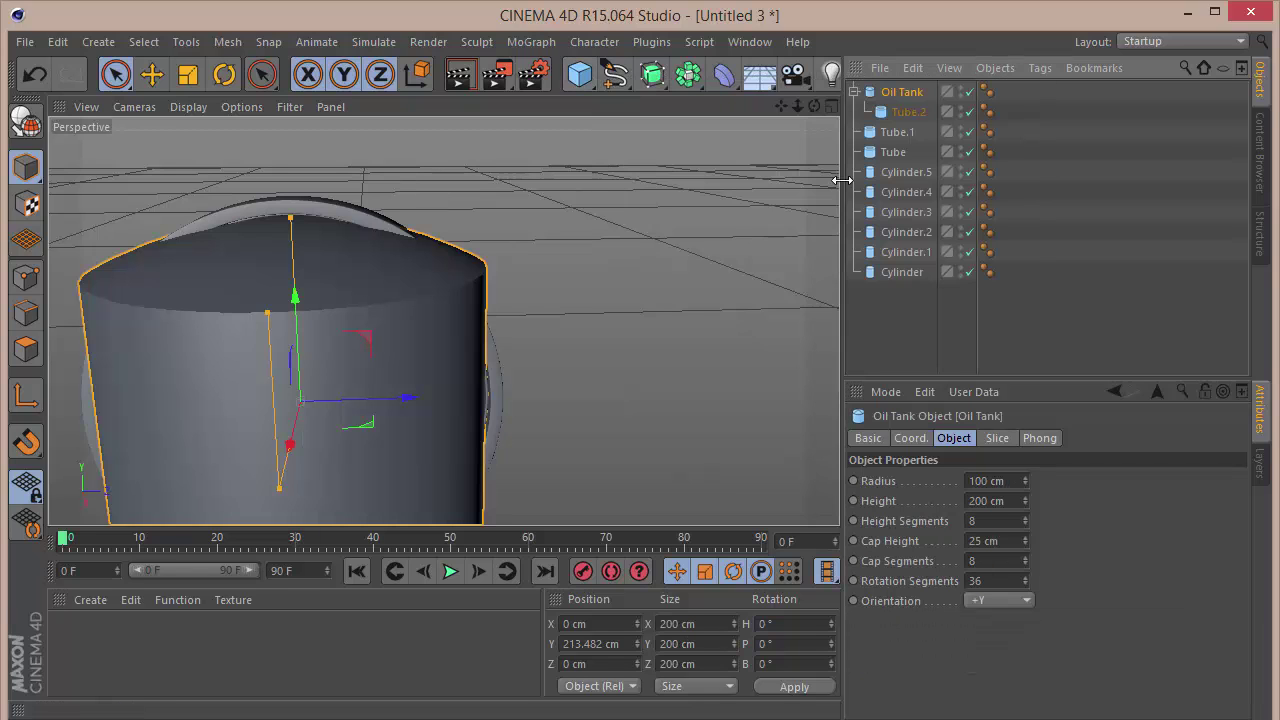
pyautogui.moveTo(814, 106); pyautogui.dragTo(443, 321)
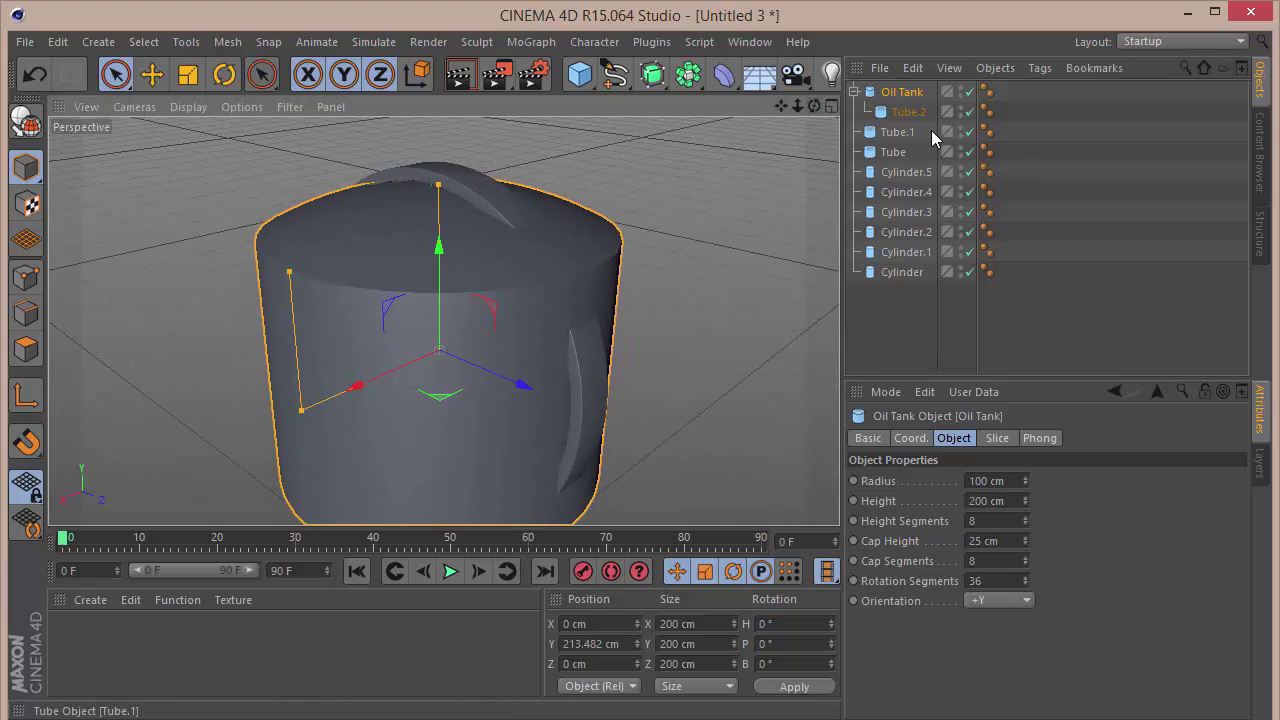
pyautogui.click(906, 114)
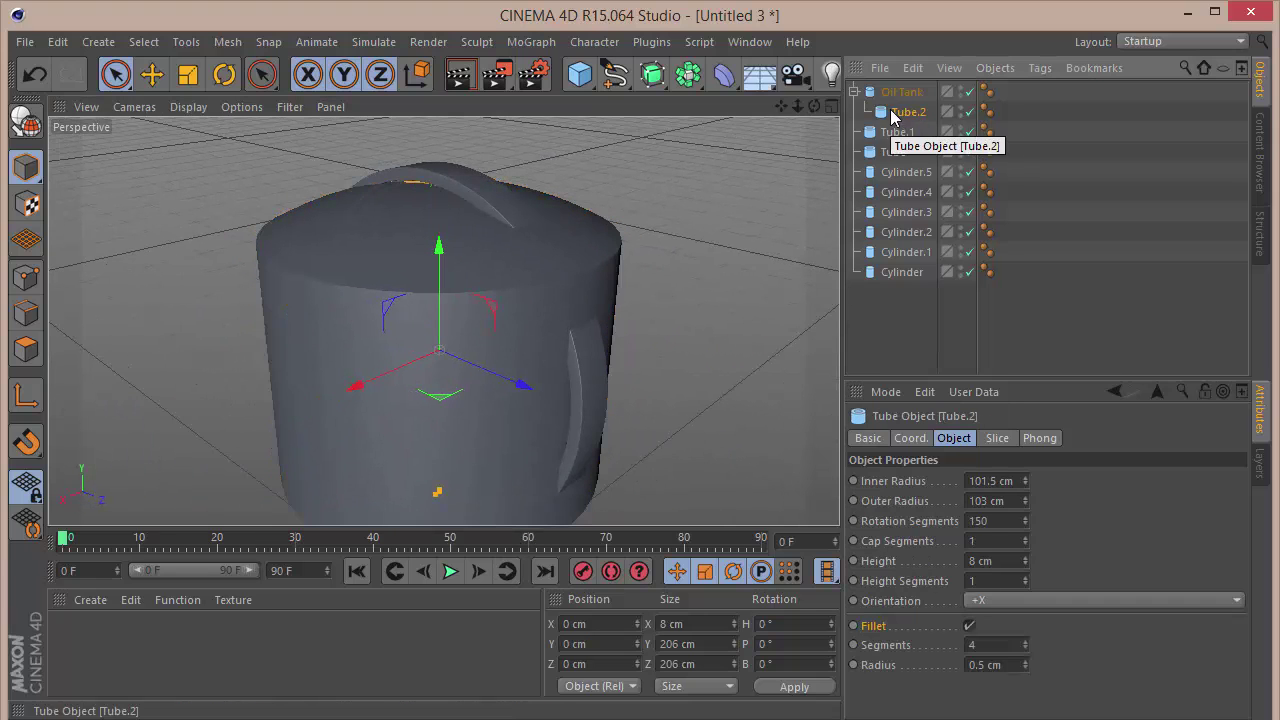
pyautogui.click(901, 92)
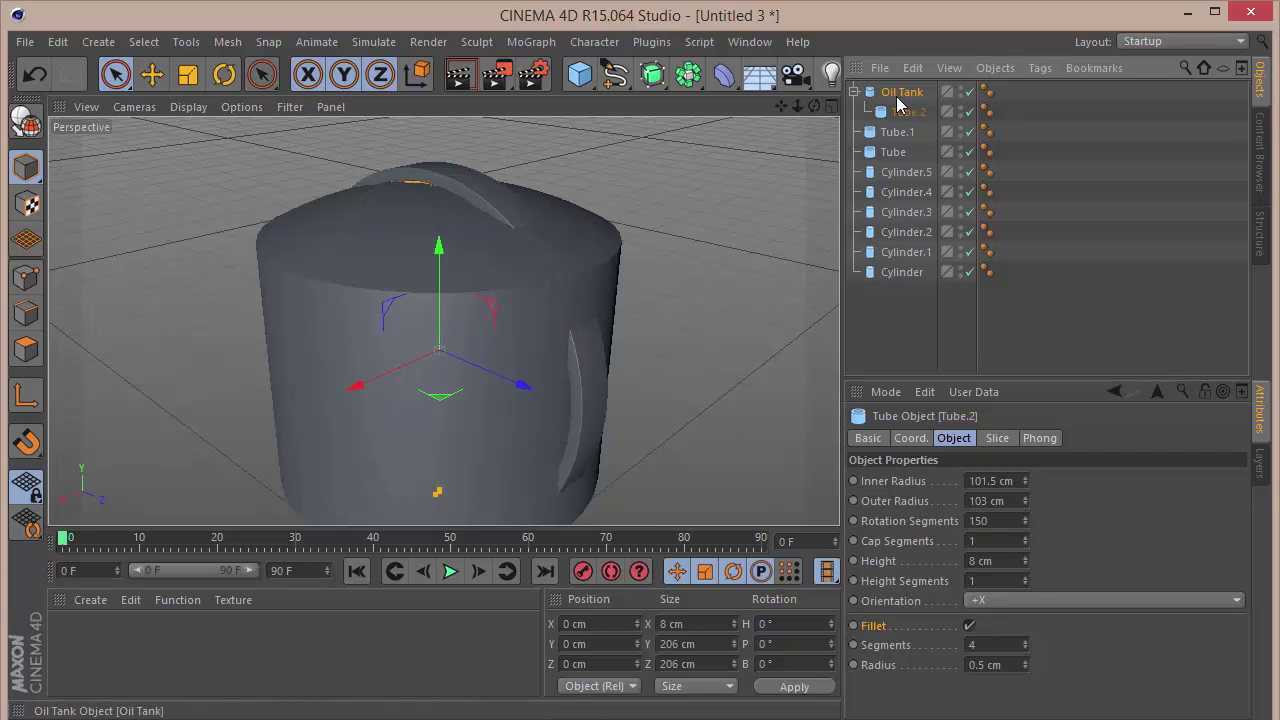
pyautogui.moveTo(907, 117); pyautogui.dragTo(906, 86)
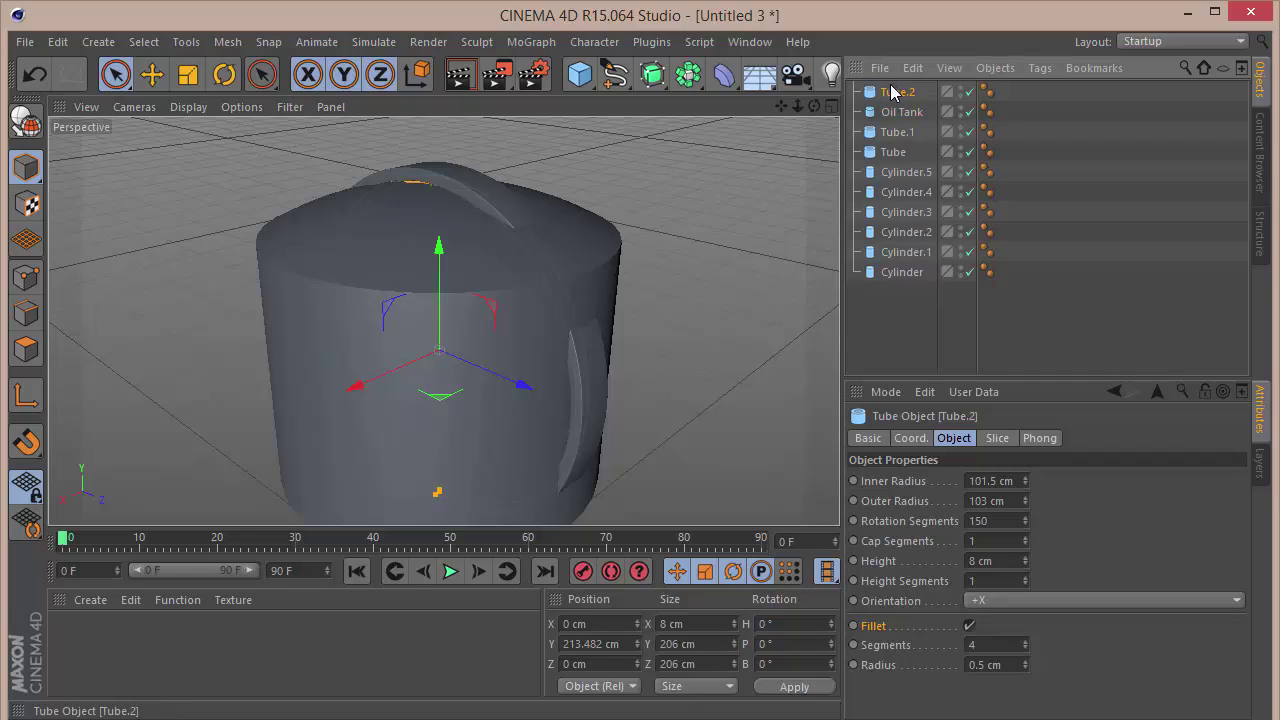
pyautogui.moveTo(897, 114); pyautogui.dragTo(897, 88)
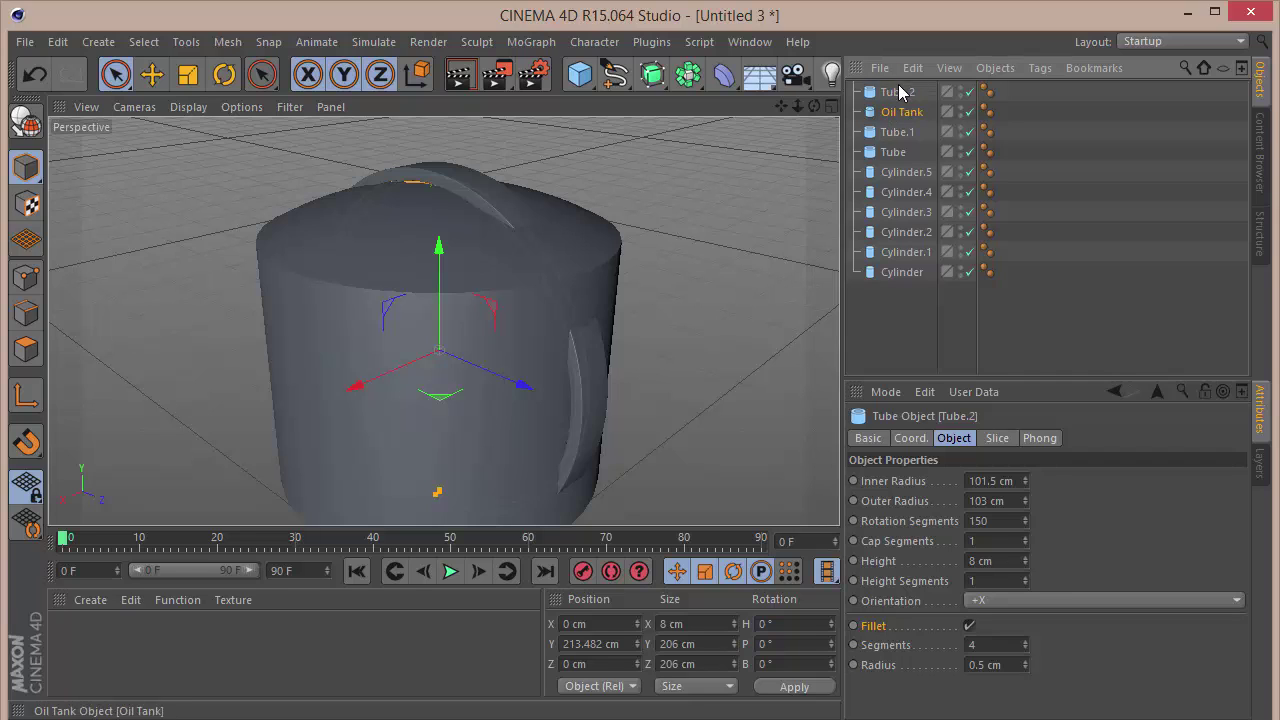
# Orient the oil tank along +X and set its height to 20 cm
pyautogui.click(1001, 601)
pyautogui.click(993, 484)
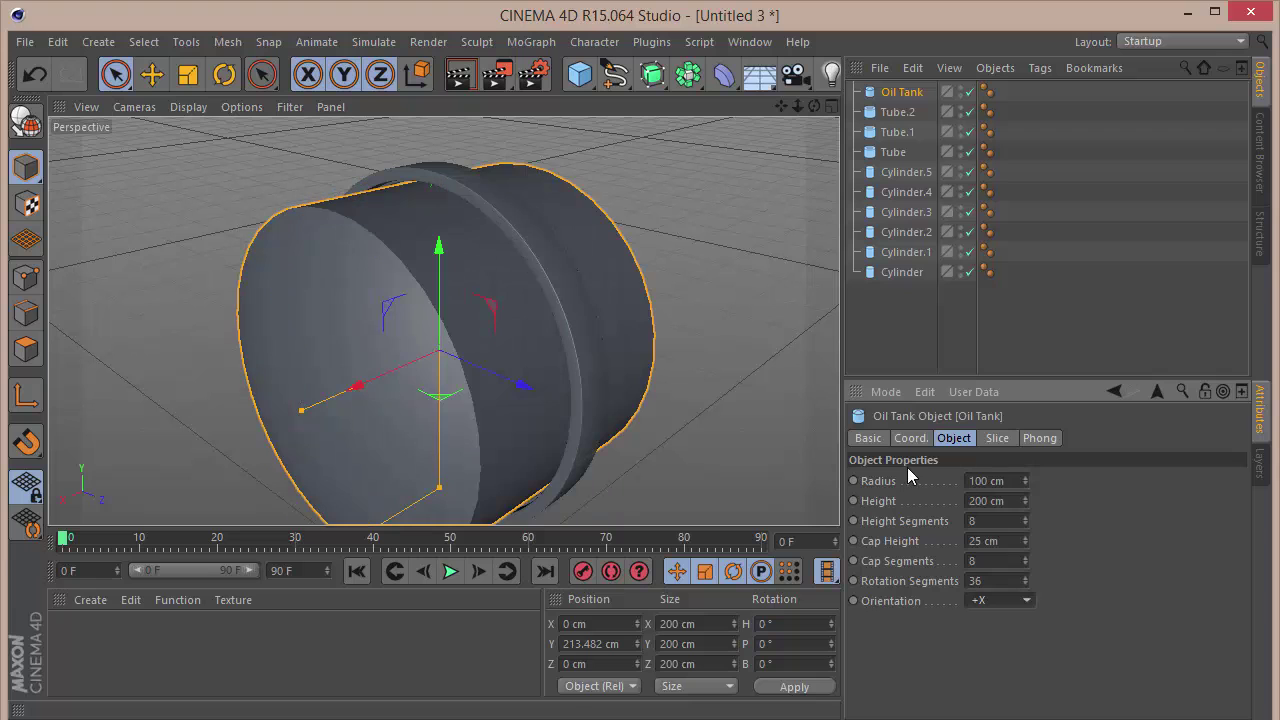
pyautogui.moveTo(814, 106); pyautogui.dragTo(700, 100)
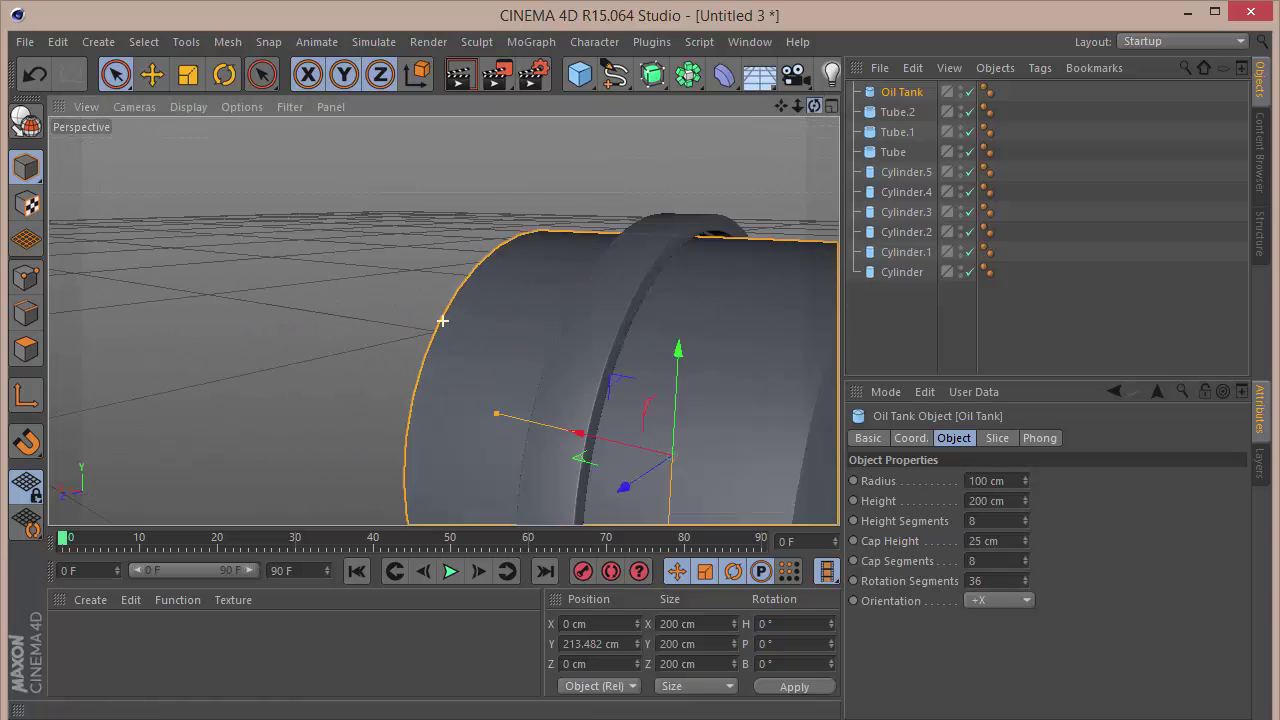
pyautogui.moveTo(442, 321); pyautogui.dragTo(443, 320)
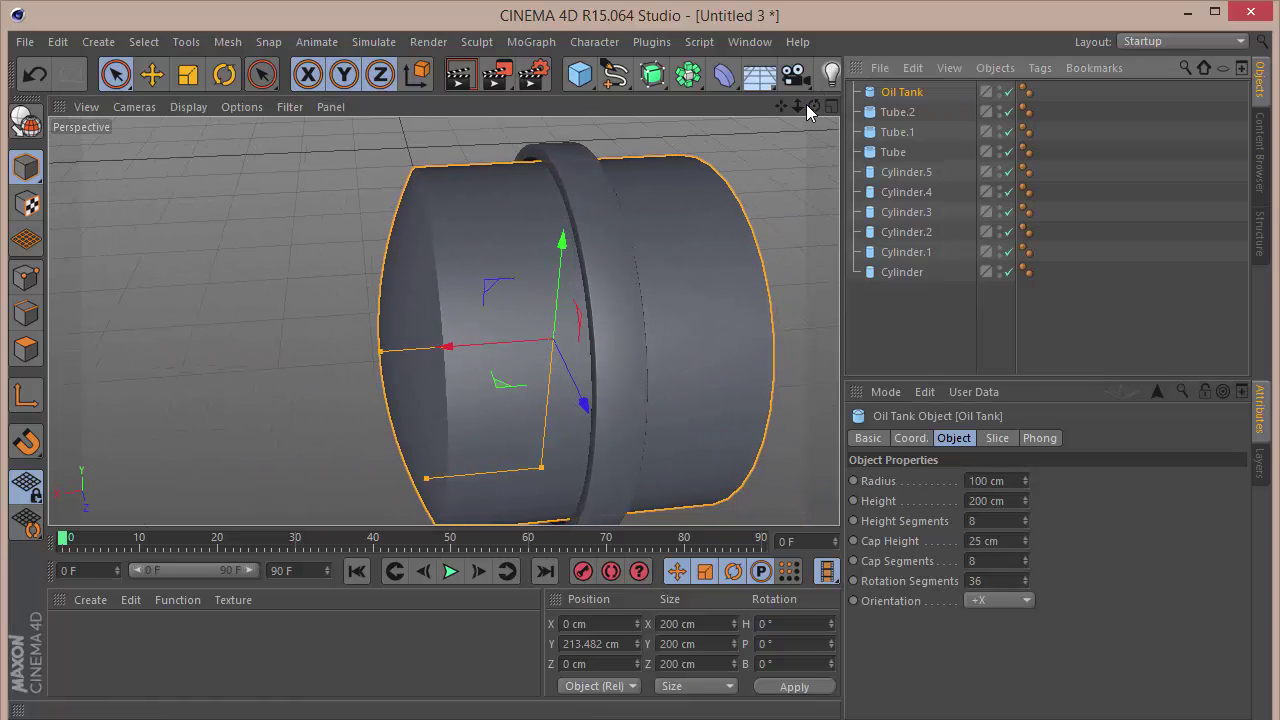
pyautogui.click(990, 481)
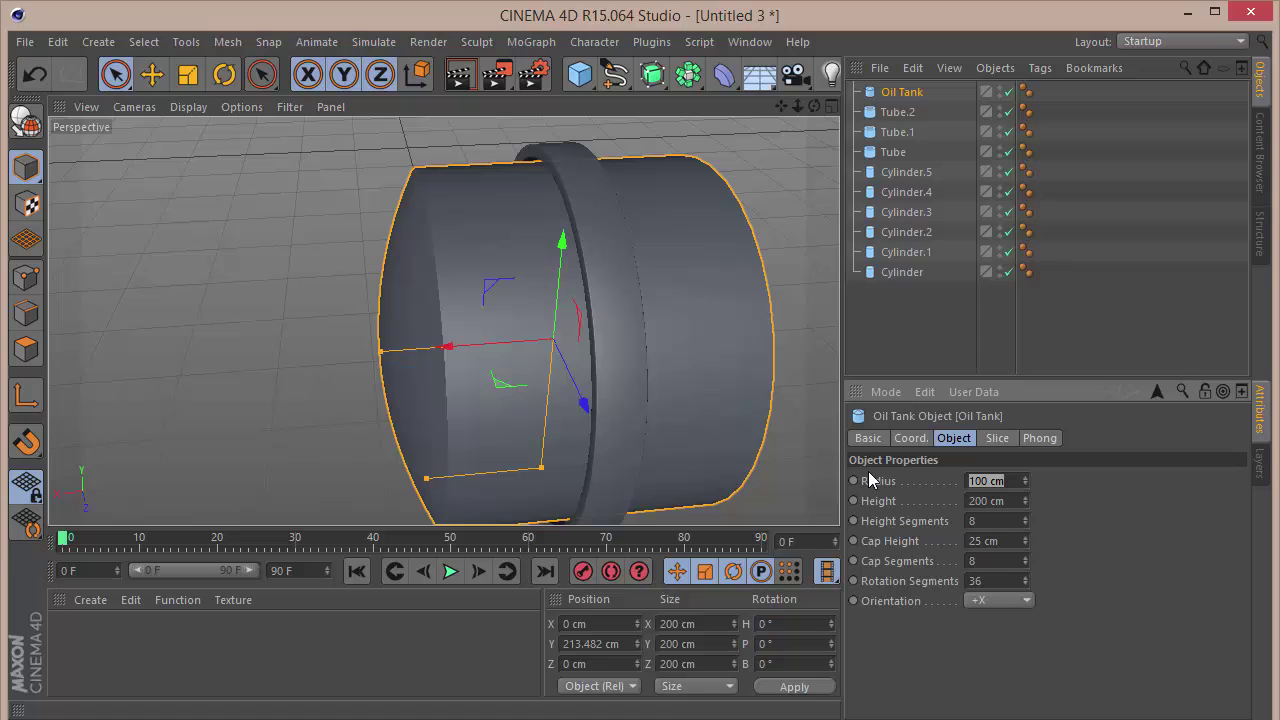
pyautogui.press('Tab')
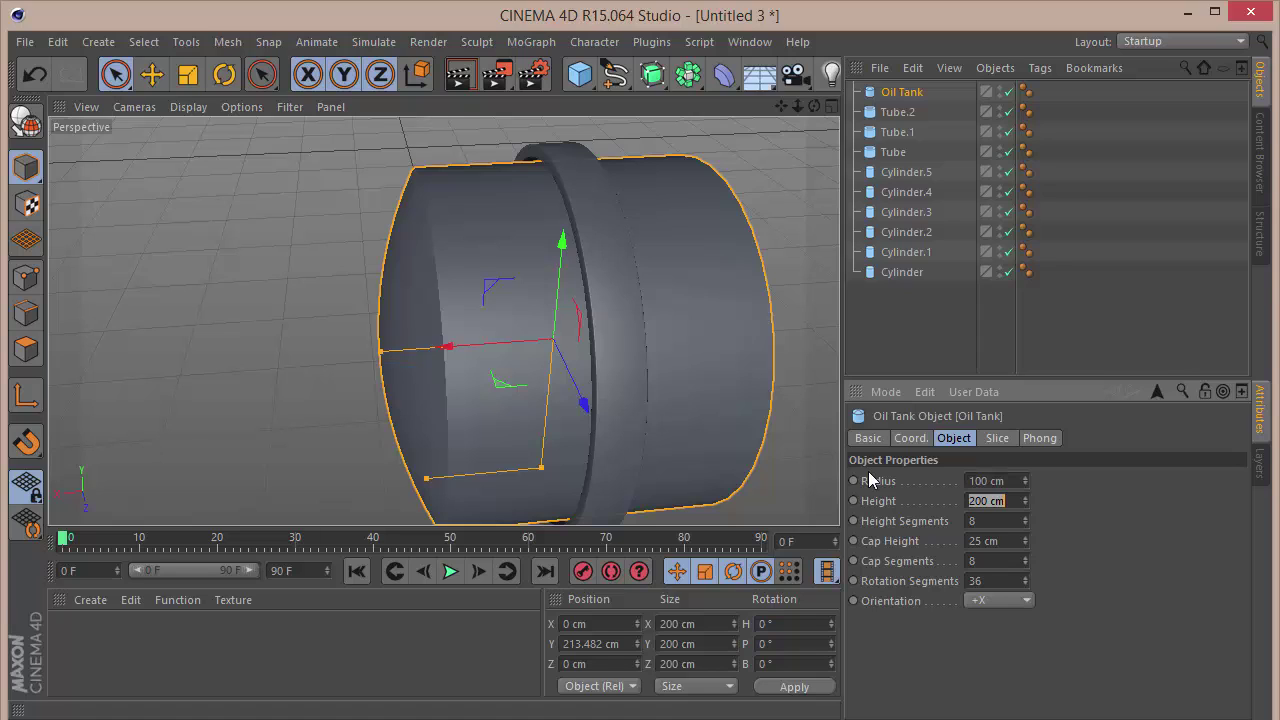
pyautogui.write('20')
pyautogui.press('Return')
# Try a cap height of 15 cm on the oil tank and inspect its edge against the frame
pyautogui.press('Tab')
pyautogui.press('Tab')
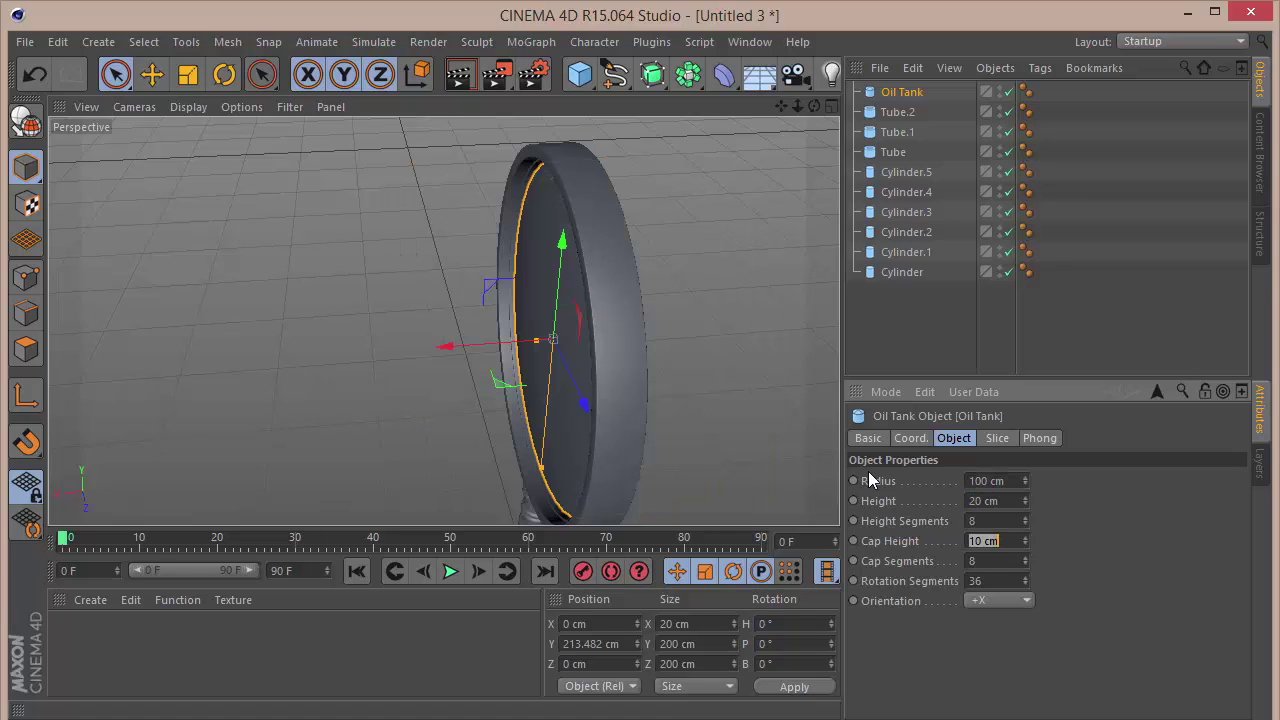
pyautogui.write('15')
pyautogui.press('Return')
pyautogui.click(1009, 541)
pyautogui.moveTo(814, 106); pyautogui.dragTo(443, 320)
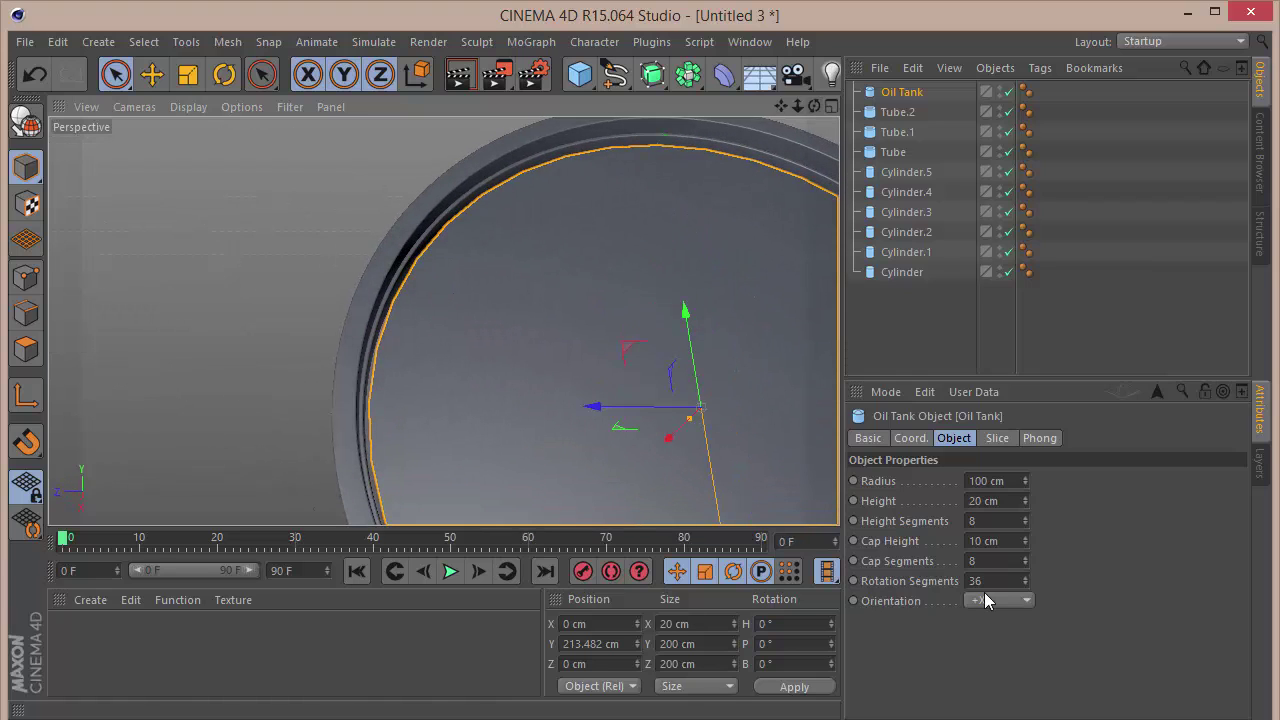
pyautogui.moveTo(814, 106)
pyautogui.mouseDown()
pyautogui.moveTo(443, 320)
pyautogui.moveTo(818, 113)
pyautogui.mouseUp()
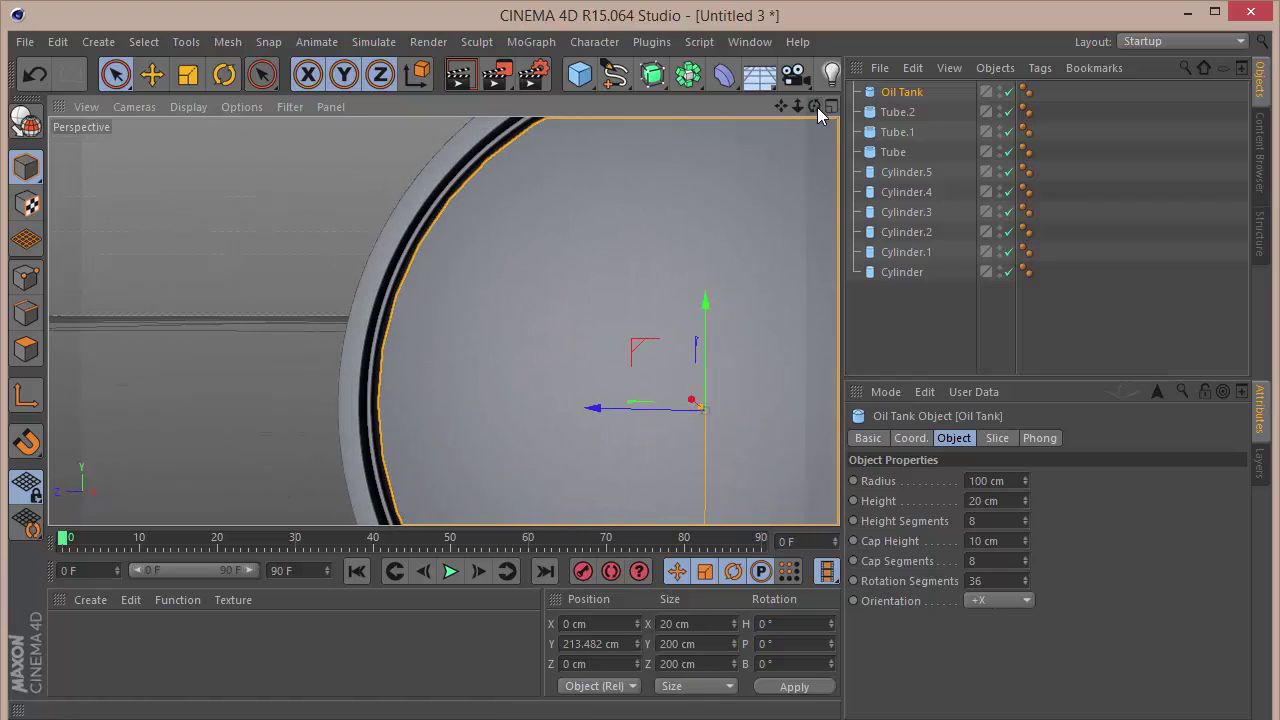
# Set the oil tank's height segments and cap segments to 150
pyautogui.click(996, 520)
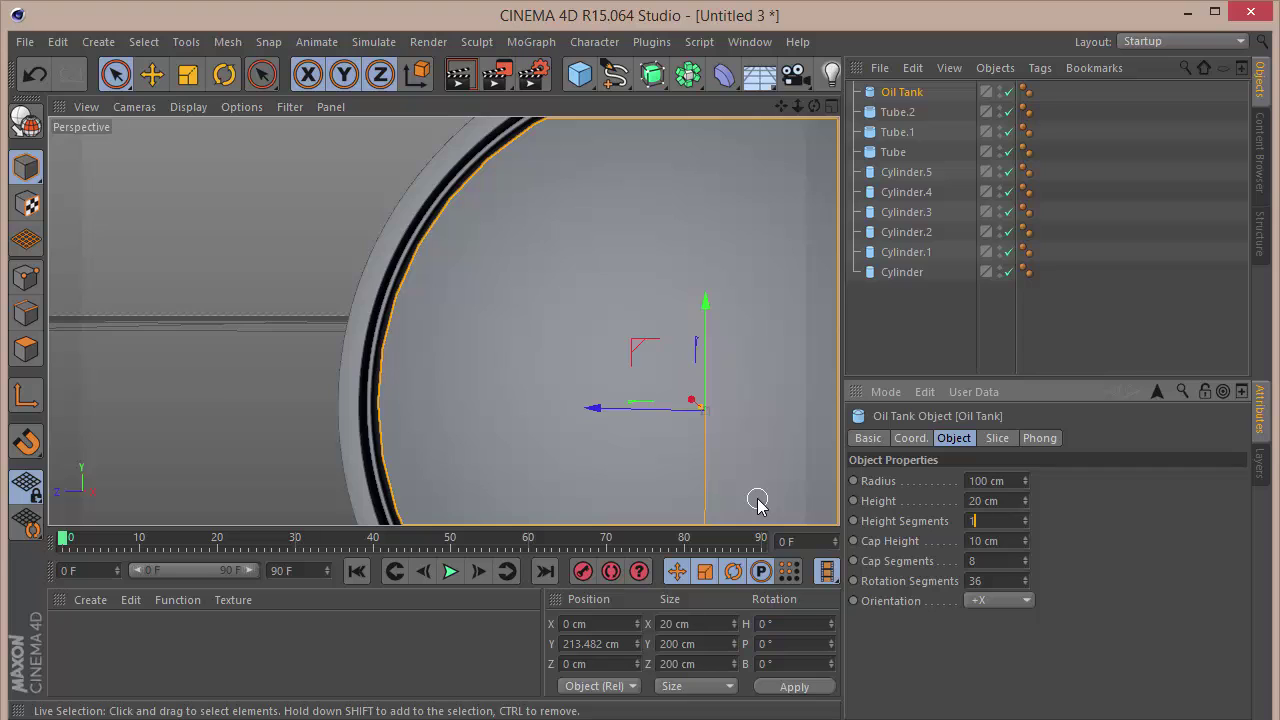
pyautogui.press('Tab')
pyautogui.press('Tab')
pyautogui.click(875, 311)
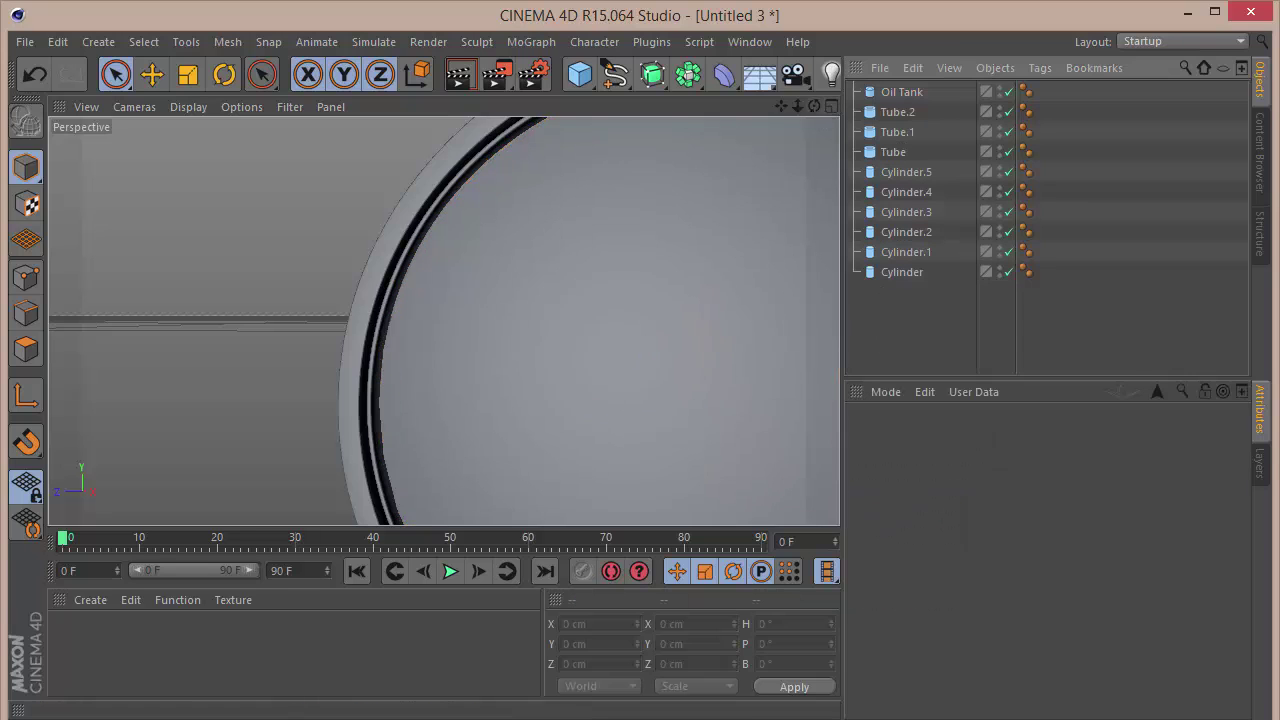
# Hide the tubes and cylinders to examine the lens shape from the side, show them again and inspect the gap at the inner ring
pyautogui.moveTo(814, 106); pyautogui.dragTo(1010, 106)
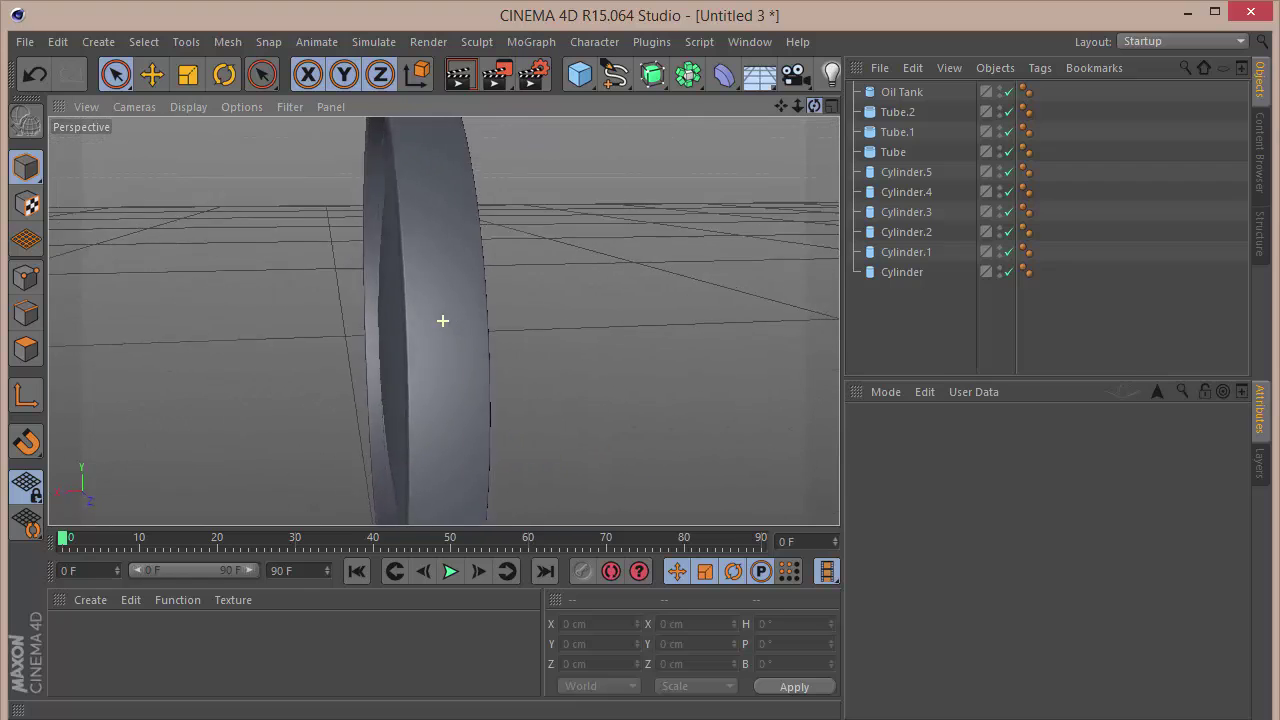
pyautogui.keyDown('alt'); pyautogui.moveTo(443, 320); pyautogui.dragTo(443, 320); pyautogui.keyUp('alt')
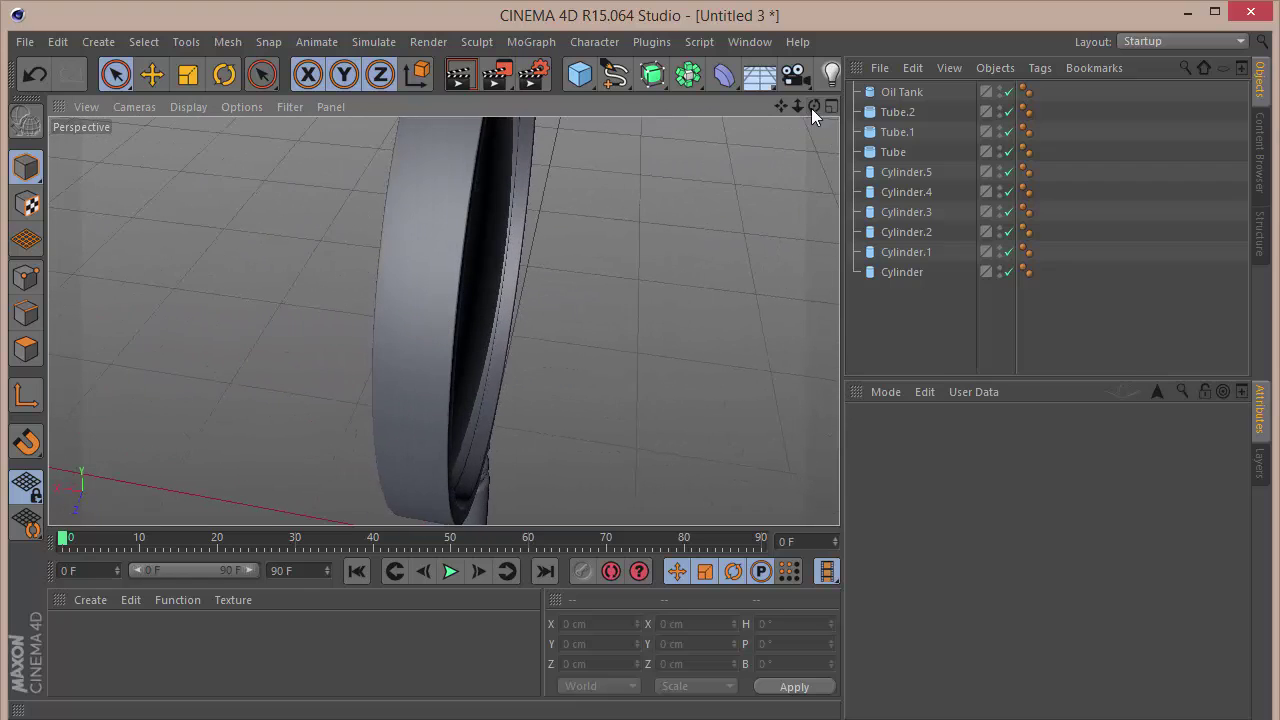
pyautogui.click(999, 108)
pyautogui.moveTo(999, 108); pyautogui.dragTo(1010, 436)
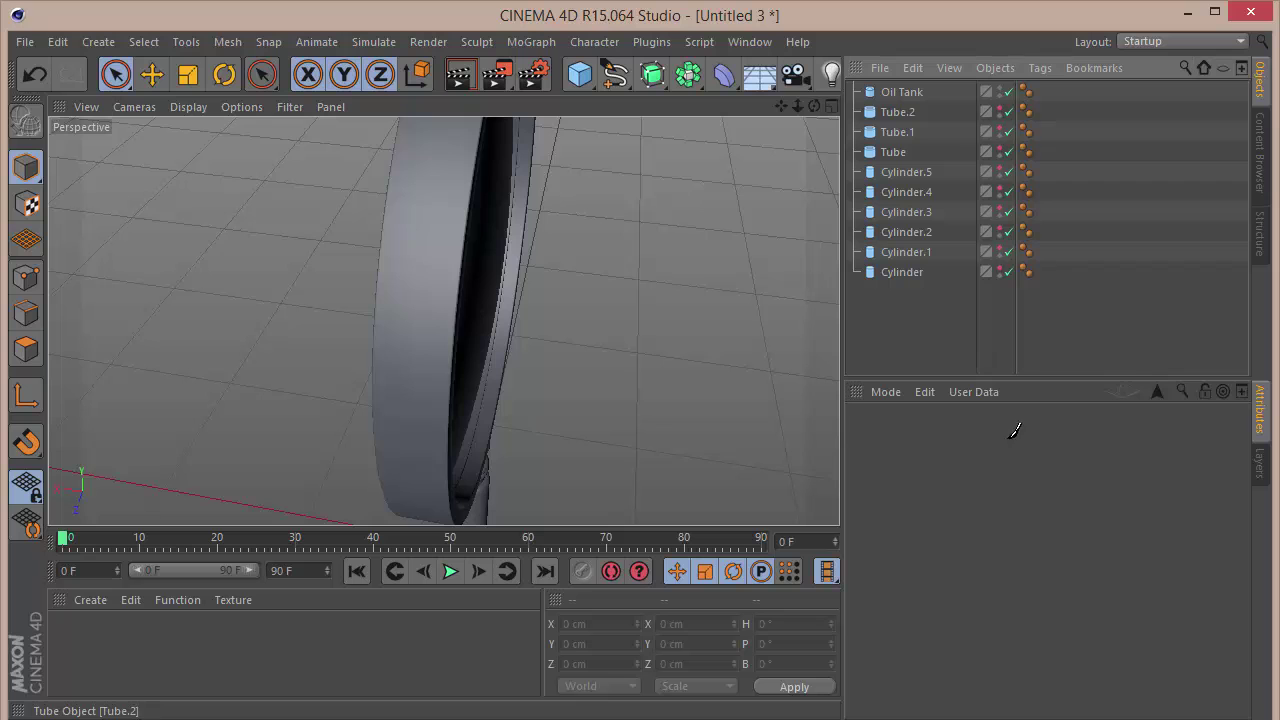
pyautogui.keyDown('alt'); pyautogui.moveTo(443, 320); pyautogui.dragTo(443, 320); pyautogui.keyUp('alt')
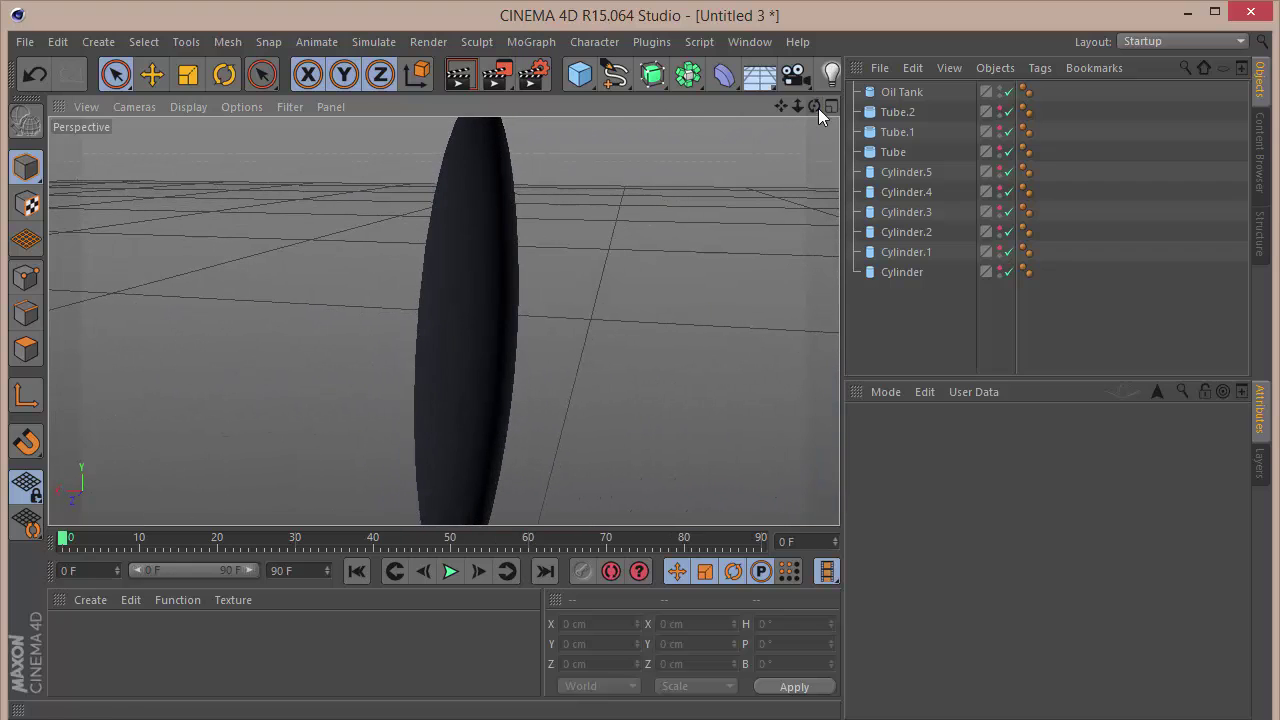
pyautogui.moveTo(1001, 106); pyautogui.dragTo(1009, 298)
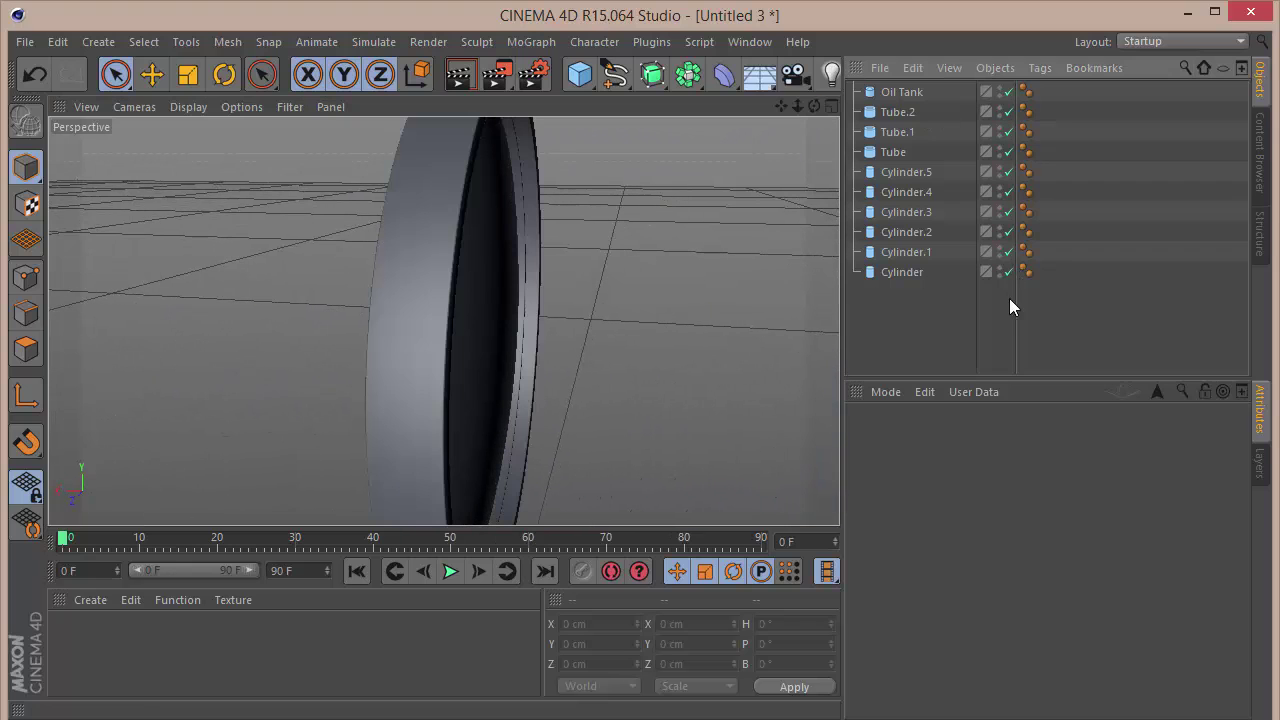
pyautogui.moveTo(813, 106); pyautogui.dragTo(777, 108)
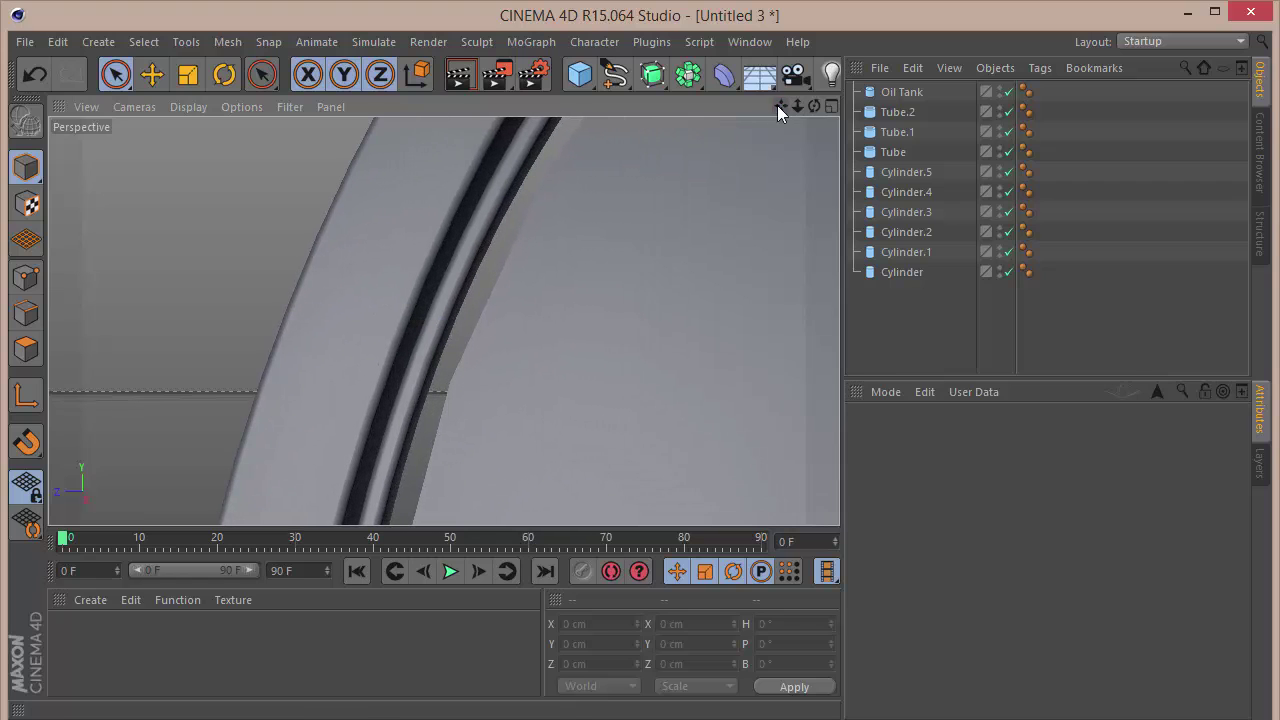
# Set the oil tank's radius to 103 cm and view the whole magnifying glass
pyautogui.click(905, 92)
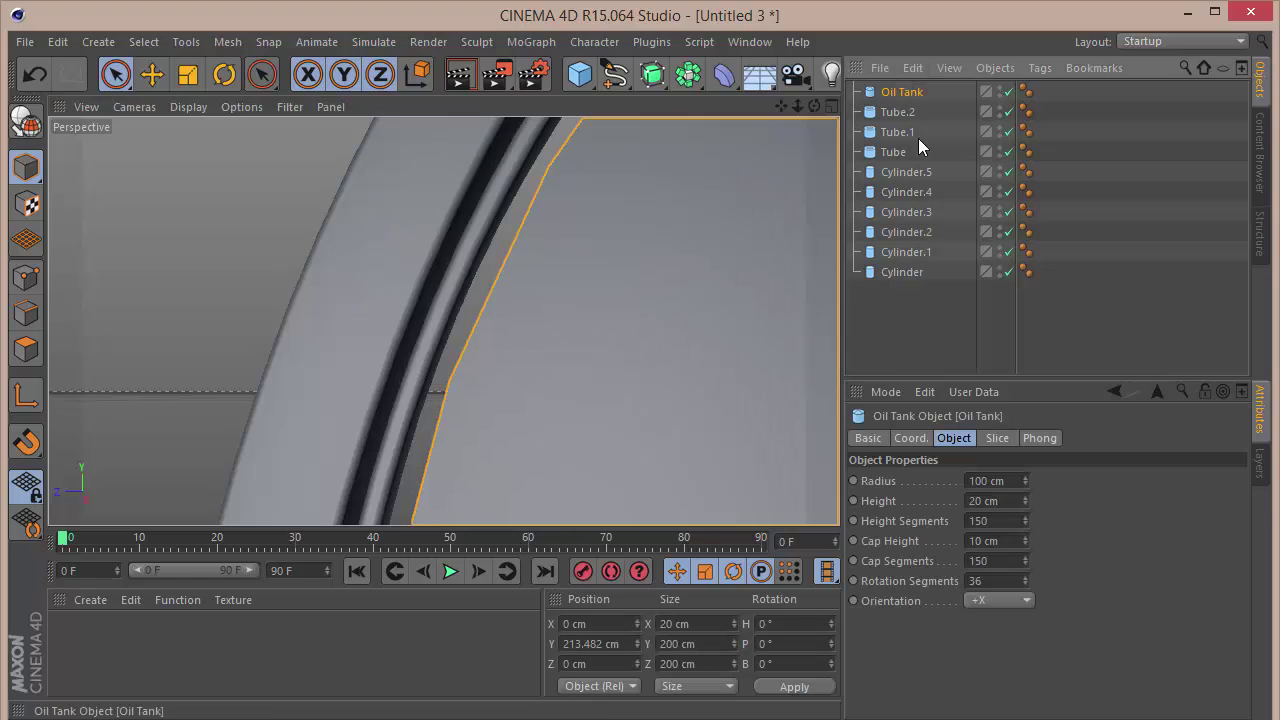
pyautogui.click(1020, 480)
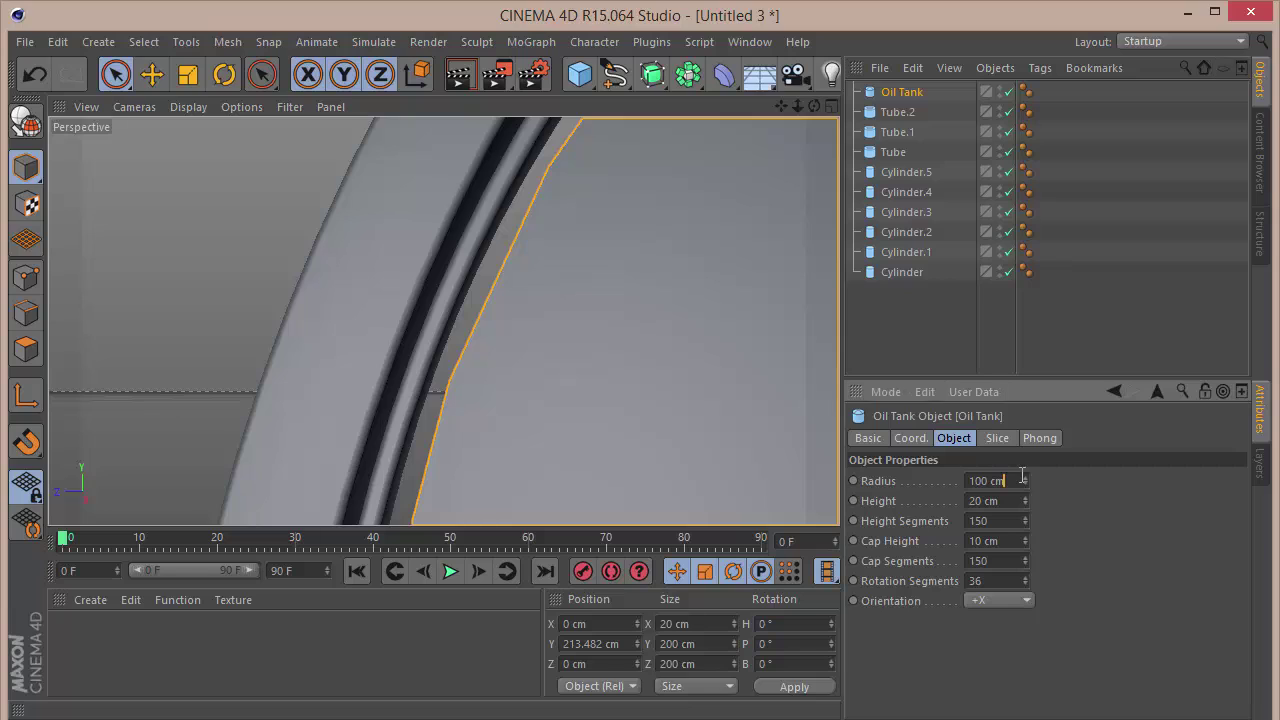
pyautogui.moveTo(1025, 477); pyautogui.dragTo(1027, 476)
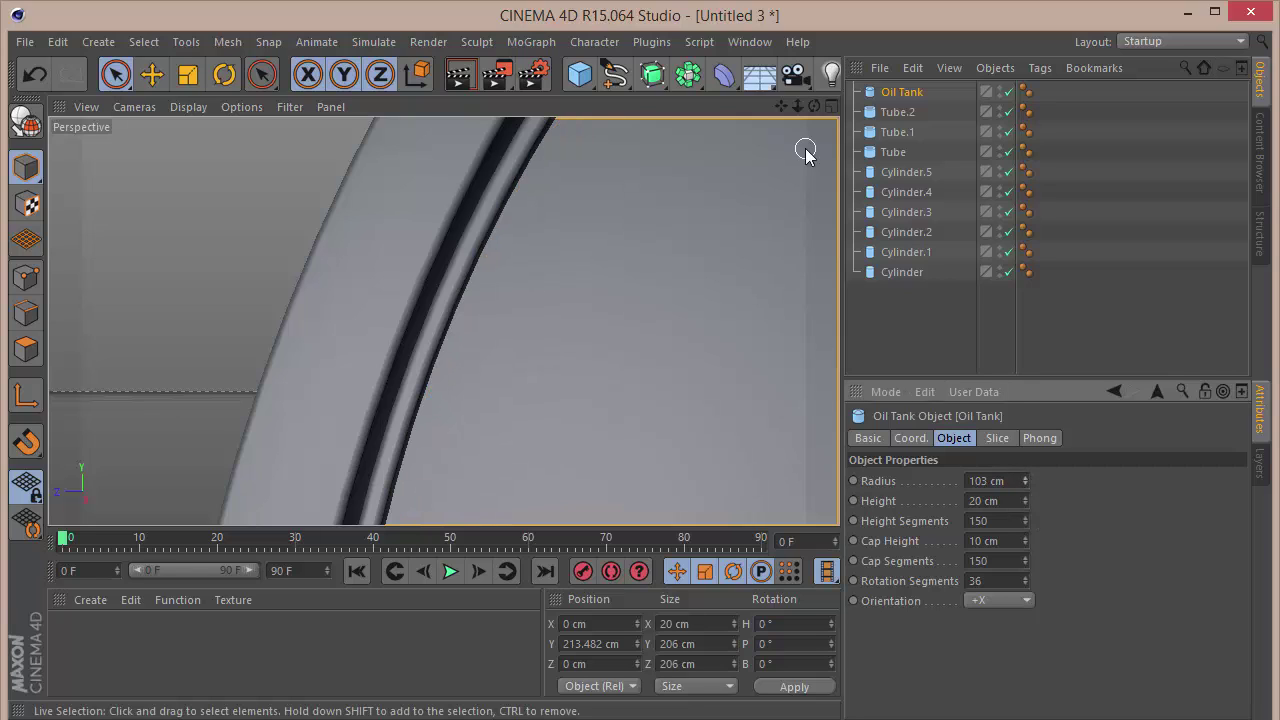
pyautogui.moveTo(814, 108); pyautogui.dragTo(789, 10)
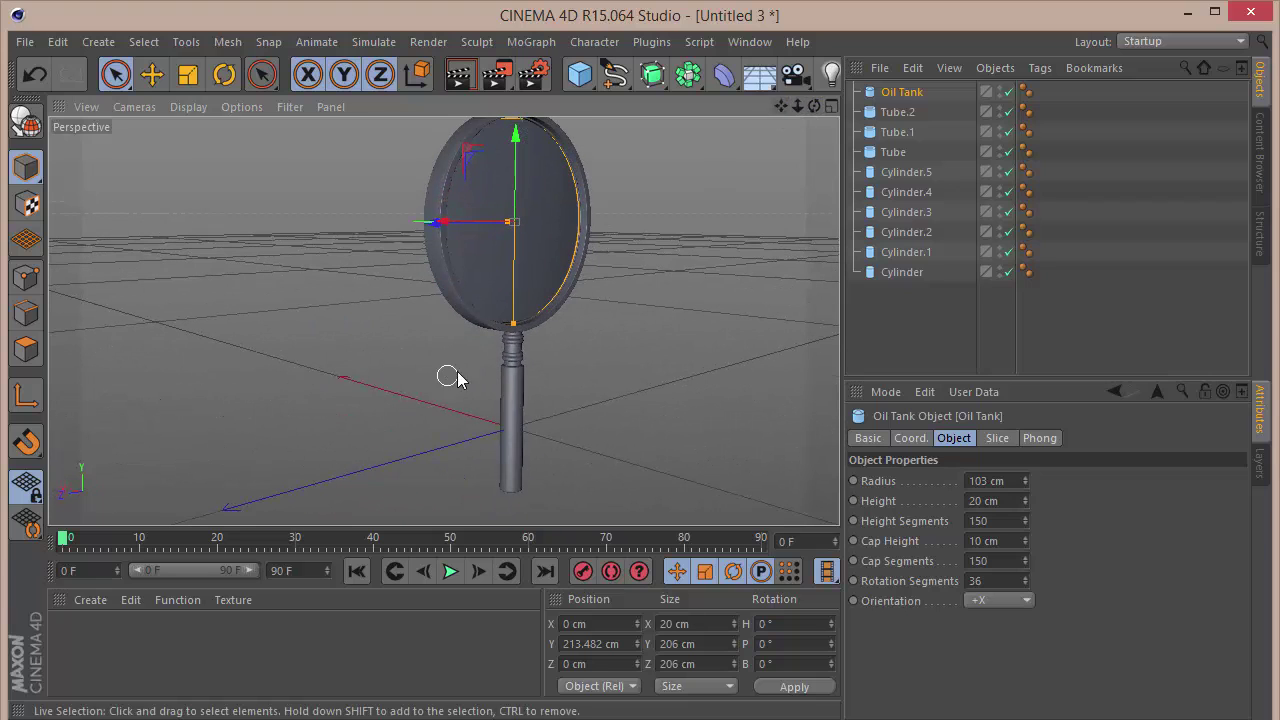
# Create a glass material with Color and Specular disabled, Transparency enabled and refraction set to 1.2
pyautogui.click(894, 303)
pyautogui.doubleClick(83, 665)
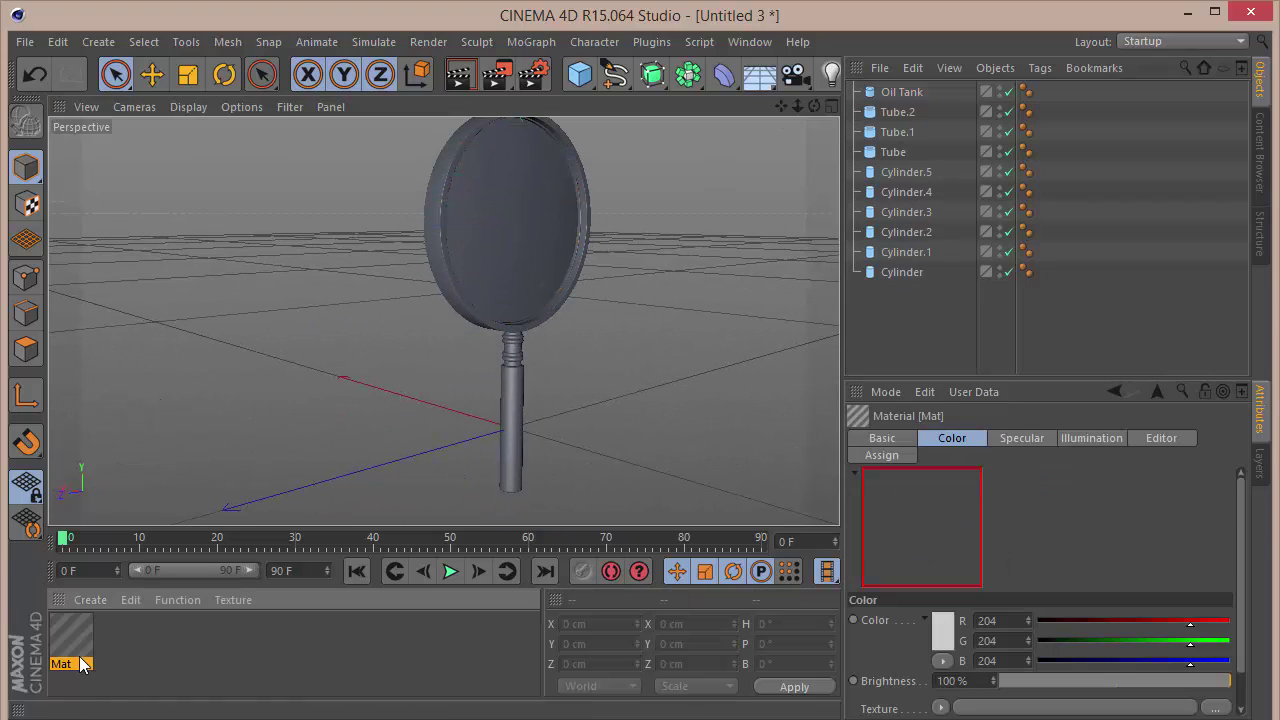
pyautogui.doubleClick(72, 637)
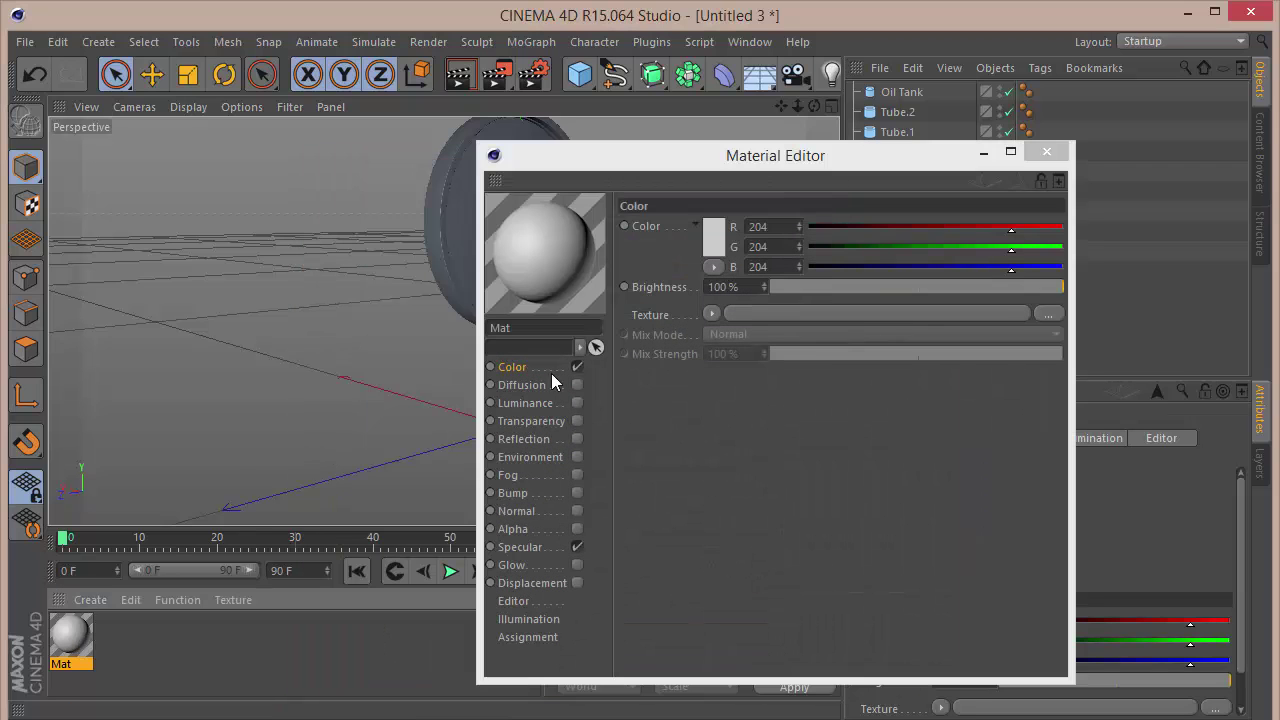
pyautogui.click(577, 367)
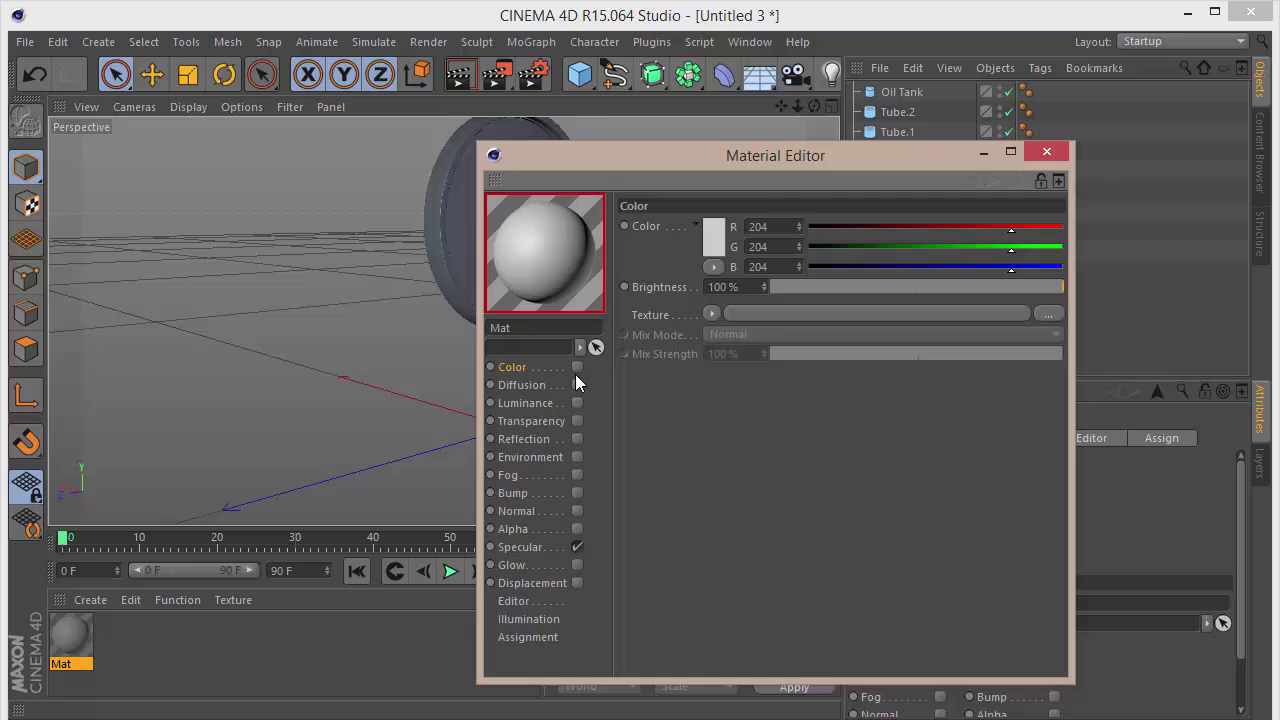
pyautogui.click(577, 546)
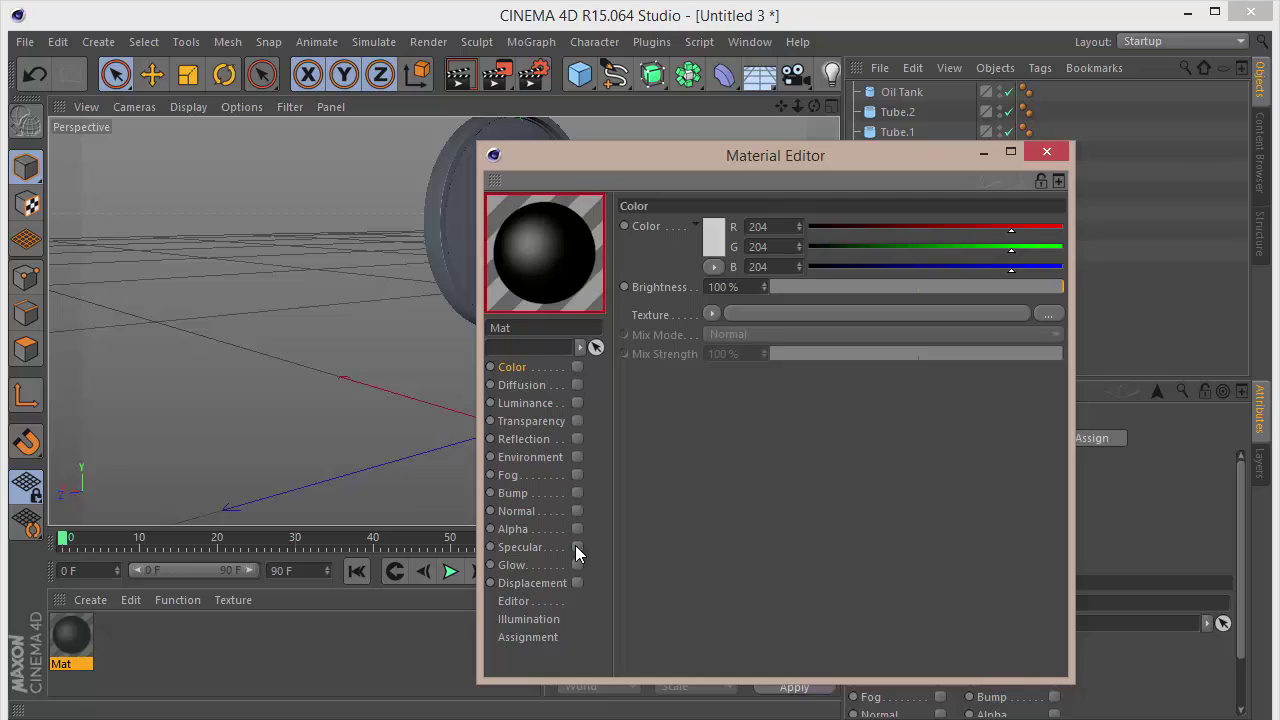
pyautogui.click(577, 420)
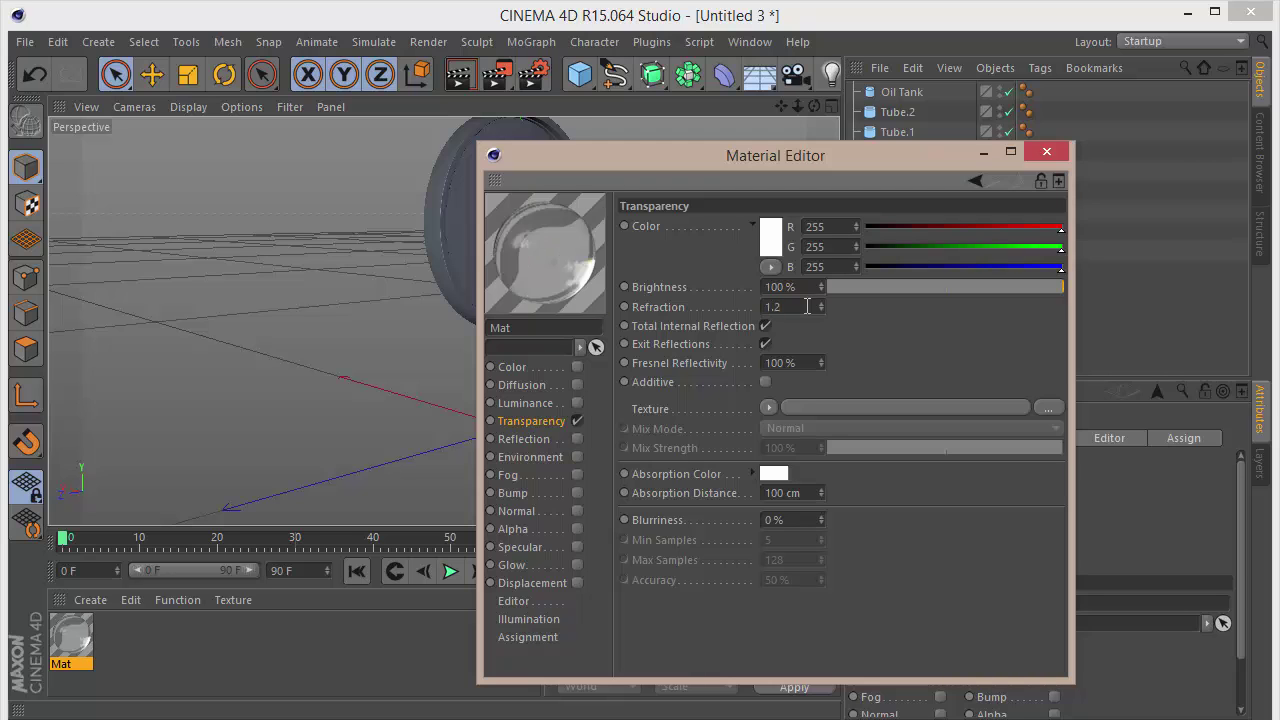
pyautogui.click(1032, 158)
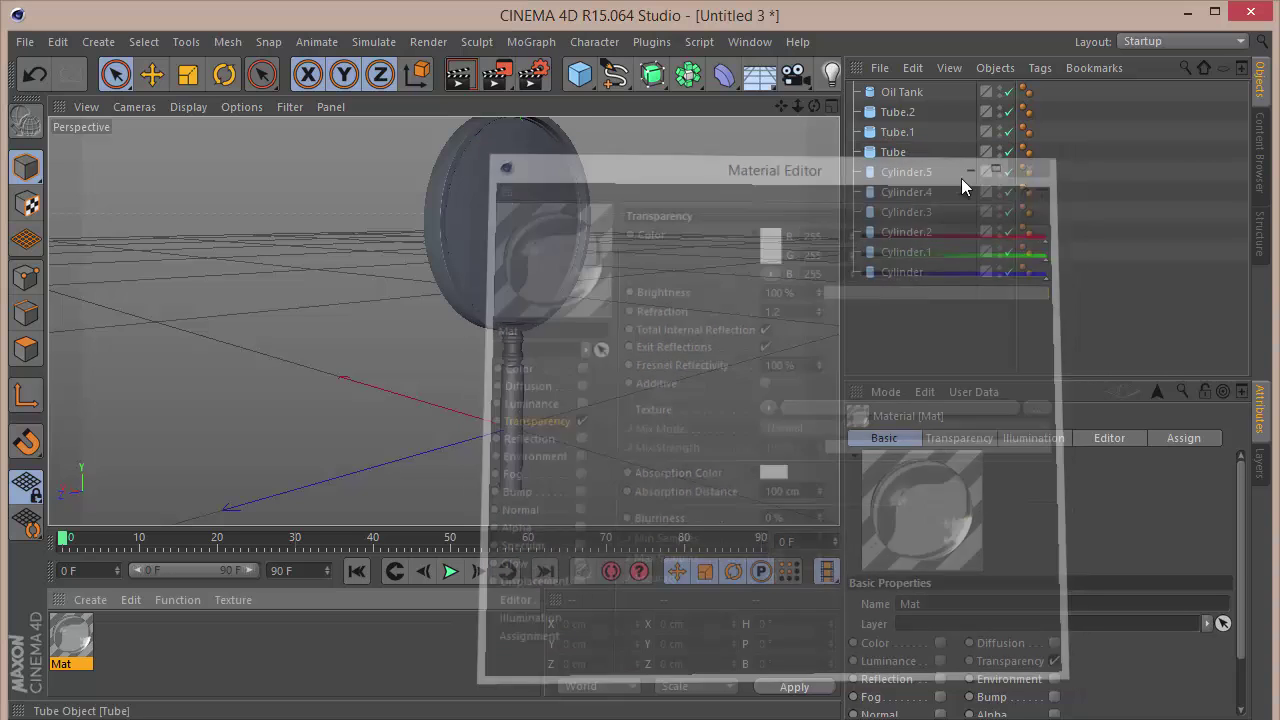
# Apply the glass material to the oil tank lens and check it in the perspective view
pyautogui.moveTo(963, 28); pyautogui.dragTo(915, 89)
pyautogui.moveTo(814, 105); pyautogui.dragTo(442, 320)
pyautogui.moveTo(755, 112); pyautogui.dragTo(486, 423)
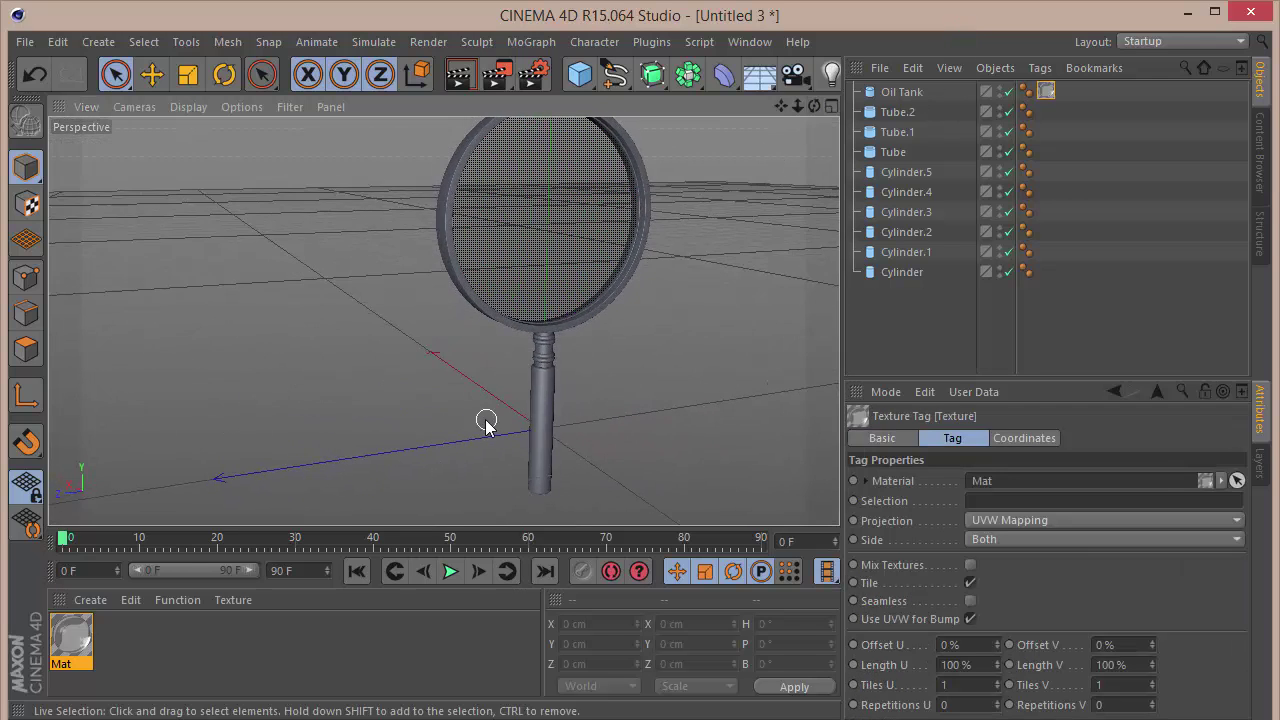
# Create a new material with Color disabled and the specular width set to 10%
pyautogui.doubleClick(184, 659)
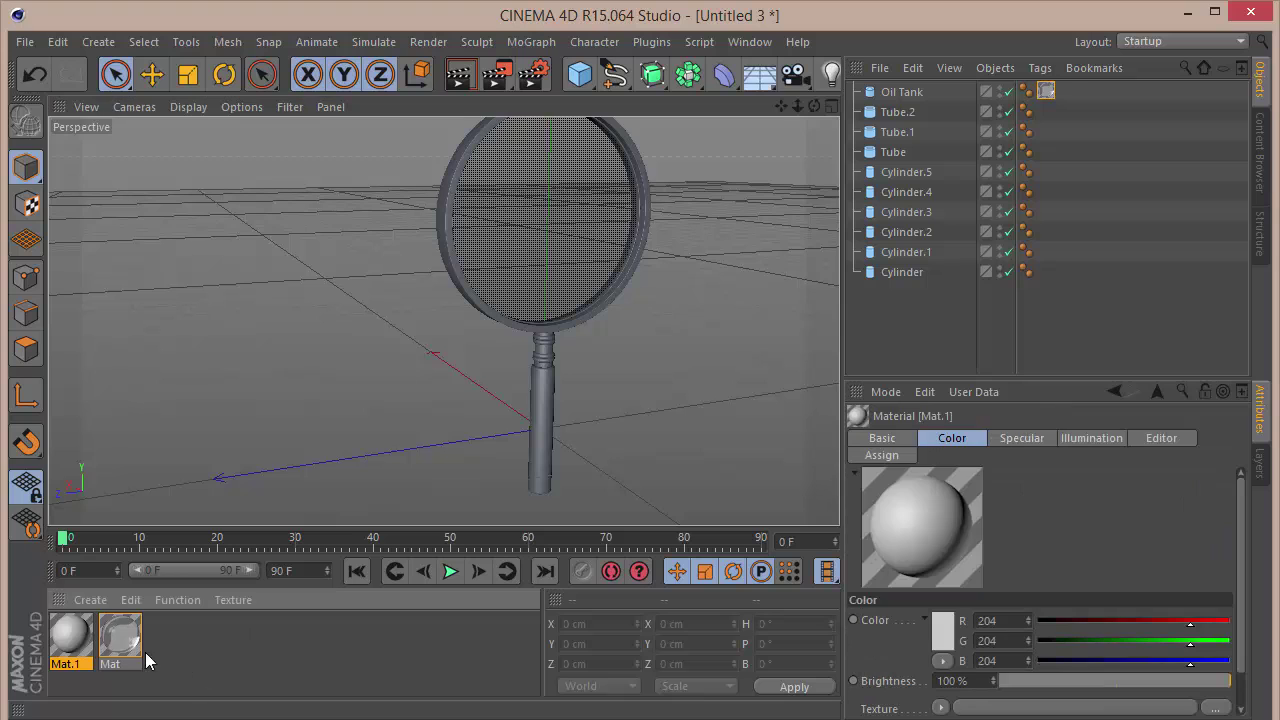
pyautogui.doubleClick(75, 631)
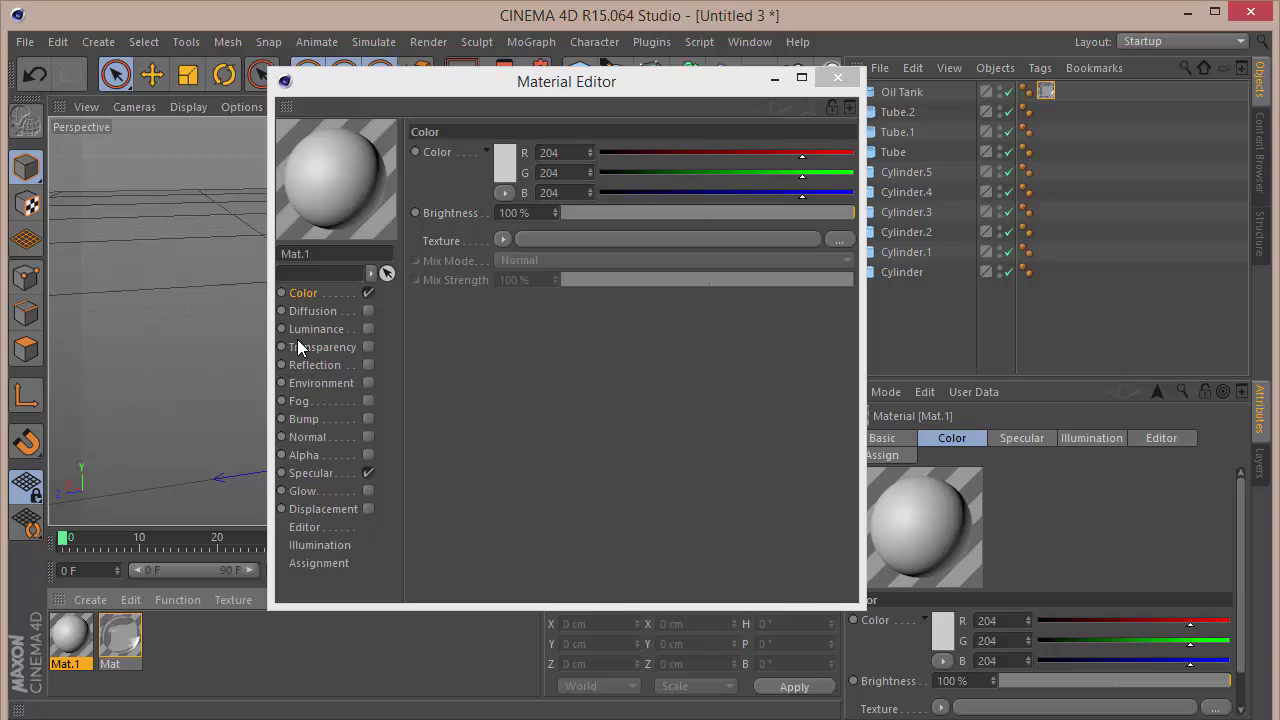
pyautogui.click(369, 292)
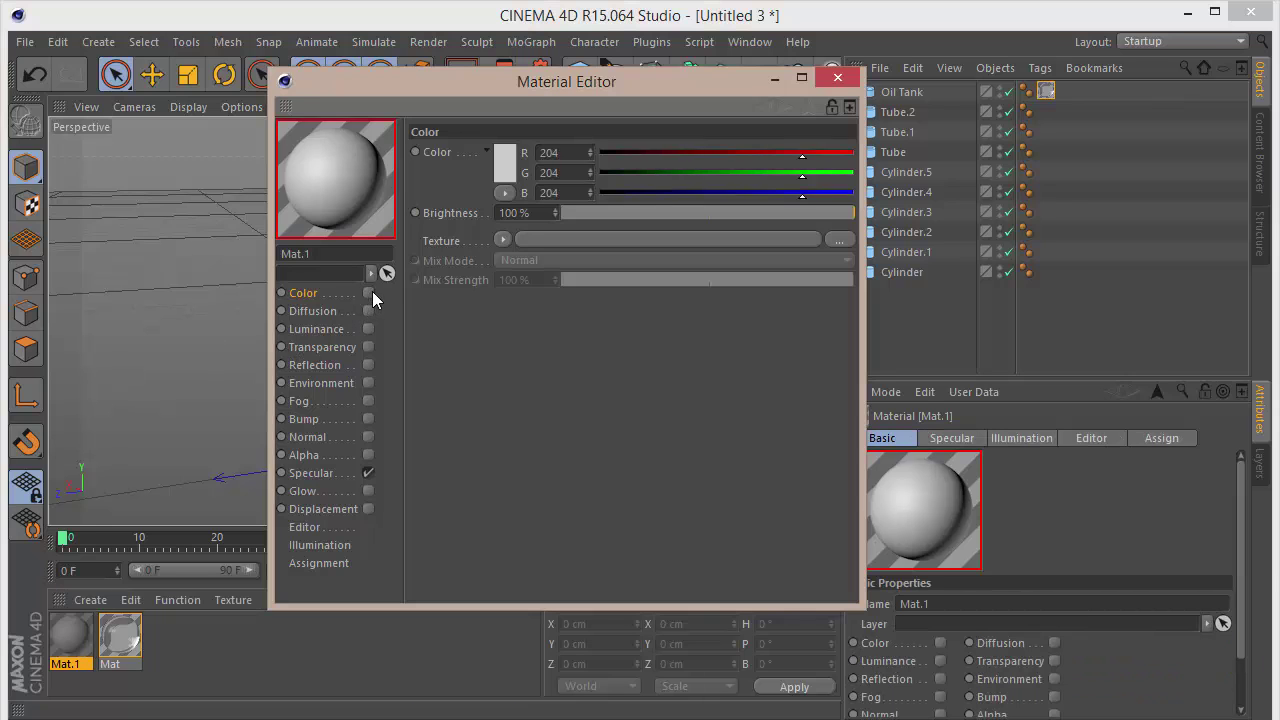
pyautogui.click(320, 474)
pyautogui.write('10')
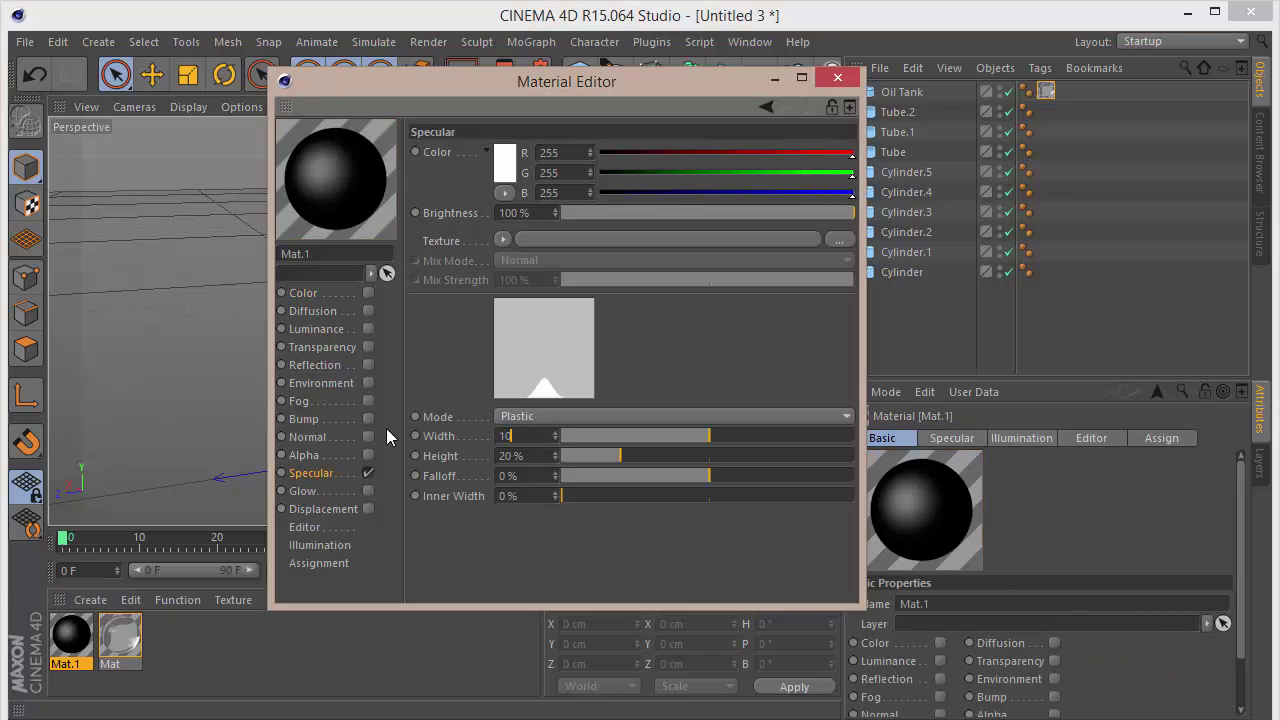
pyautogui.press('Return')
# Enable Reflection on the new material with 10% blurriness and 75% brightness
pyautogui.click(368, 364)
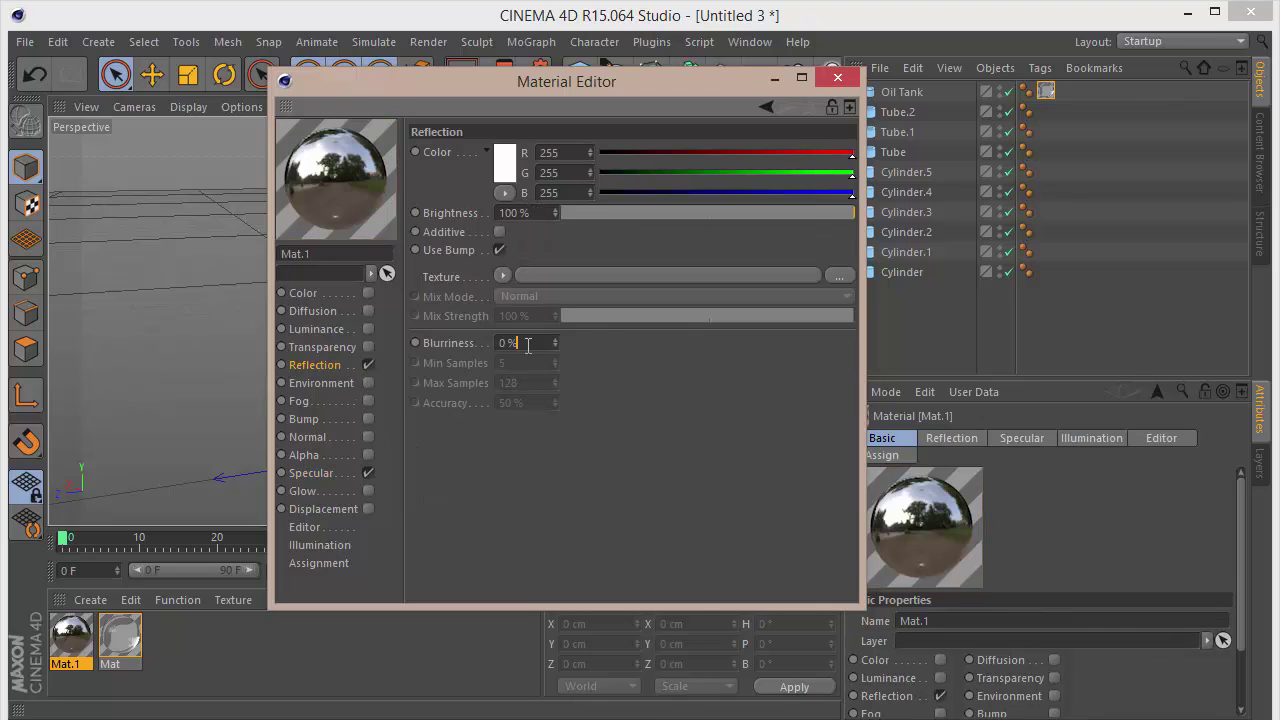
pyautogui.write('10')
pyautogui.press('Return')
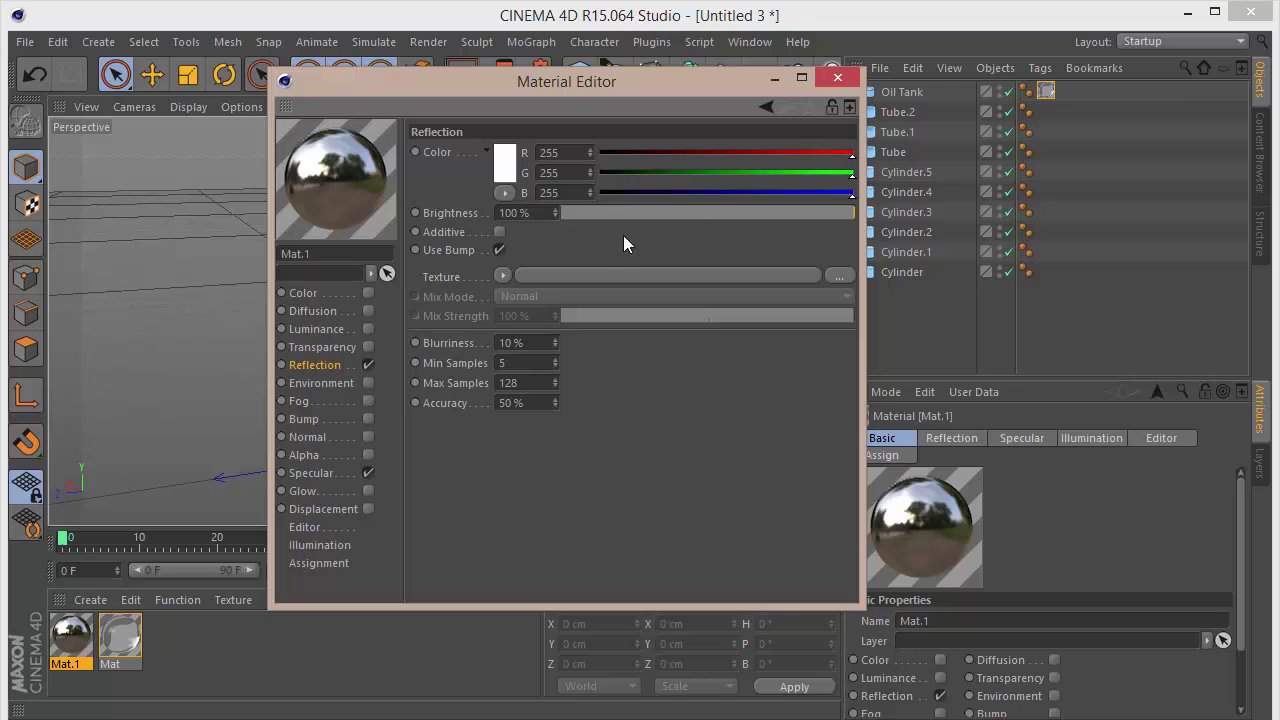
pyautogui.click(545, 212)
pyautogui.hotkey('ctrl', 'a')
pyautogui.write('75')
pyautogui.press('Return')
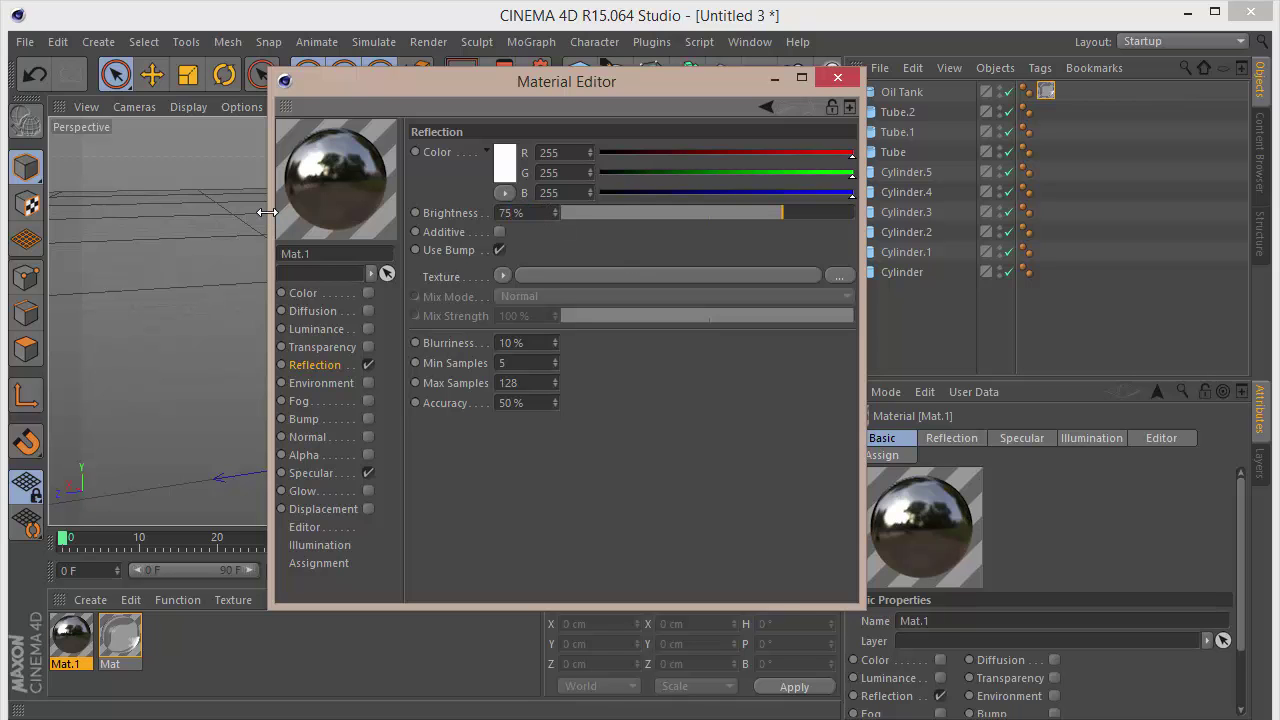
pyautogui.click(837, 77)
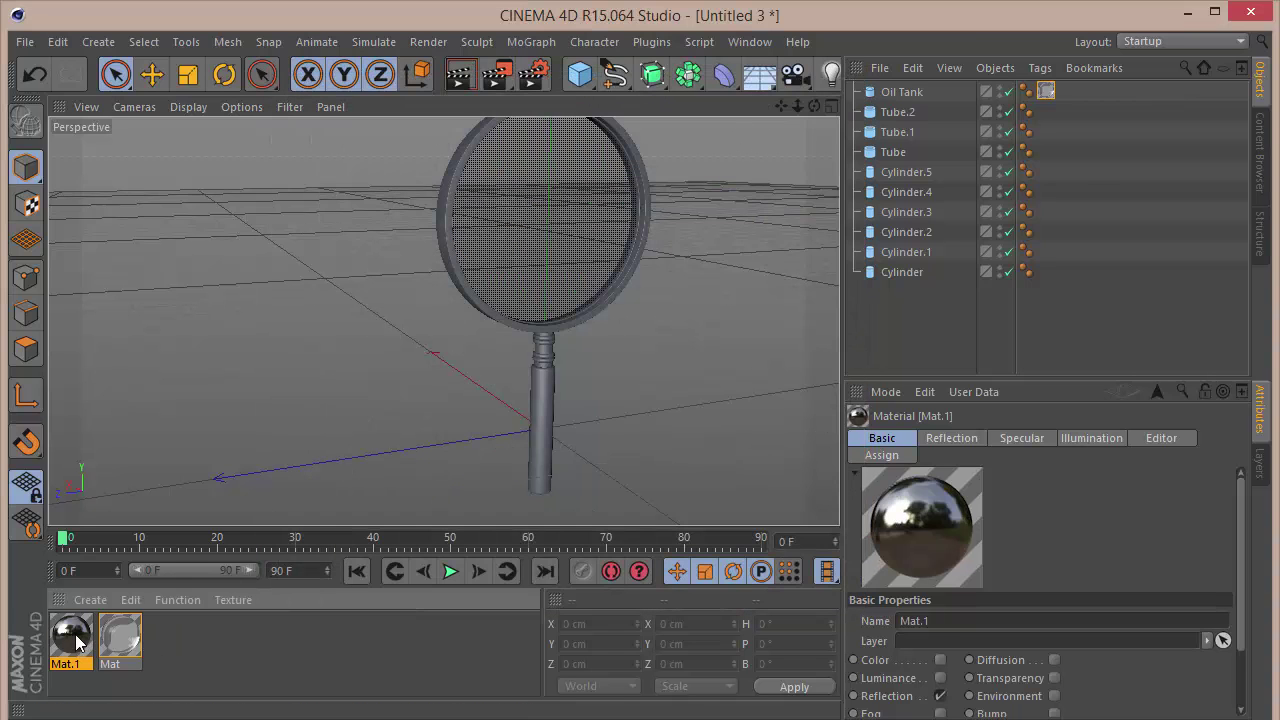
# Remove the reflective material from Tube.2 and group all tubes and cylinders into a null
pyautogui.moveTo(916, 113); pyautogui.dragTo(918, 108)
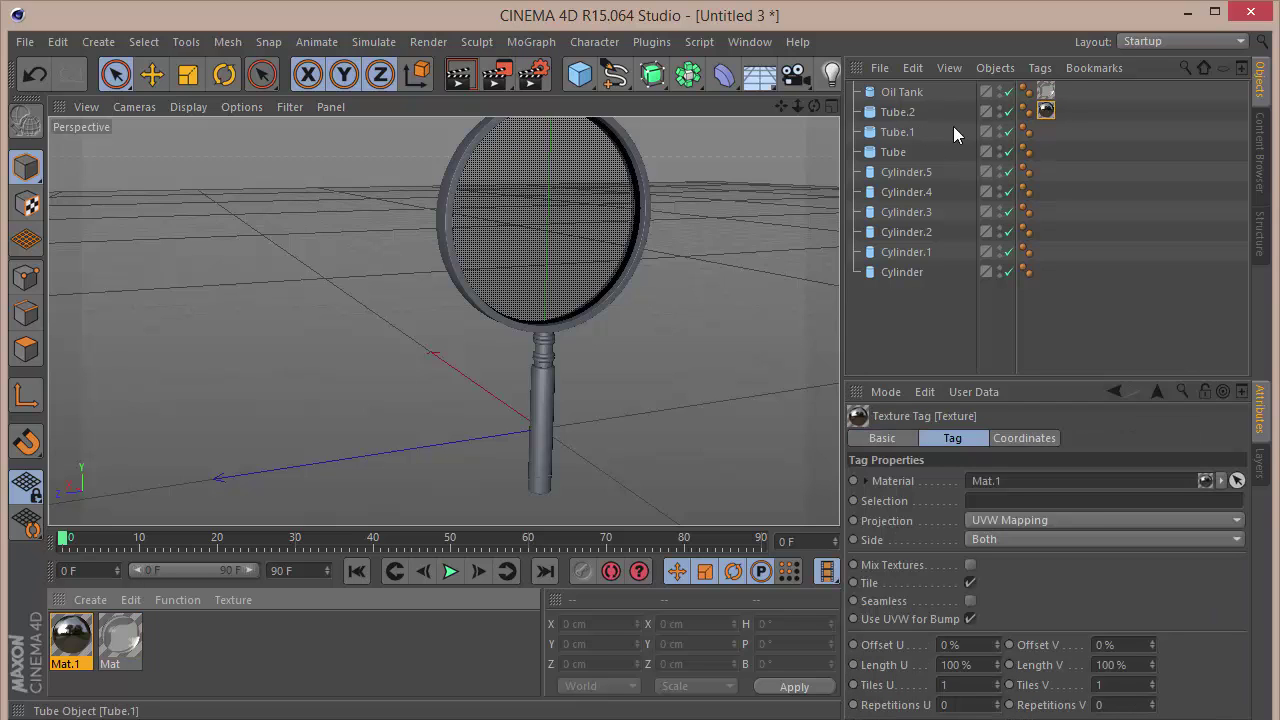
pyautogui.moveTo(943, 298); pyautogui.dragTo(896, 114)
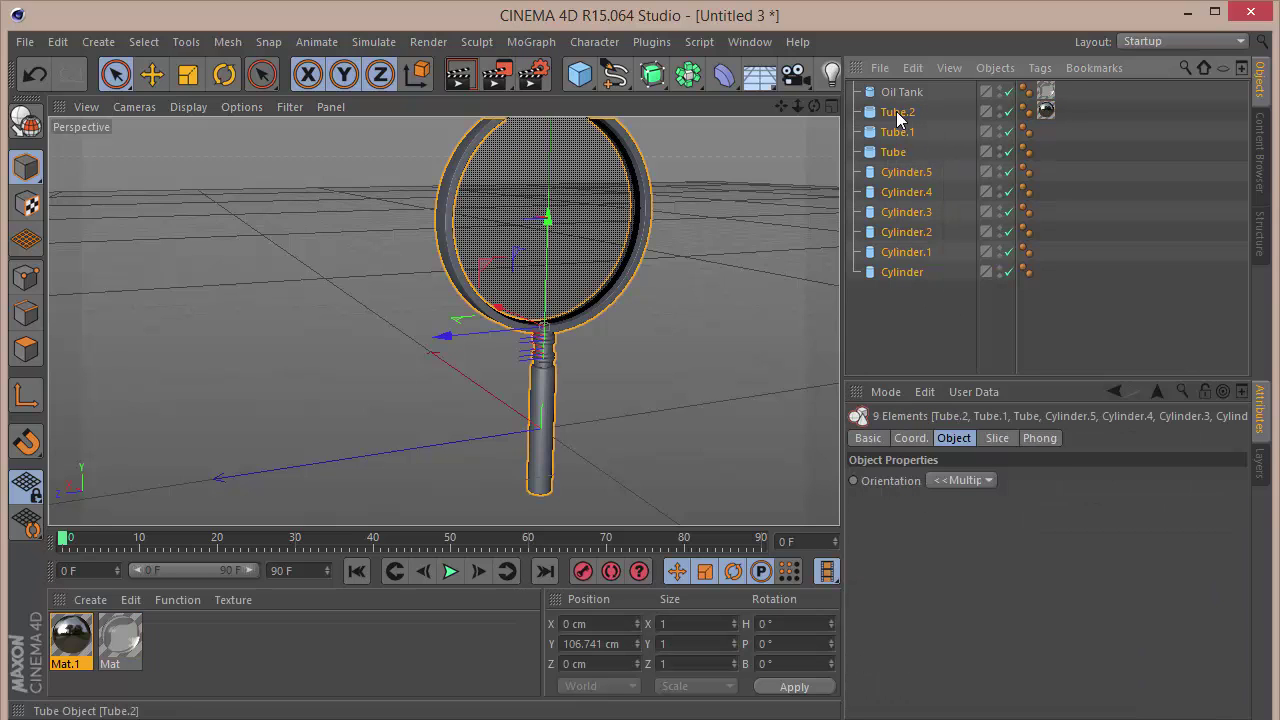
pyautogui.click(1046, 111)
pyautogui.press('Delete')
pyautogui.hotkey('alt', 'g')
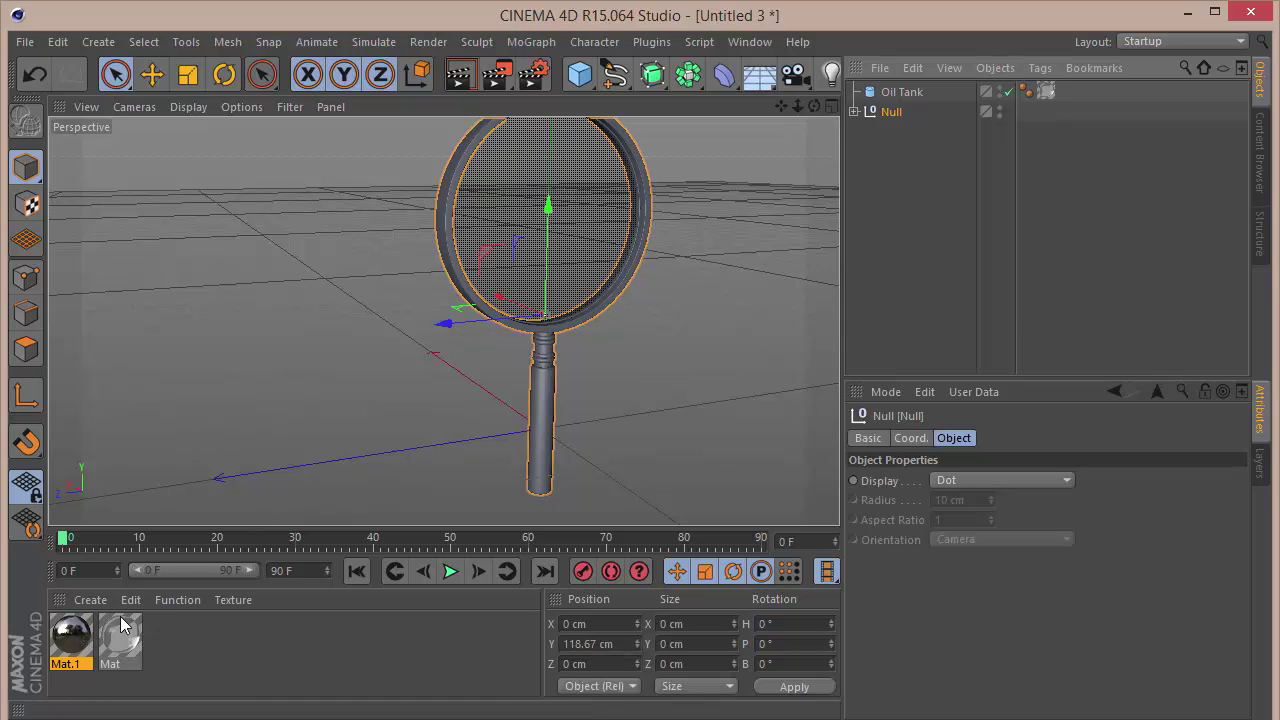
# Apply the reflective material to the null and view the whole magnifying glass at a lower angle
pyautogui.moveTo(70, 640); pyautogui.dragTo(902, 181)
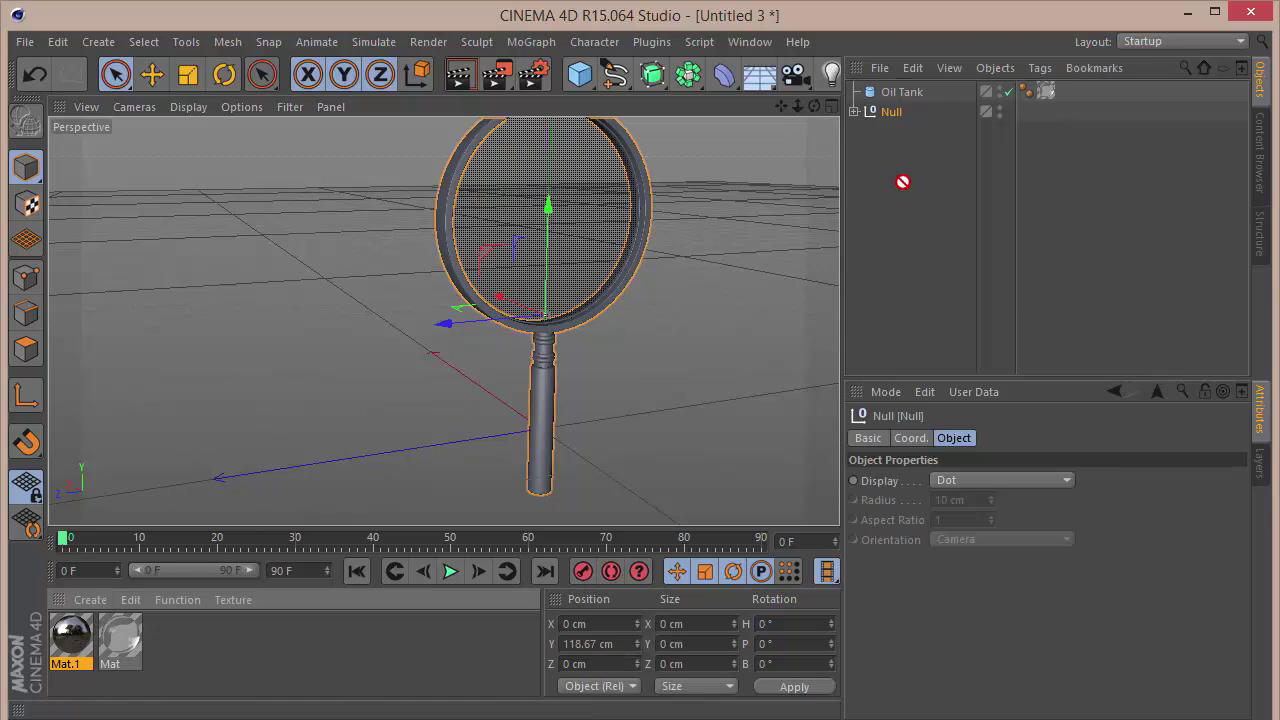
pyautogui.moveTo(905, 110); pyautogui.dragTo(903, 113)
pyautogui.click(857, 213)
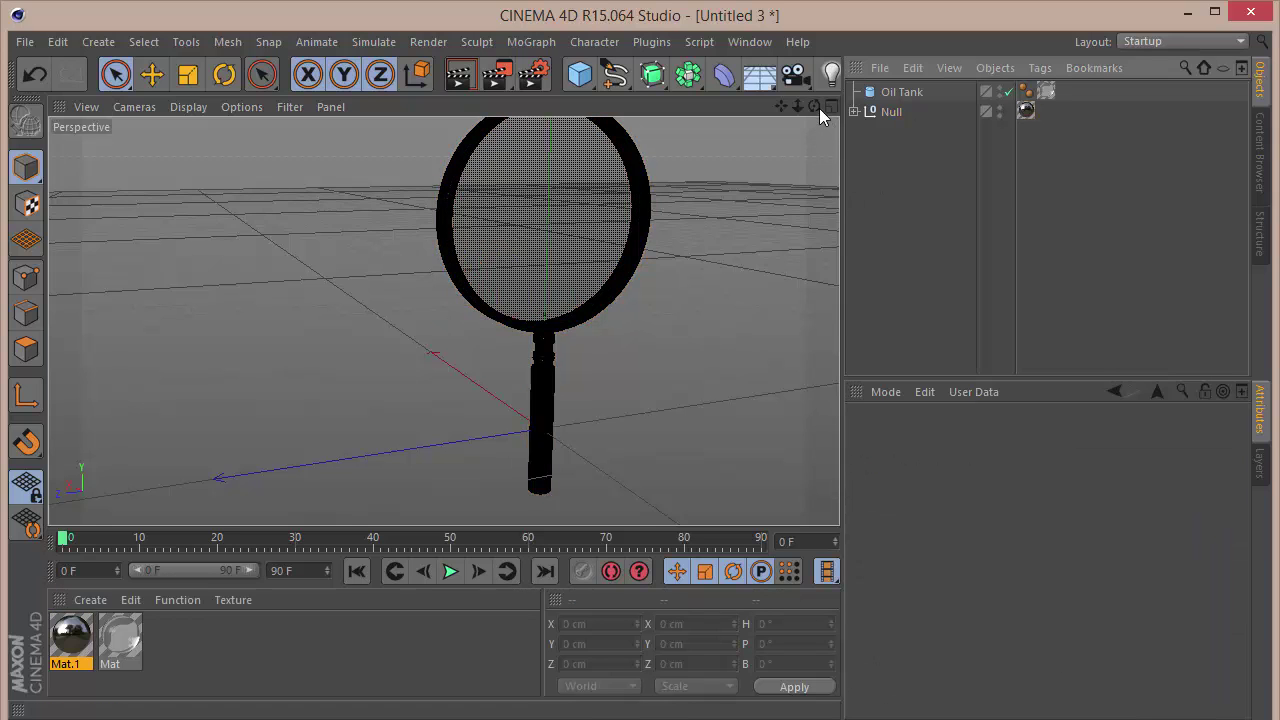
pyautogui.moveTo(815, 106); pyautogui.dragTo(840, 90)
pyautogui.moveTo(443, 320); pyautogui.dragTo(443, 320)
# Place the oil tank inside the null and transfer the null's material tag to every tube and cylinder individually
pyautogui.click(901, 112)
pyautogui.moveTo(900, 92); pyautogui.dragTo(897, 116)
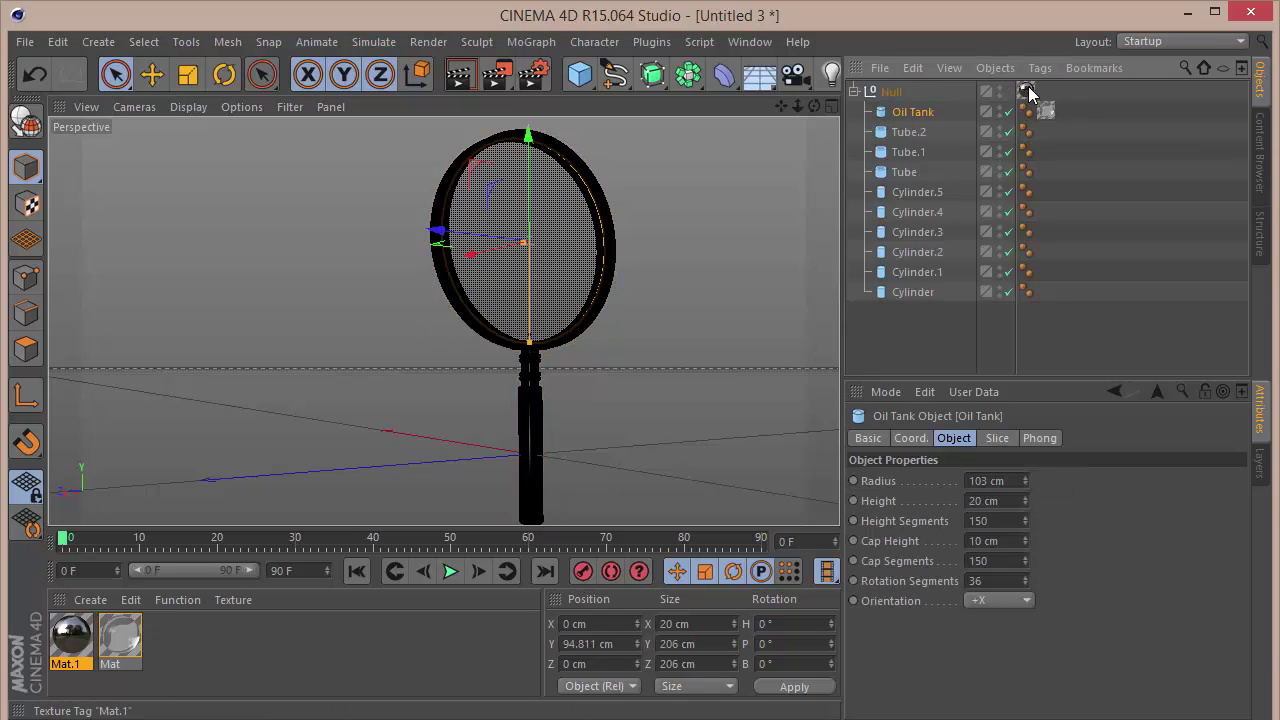
pyautogui.moveTo(1030, 92); pyautogui.dragTo(1050, 292)
pyautogui.keyDown('ctrl'); pyautogui.moveTo(1053, 197); pyautogui.dragTo(1046, 152); pyautogui.keyUp('ctrl')
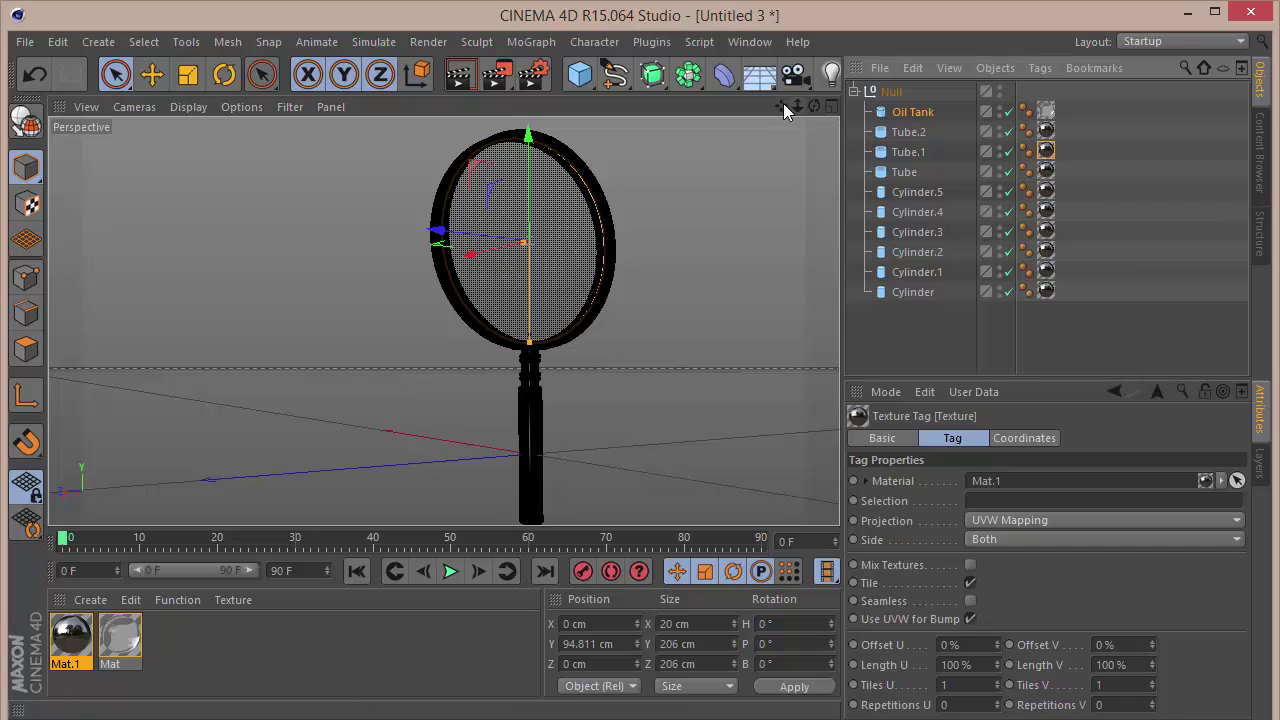
# Tilt the whole magnifying glass group by a bank rotation of about 59°
pyautogui.click(865, 94)
pyautogui.press('r')
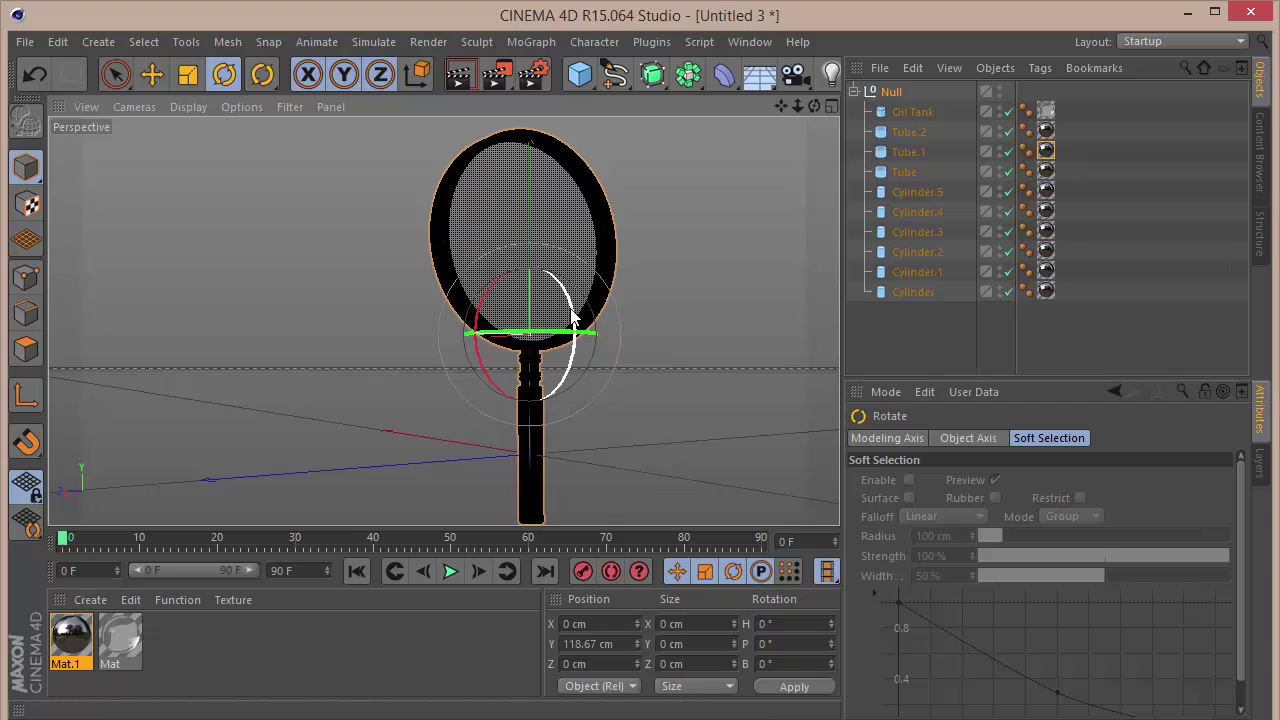
pyautogui.moveTo(563, 300); pyautogui.dragTo(545, 249)
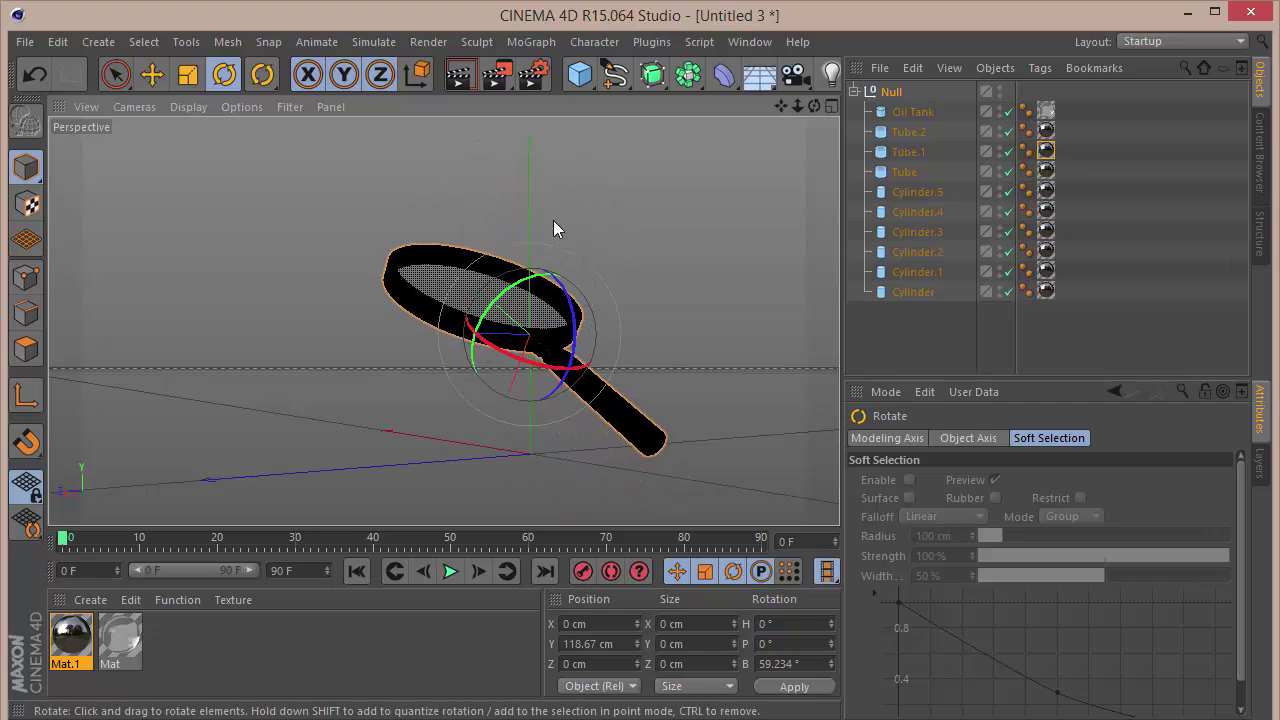
# Add a cube and reshape it into a long bar of about 52 × 59 × 579 cm
pyautogui.click(579, 74)
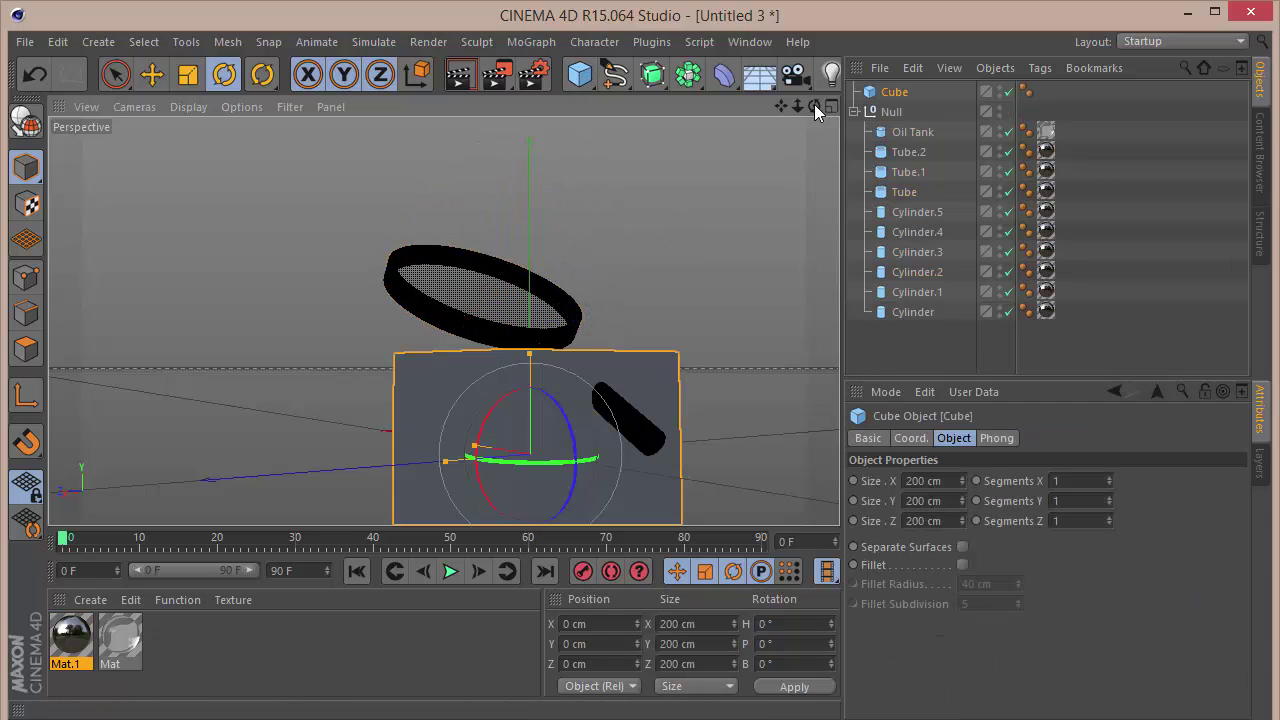
pyautogui.moveTo(814, 104); pyautogui.dragTo(751, 366)
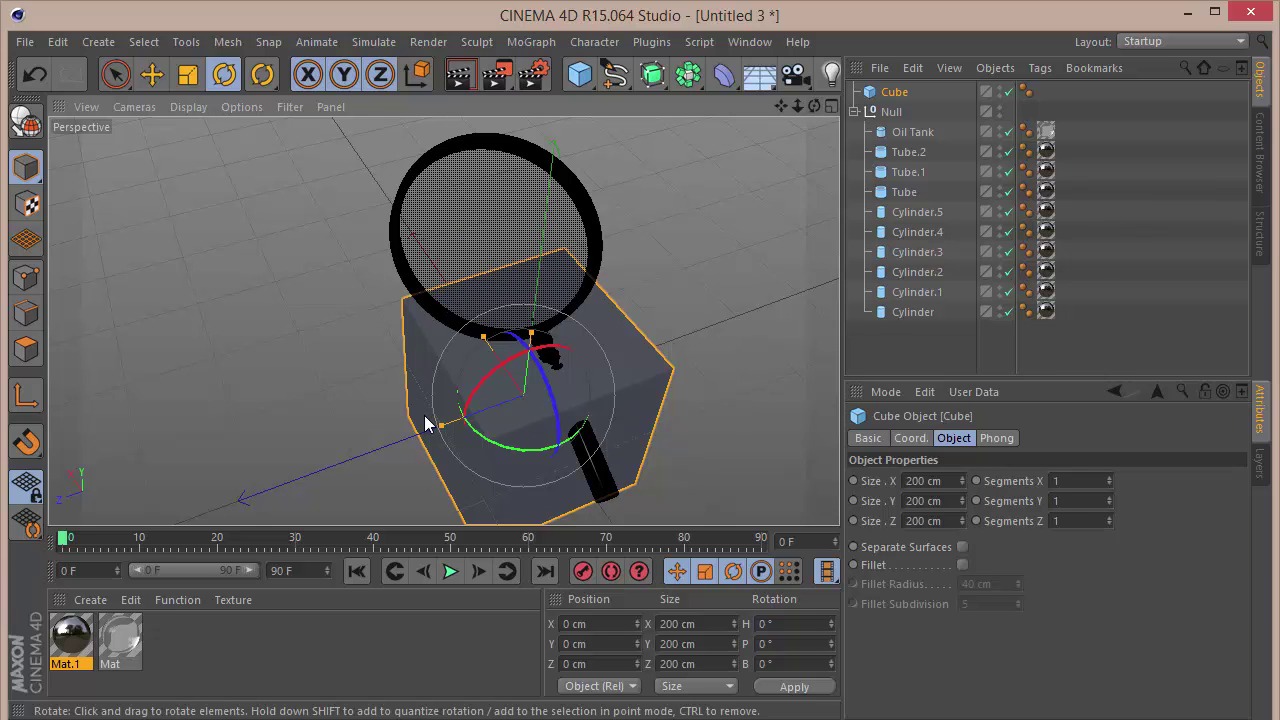
pyautogui.moveTo(442, 427); pyautogui.dragTo(471, 420)
pyautogui.moveTo(500, 338); pyautogui.dragTo(515, 379)
pyautogui.moveTo(530, 334); pyautogui.dragTo(525, 368)
pyautogui.moveTo(466, 423); pyautogui.dragTo(277, 515)
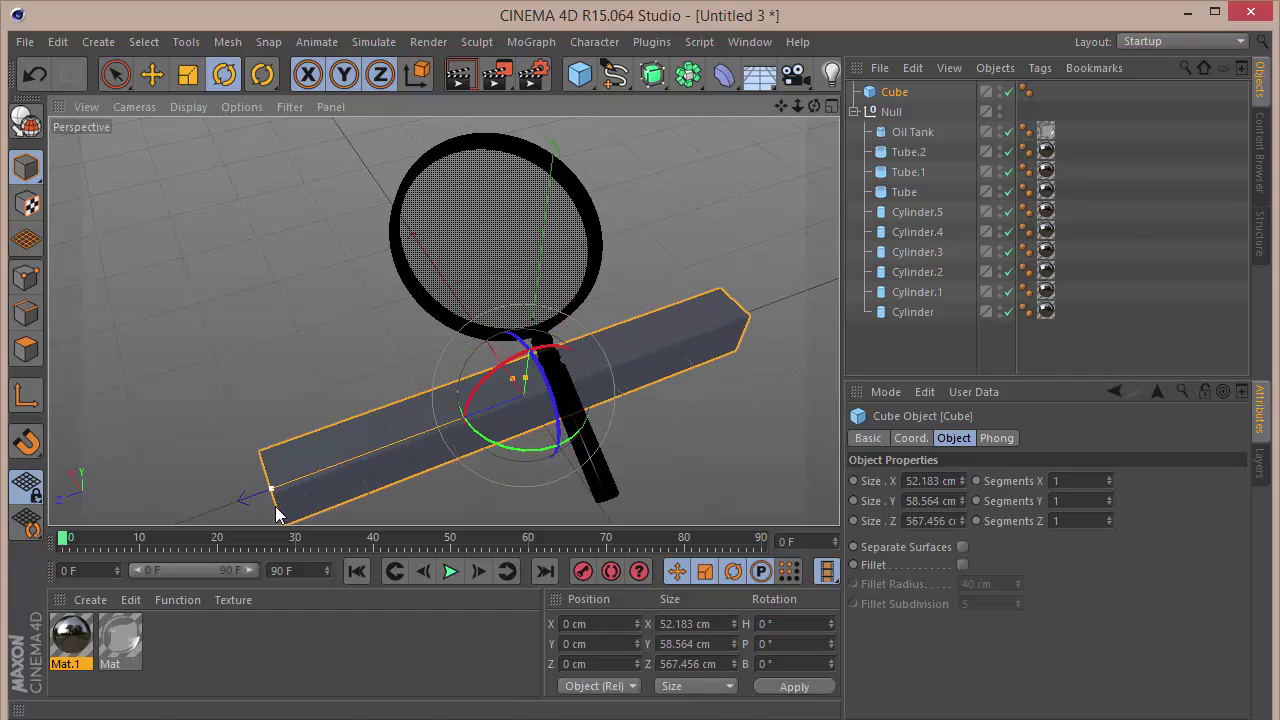
# Move the bar behind the lens to about X 193 cm and Z -25 cm
pyautogui.press('space')
pyautogui.moveTo(488, 358); pyautogui.dragTo(414, 225)
pyautogui.moveTo(352, 318); pyautogui.dragTo(370, 314)
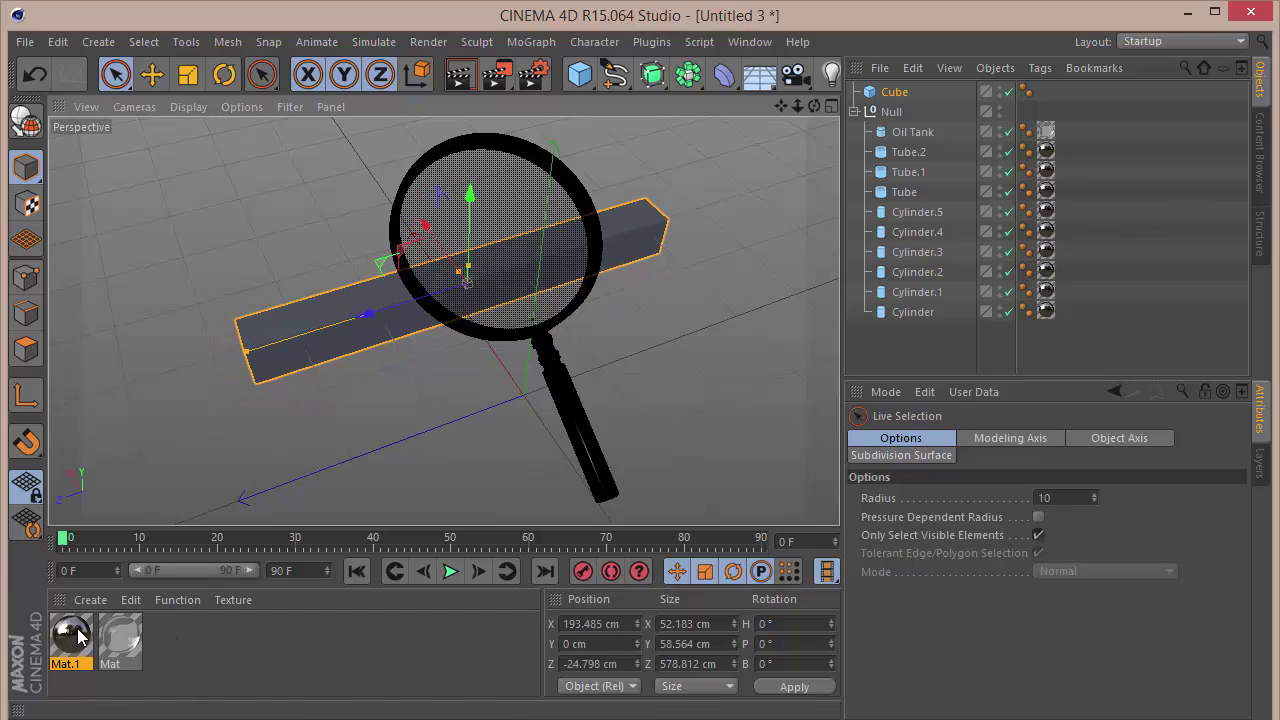
# Create a red material with RGB color 192, 90, 90 and apply it to the bar
pyautogui.click(127, 631)
pyautogui.doubleClick(161, 634)
pyautogui.doubleClick(70, 637)
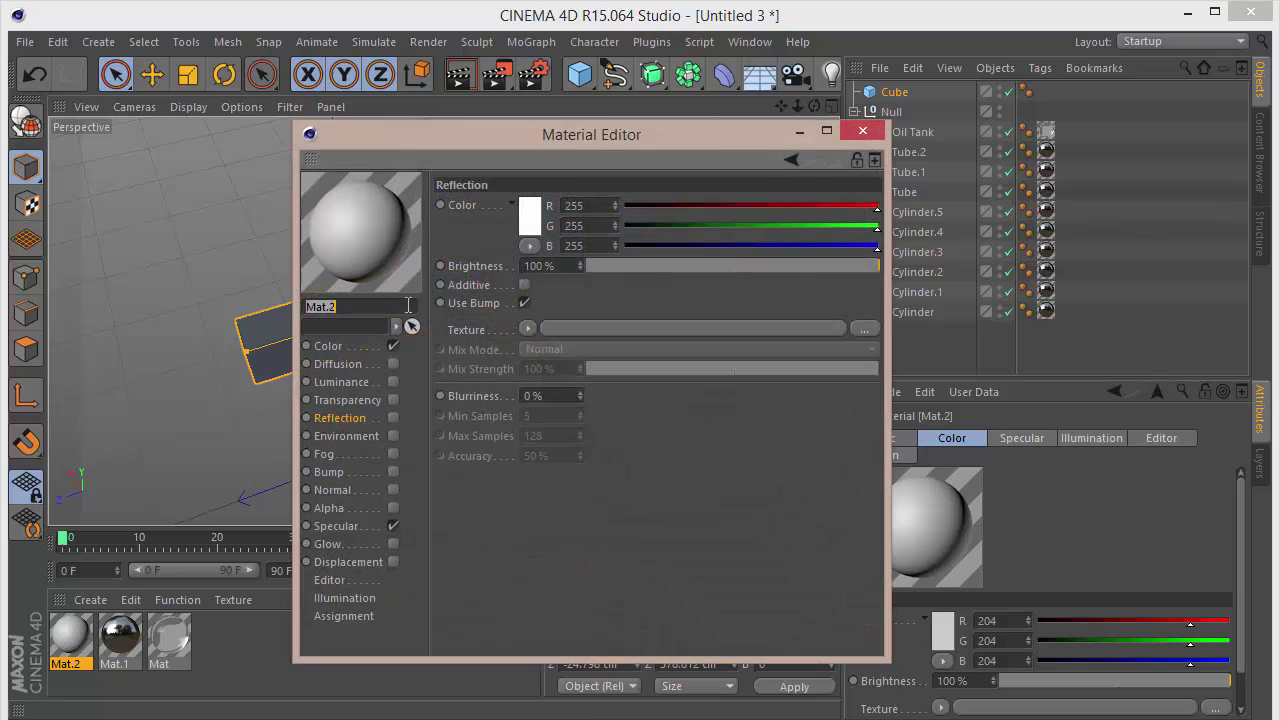
pyautogui.click(356, 345)
pyautogui.click(532, 209)
pyautogui.moveTo(535, 206); pyautogui.dragTo(489, 167)
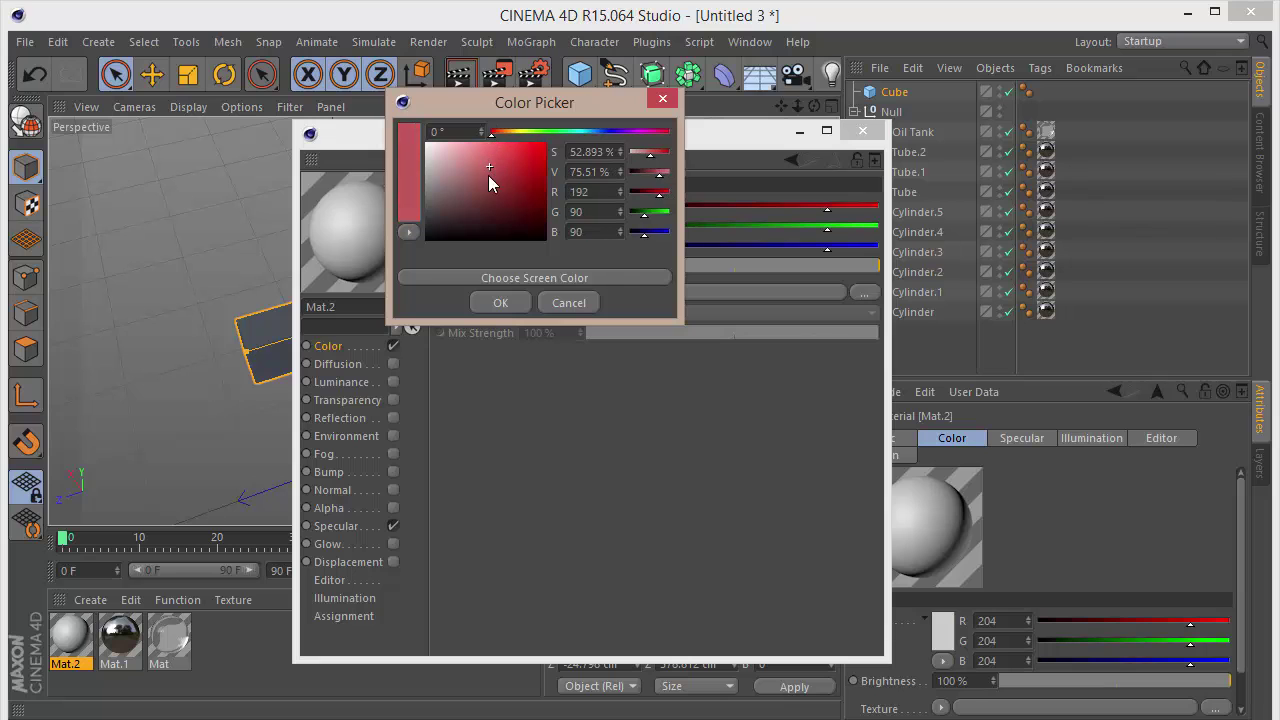
pyautogui.click(501, 304)
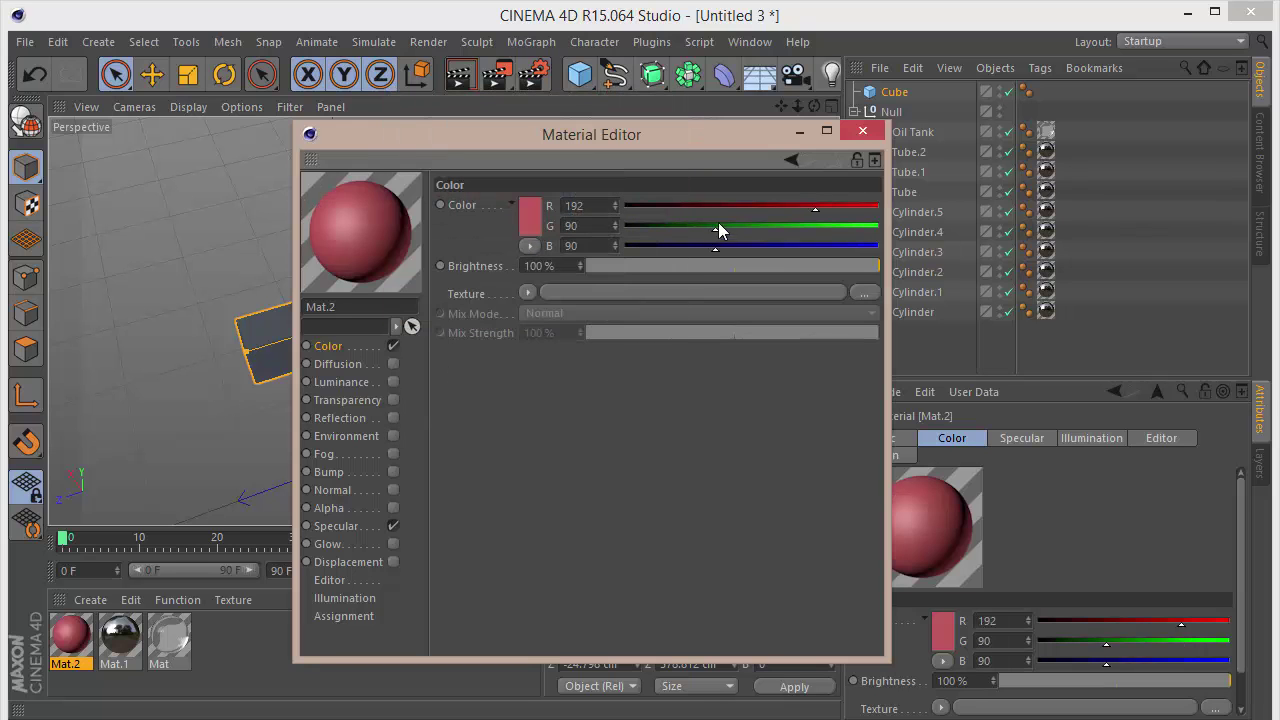
pyautogui.click(860, 132)
pyautogui.moveTo(80, 640); pyautogui.dragTo(318, 330)
# Add the Ambient Occlusion effect to the render settings
pyautogui.click(538, 78)
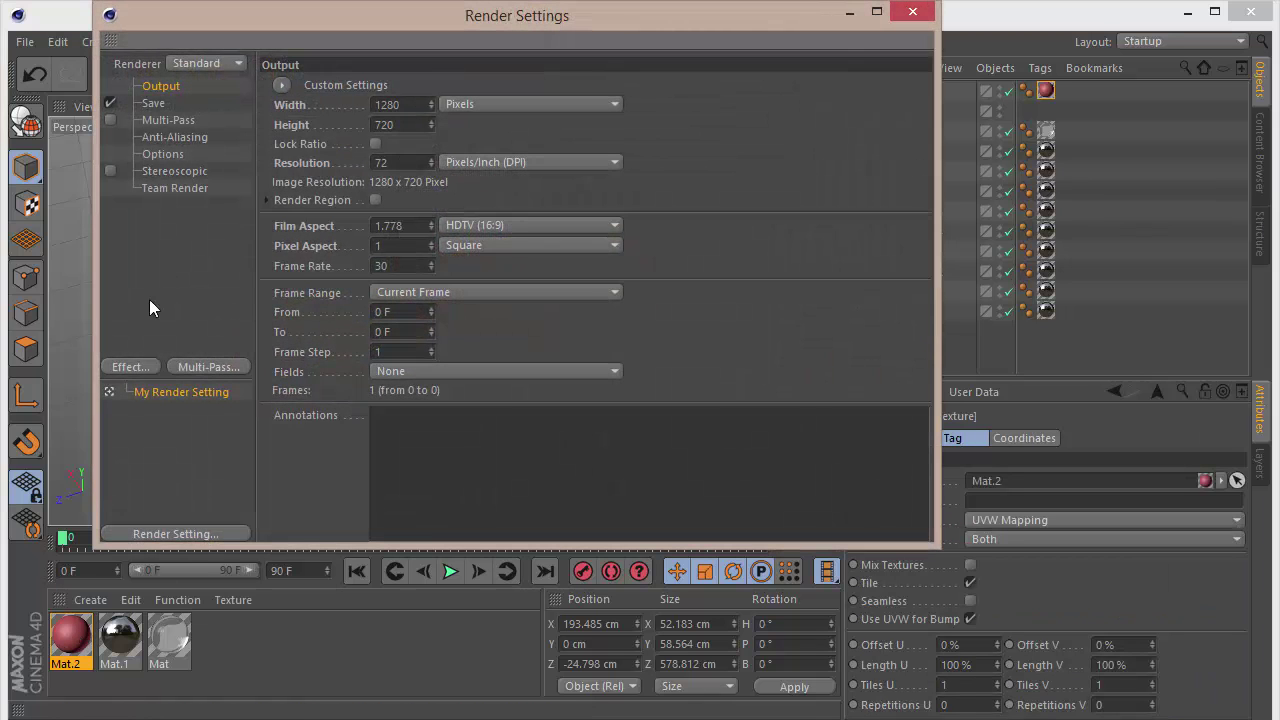
pyautogui.click(131, 367)
pyautogui.click(238, 273)
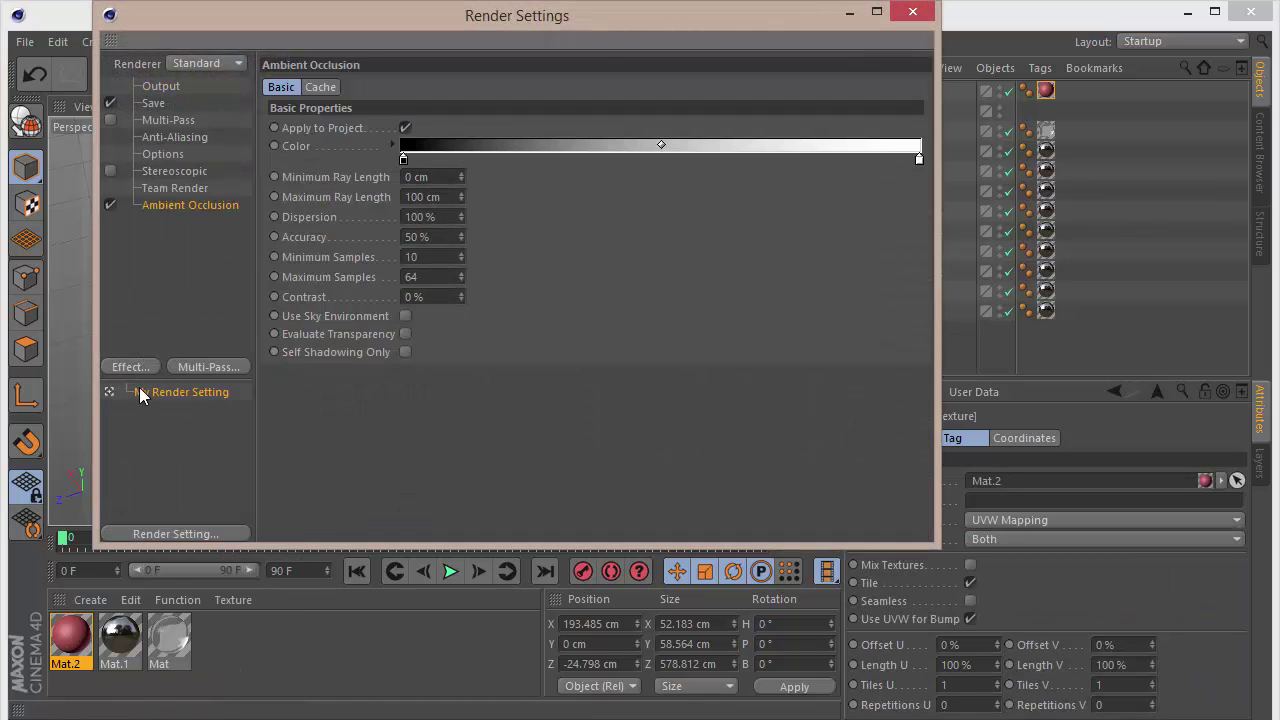
# Add Global Illumination with Low irradiance cache record density and leave the effect switched off
pyautogui.click(148, 366)
pyautogui.click(228, 412)
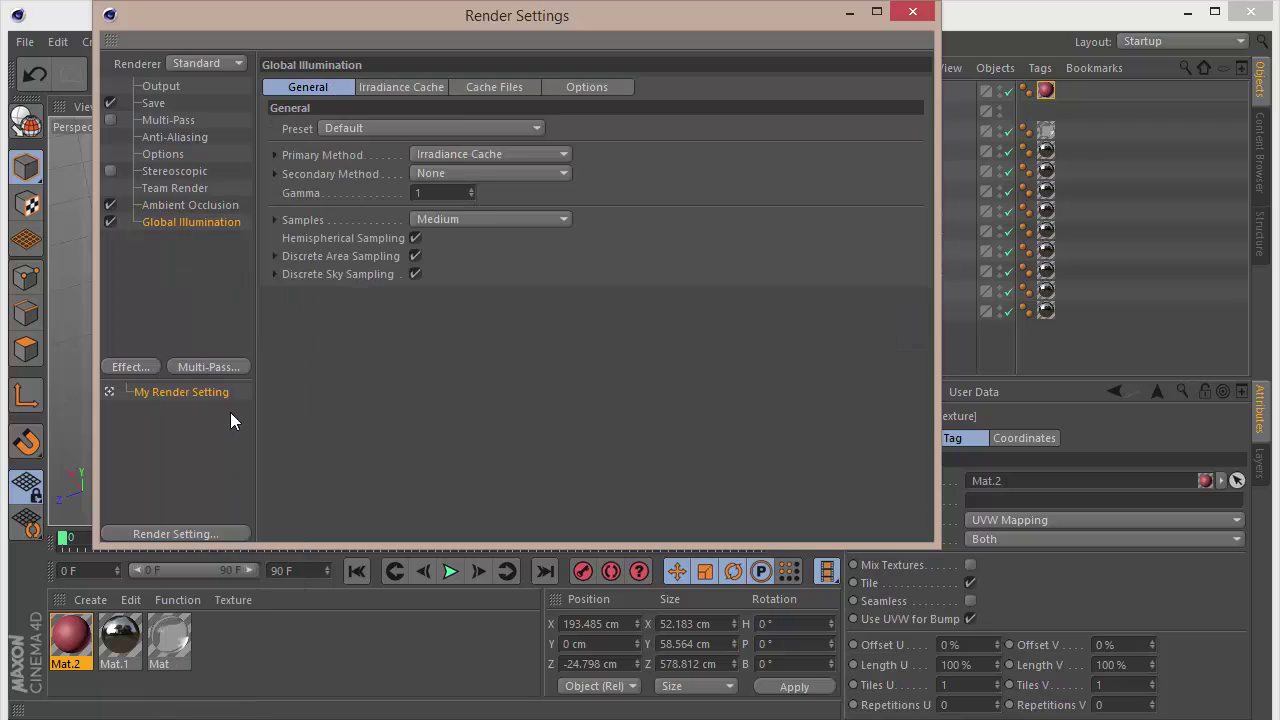
pyautogui.click(464, 224)
pyautogui.click(465, 282)
pyautogui.click(420, 88)
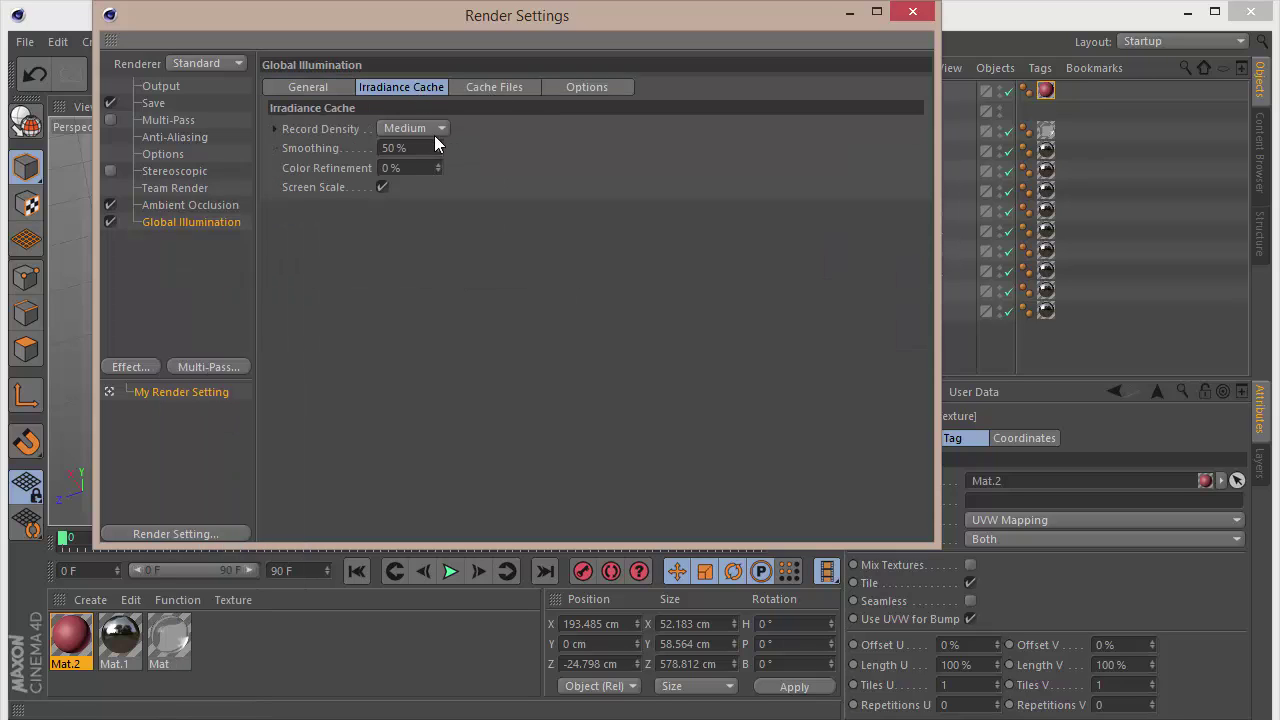
pyautogui.click(433, 128)
pyautogui.click(416, 189)
pyautogui.click(110, 222)
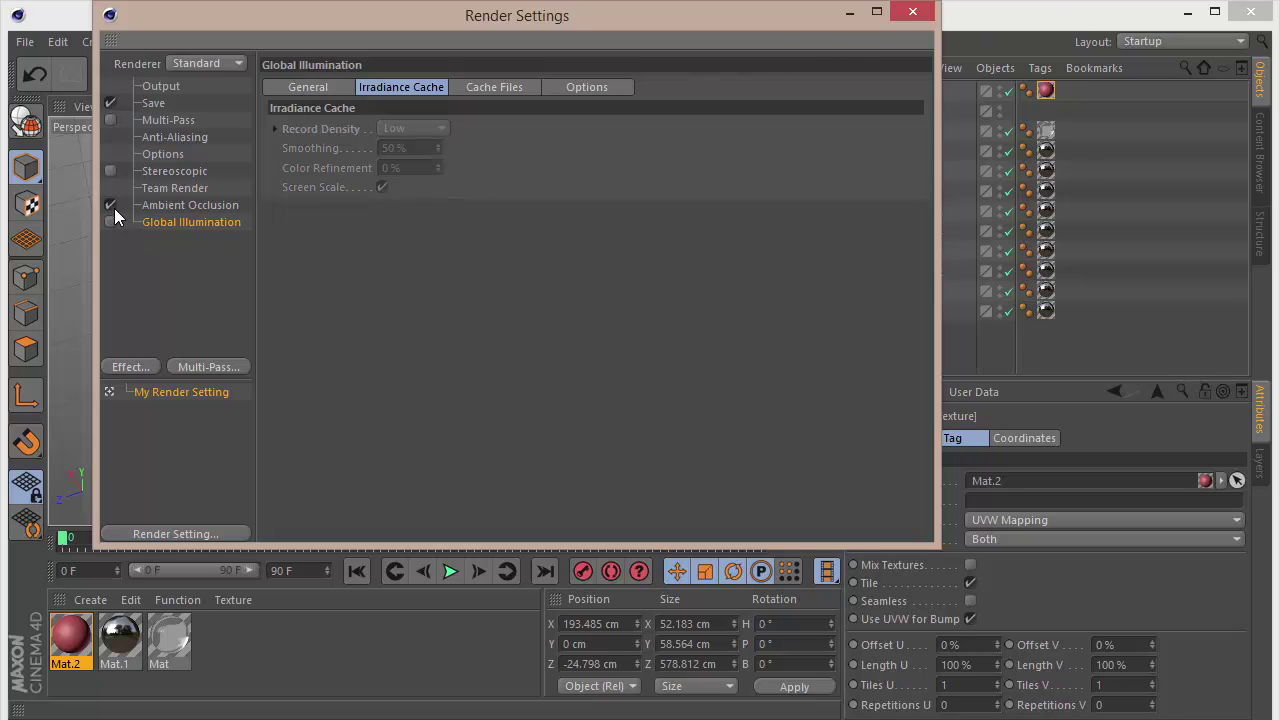
pyautogui.click(905, 14)
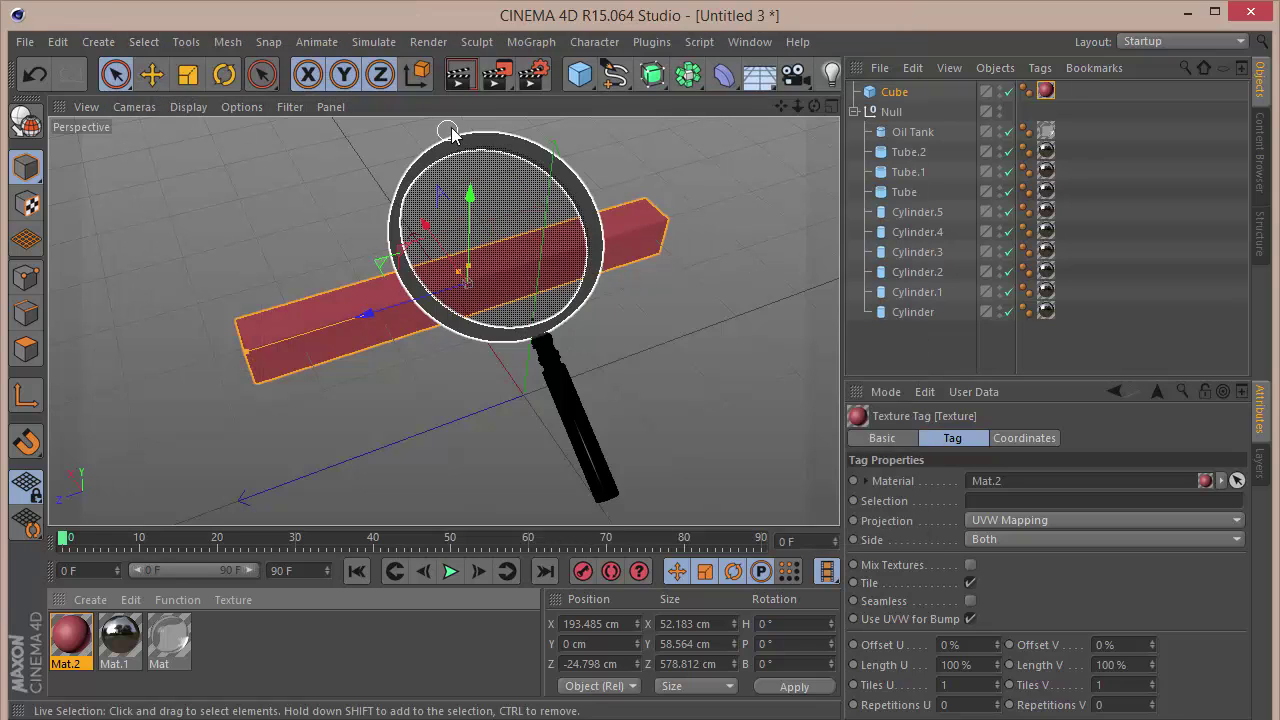
# Render the perspective view to check how the bar looks through the glass lens
pyautogui.click(459, 73)
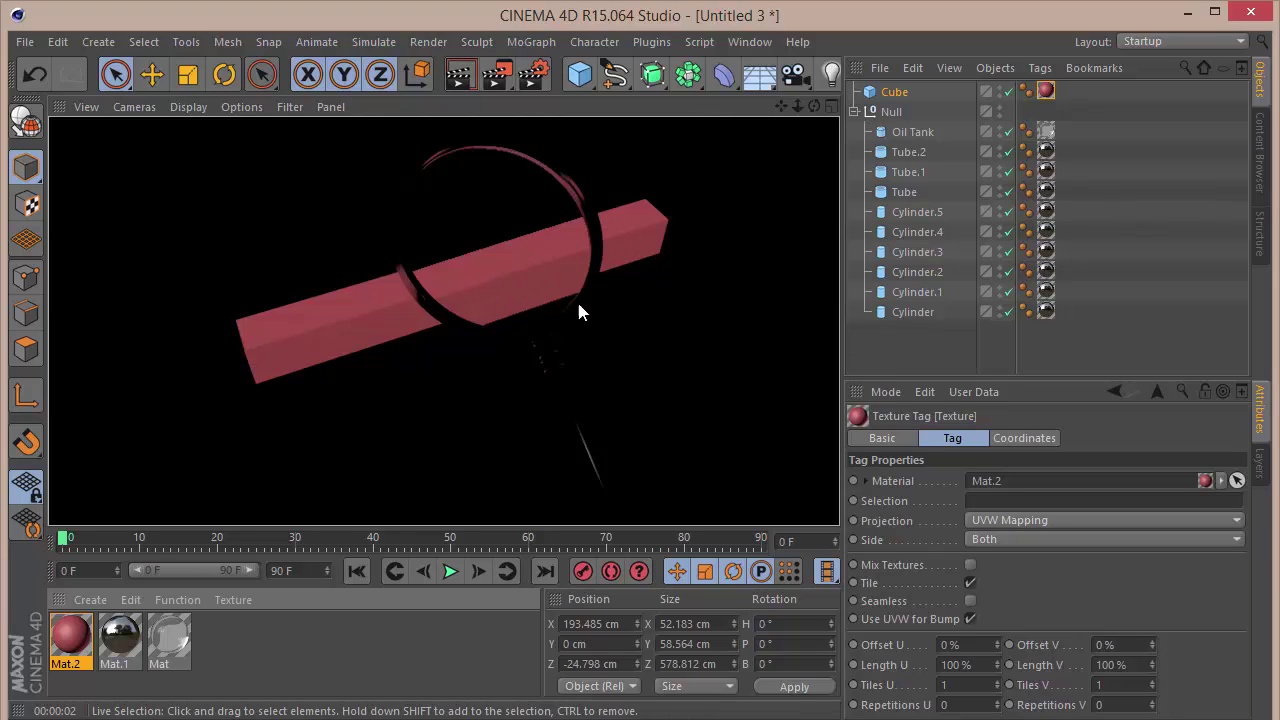
pyautogui.click(641, 356)
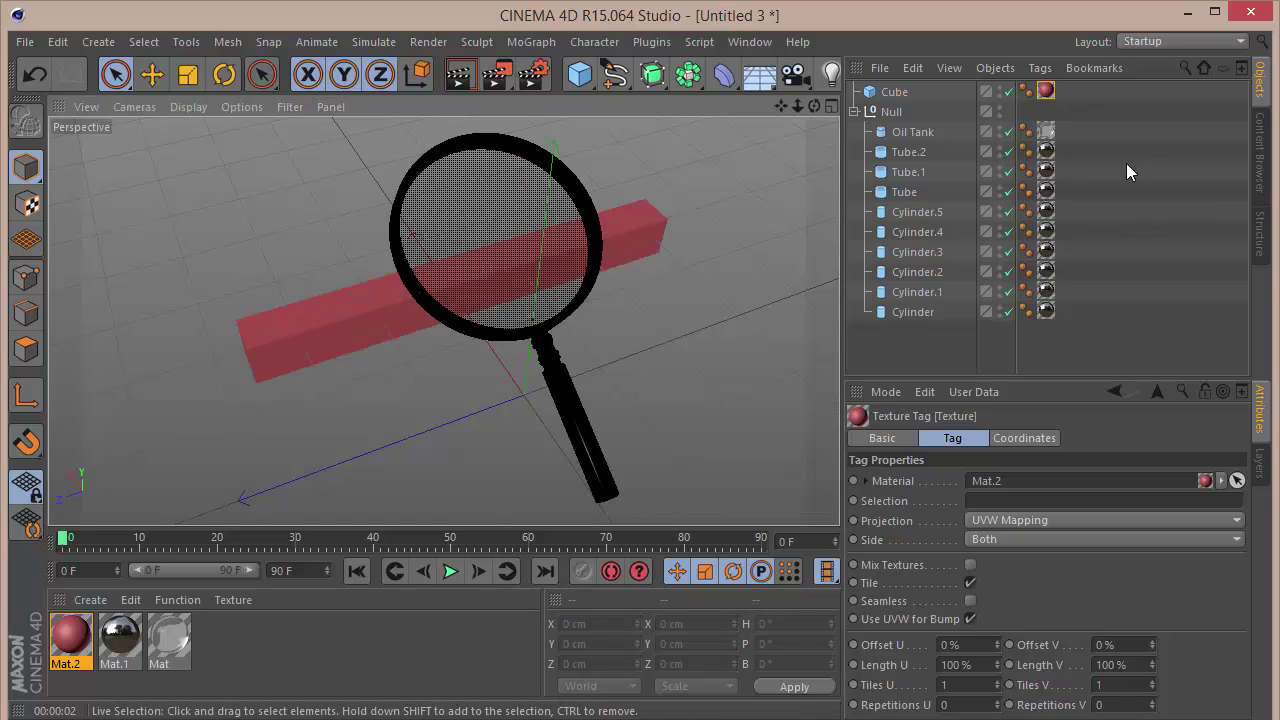
# Add the Seamless Floor preset from the GSG_Light presets to the scene and lower it to about -34 cm in Y
pyautogui.click(1258, 145)
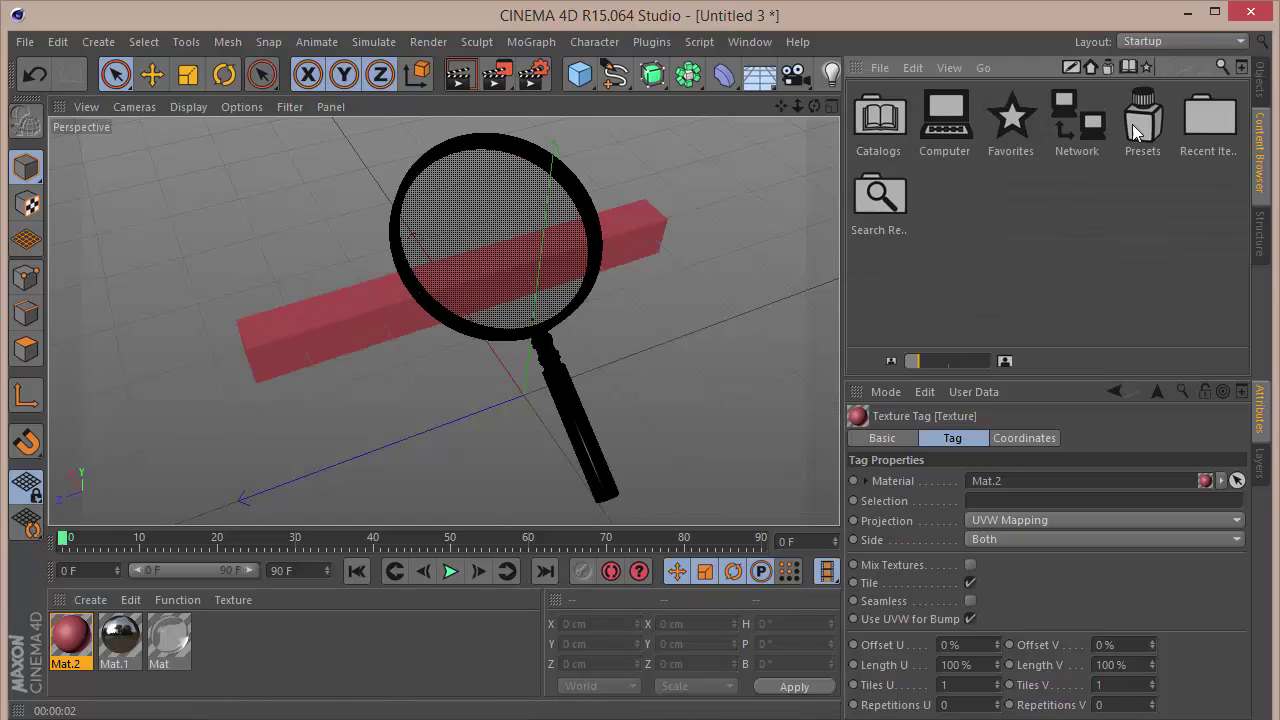
pyautogui.doubleClick(1134, 125)
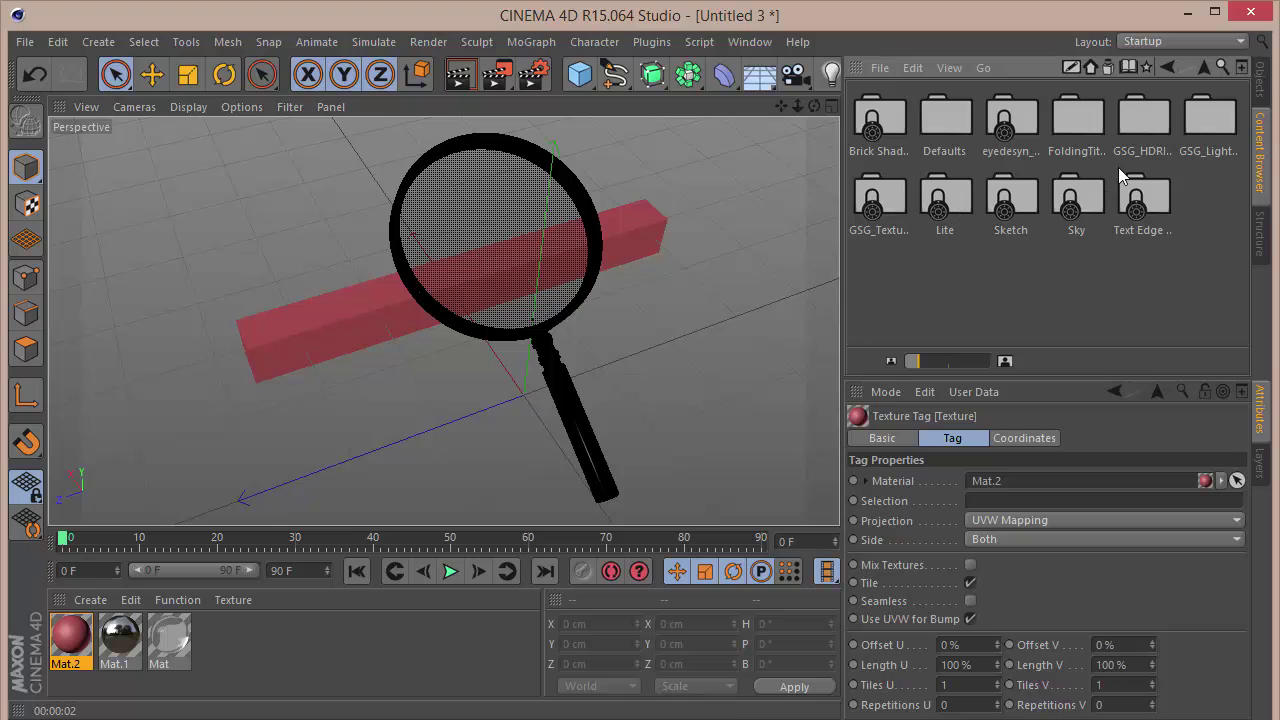
pyautogui.doubleClick(1195, 117)
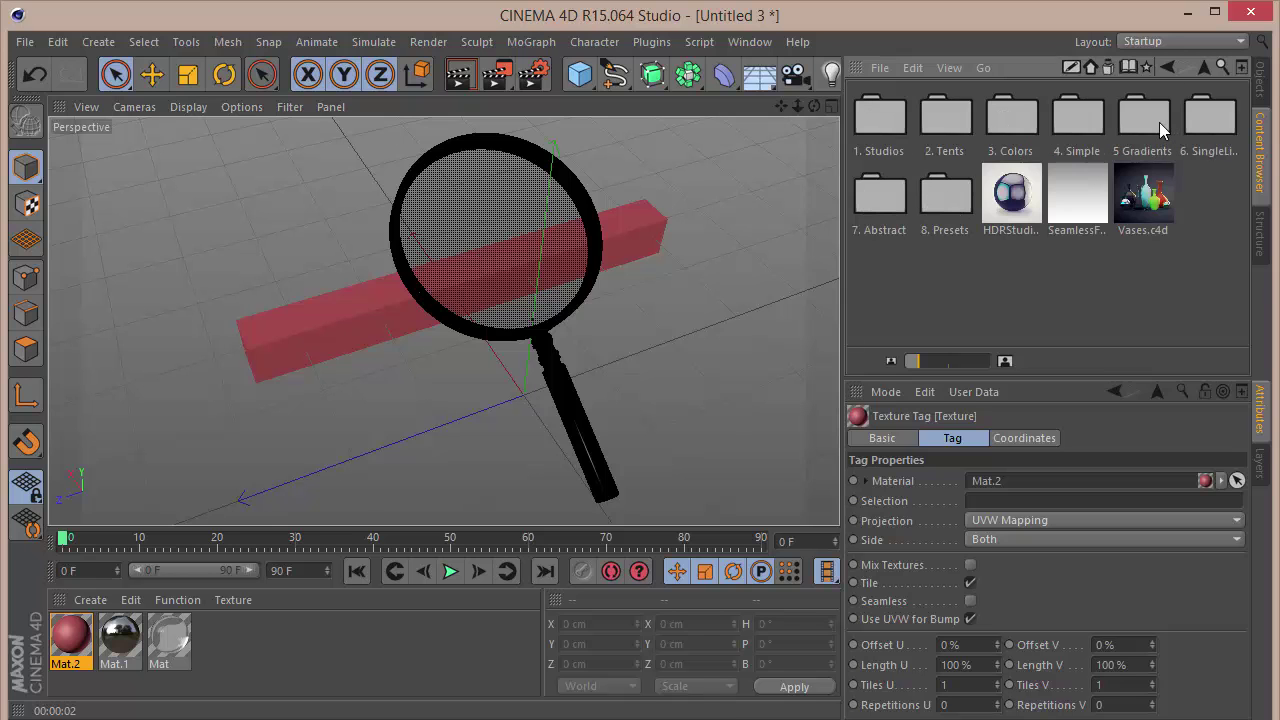
pyautogui.doubleClick(1077, 212)
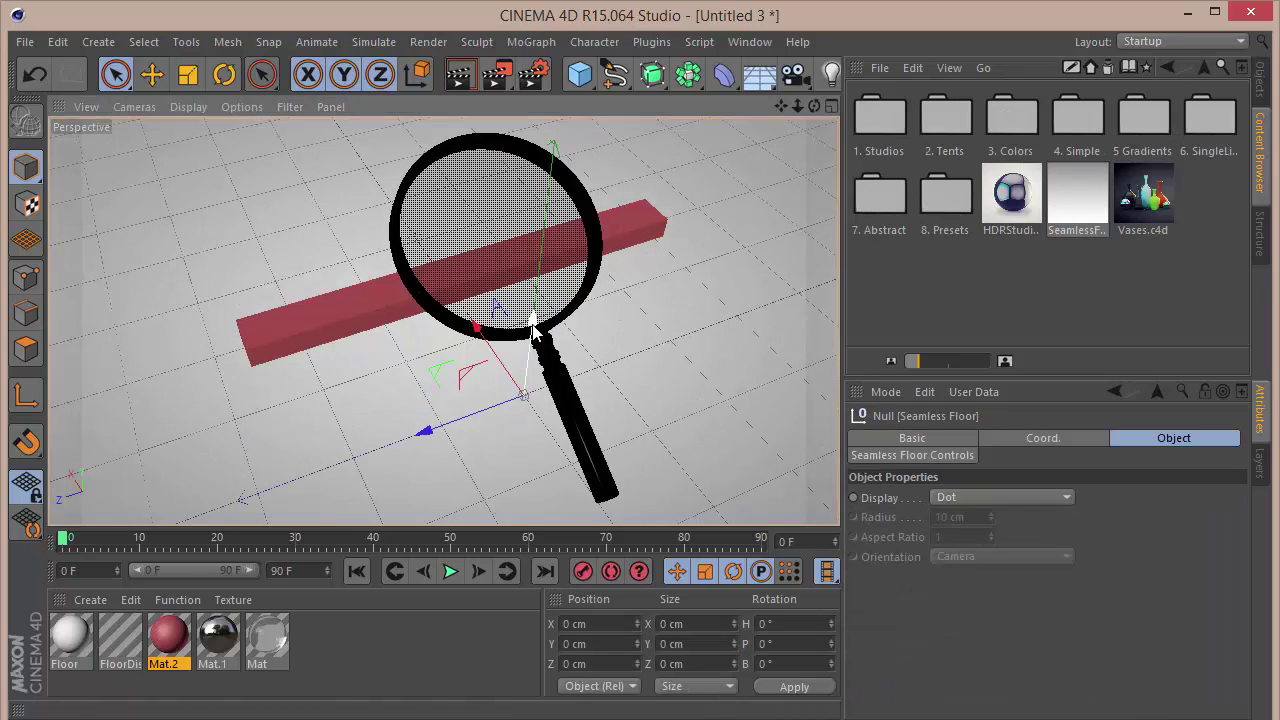
pyautogui.moveTo(530, 327); pyautogui.dragTo(532, 349)
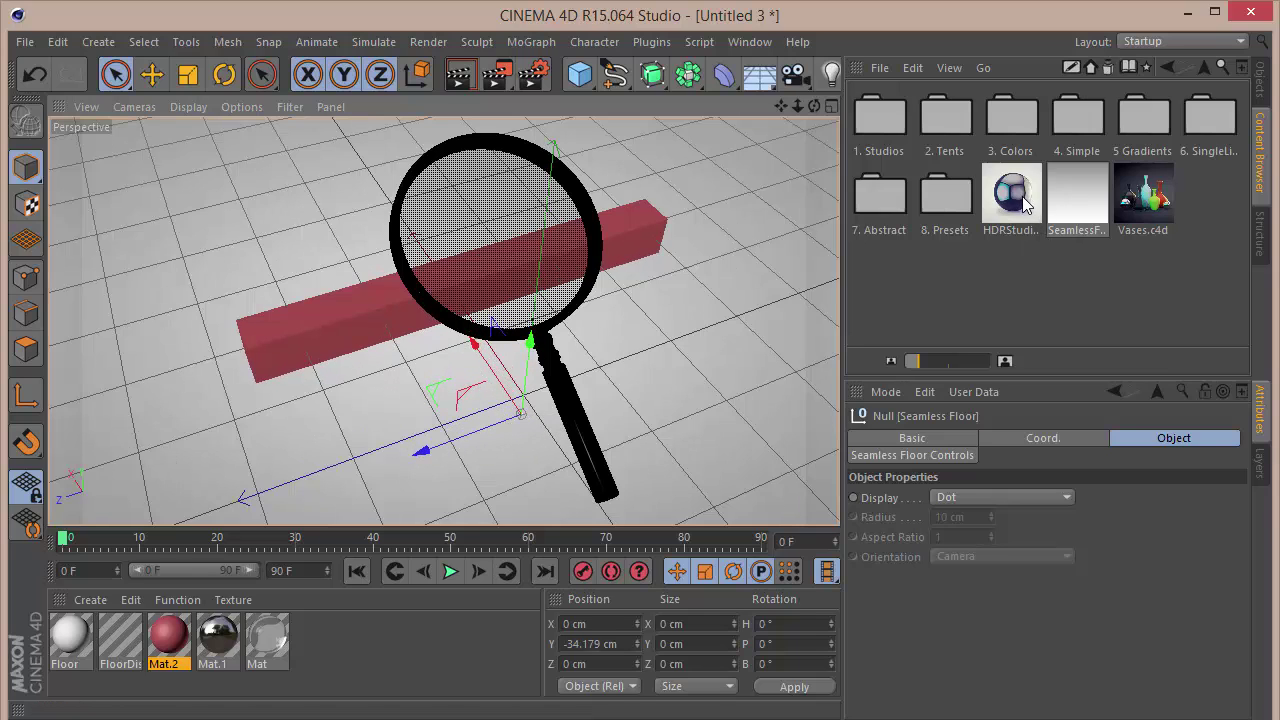
# Add the HDR Studio Rig preset and use the BevelRefle… image from the Studios folder as its HDR file
pyautogui.doubleClick(1013, 195)
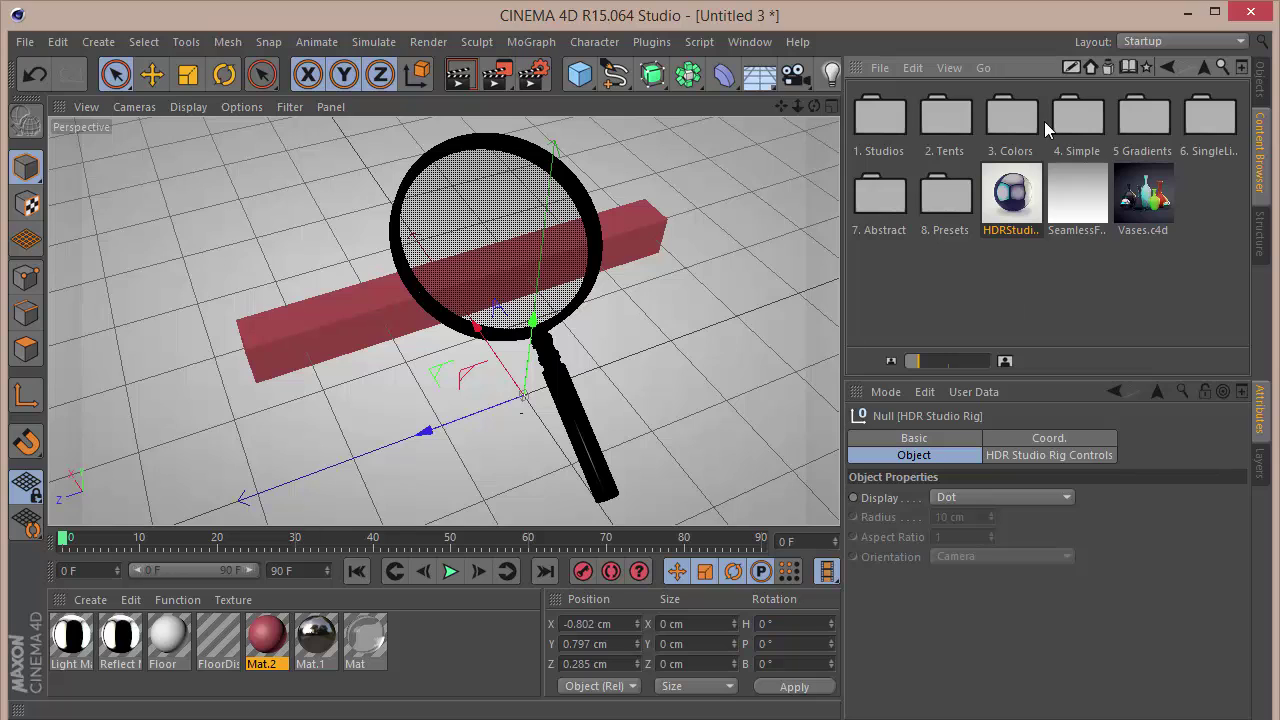
pyautogui.doubleClick(881, 118)
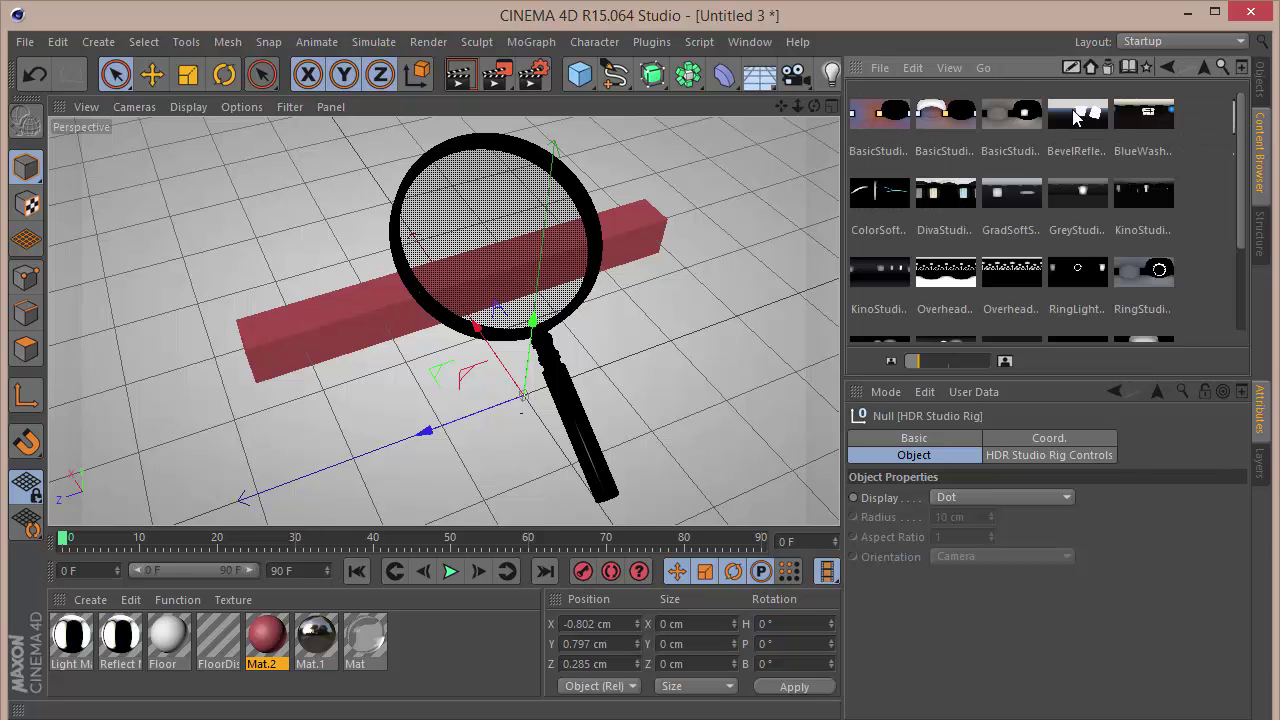
pyautogui.click(1094, 458)
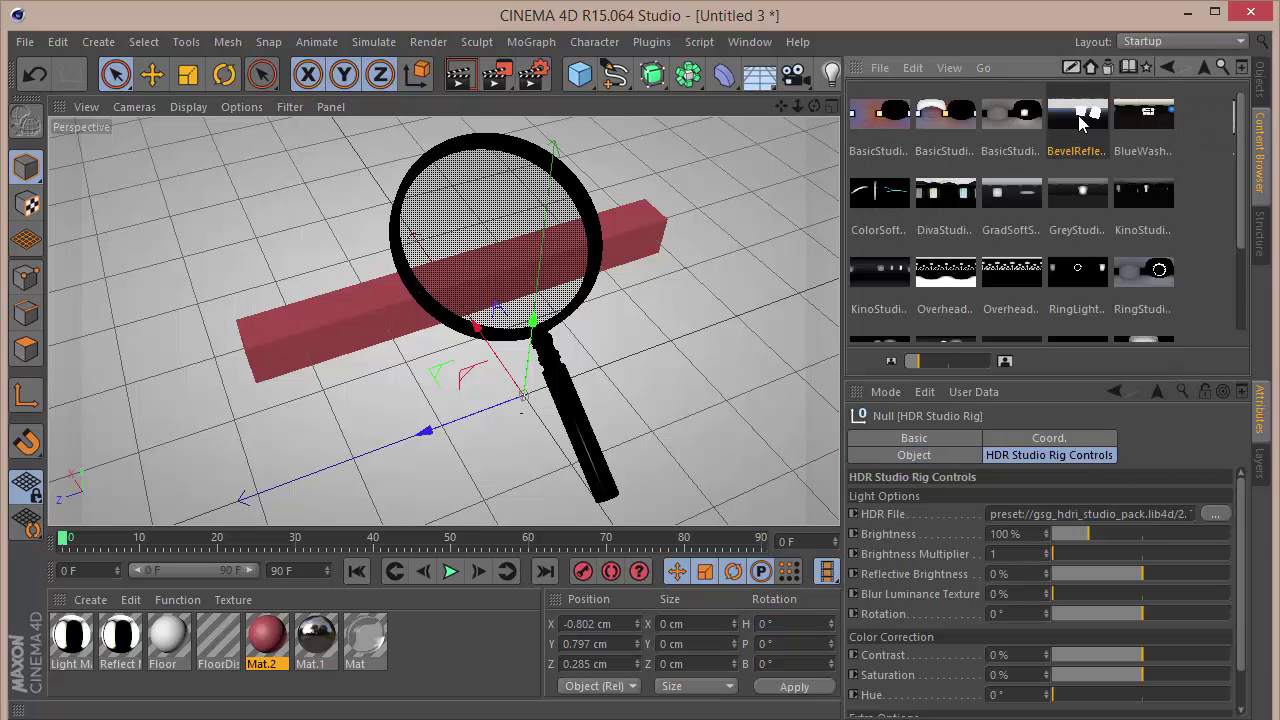
pyautogui.scroll(-1, 1092, 110)
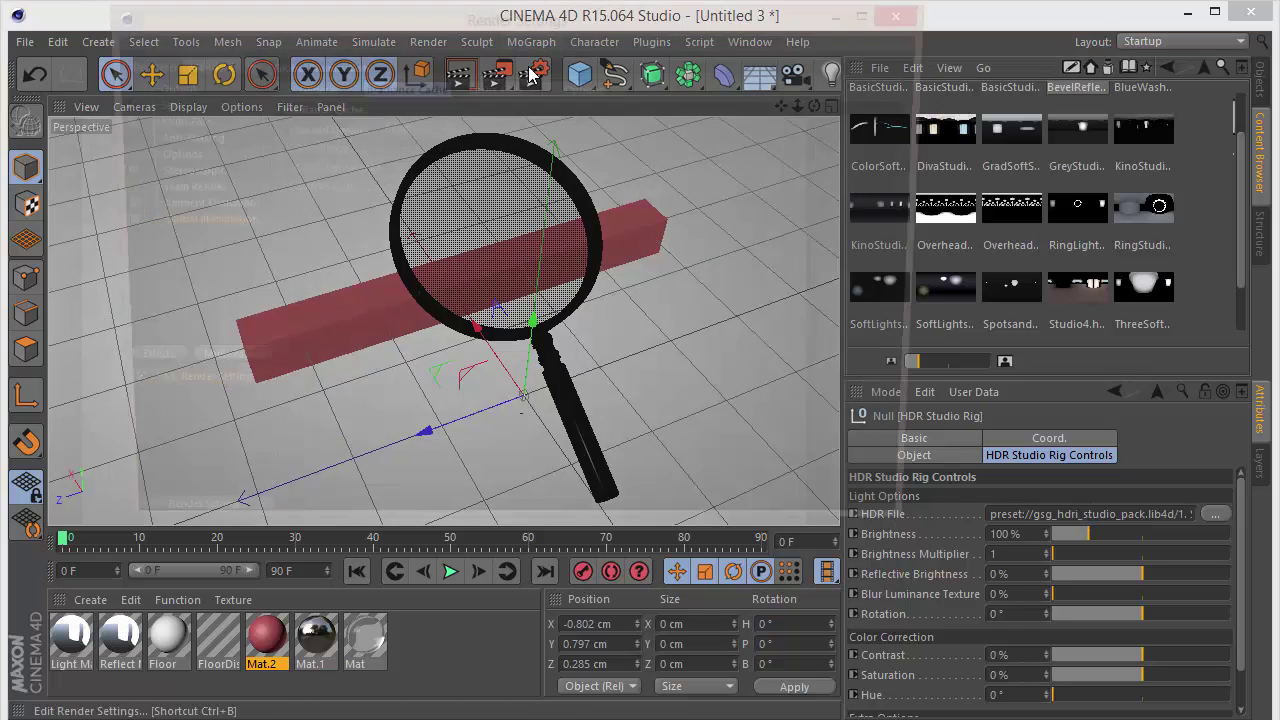
# Enable Ambient Occlusion and Global Illumination in the render settings and render the perspective view
pyautogui.click(534, 74)
pyautogui.click(110, 221)
pyautogui.click(110, 204)
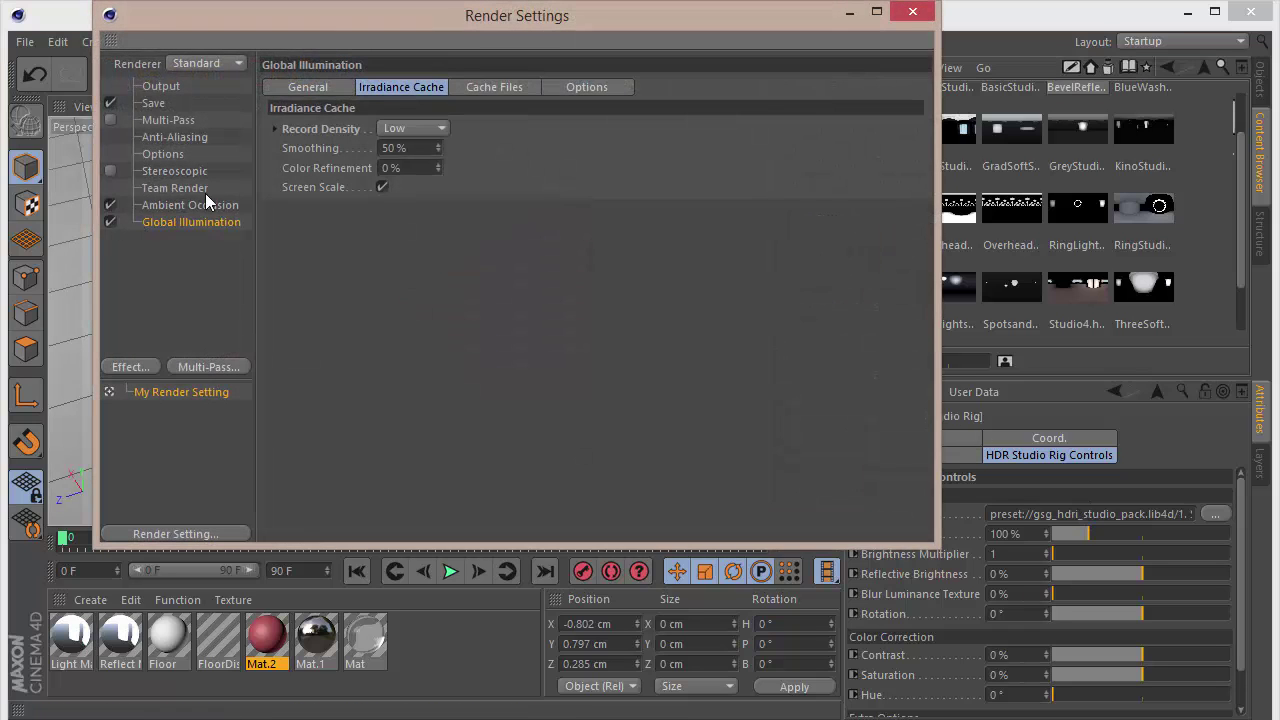
pyautogui.click(312, 86)
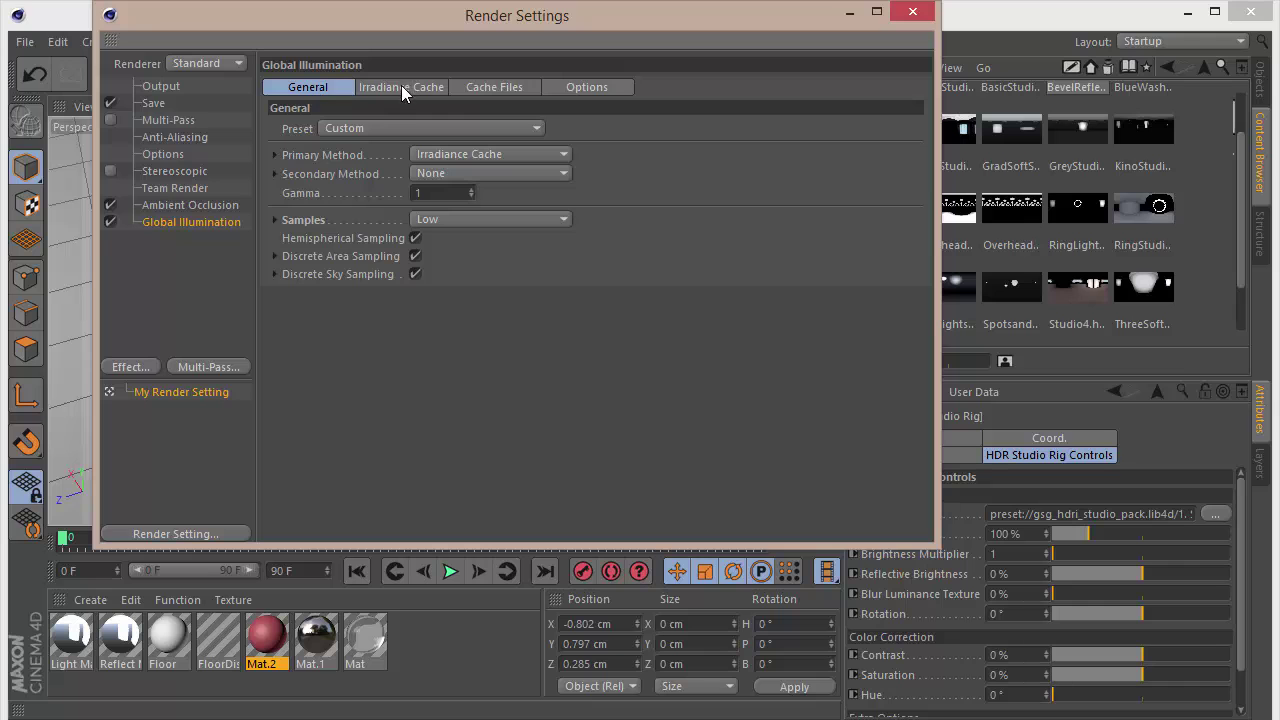
pyautogui.click(913, 11)
pyautogui.click(460, 74)
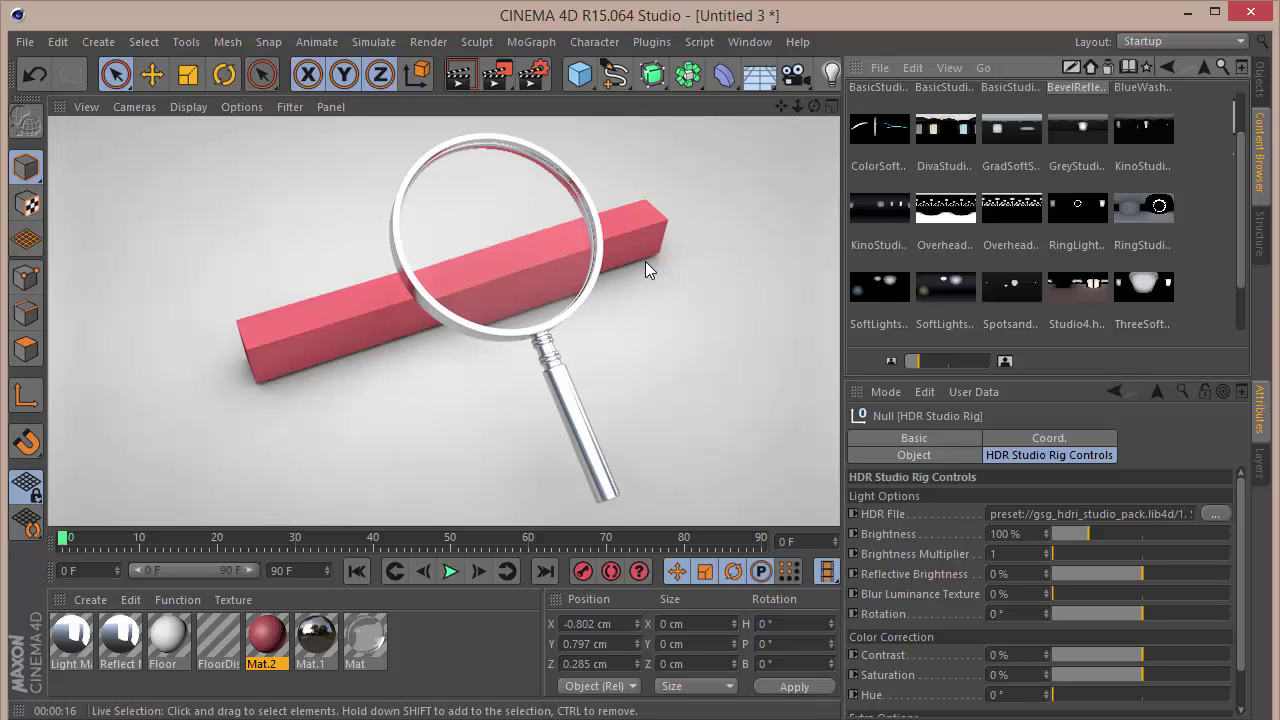
# Enable Reflection on the glass lens material with 40% brightness and render the view again
pyautogui.doubleClick(365, 638)
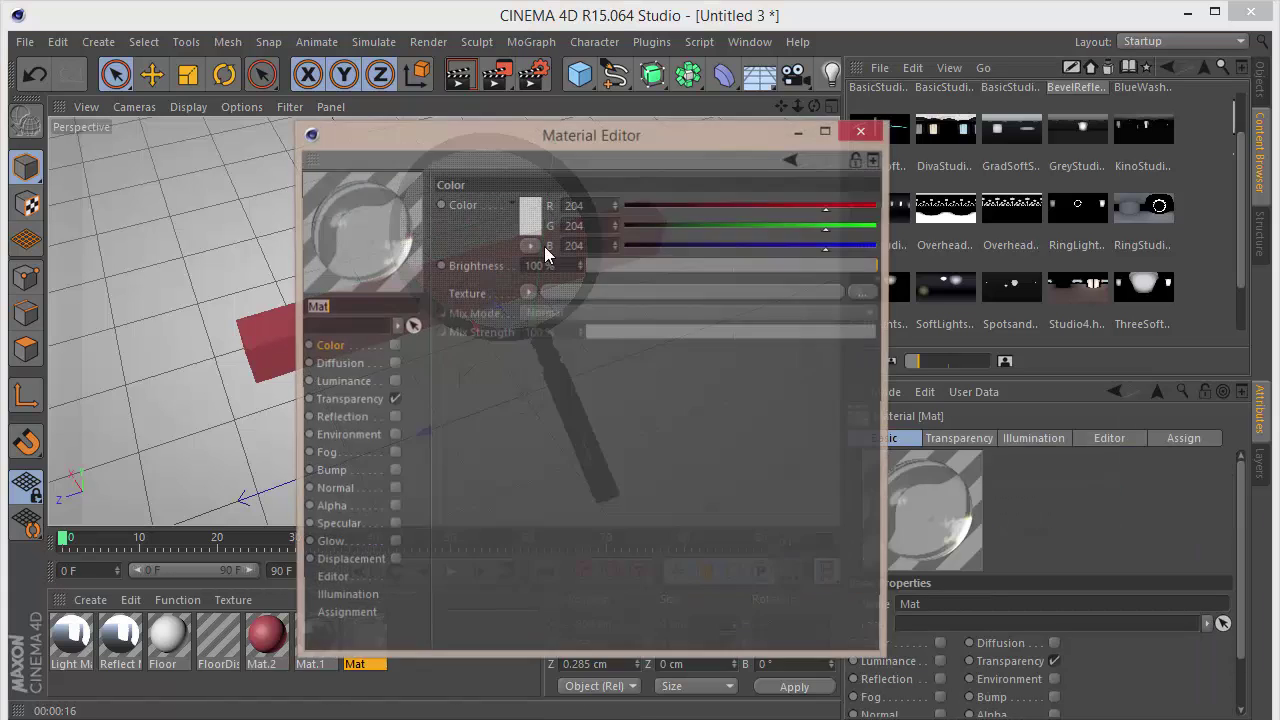
pyautogui.click(393, 418)
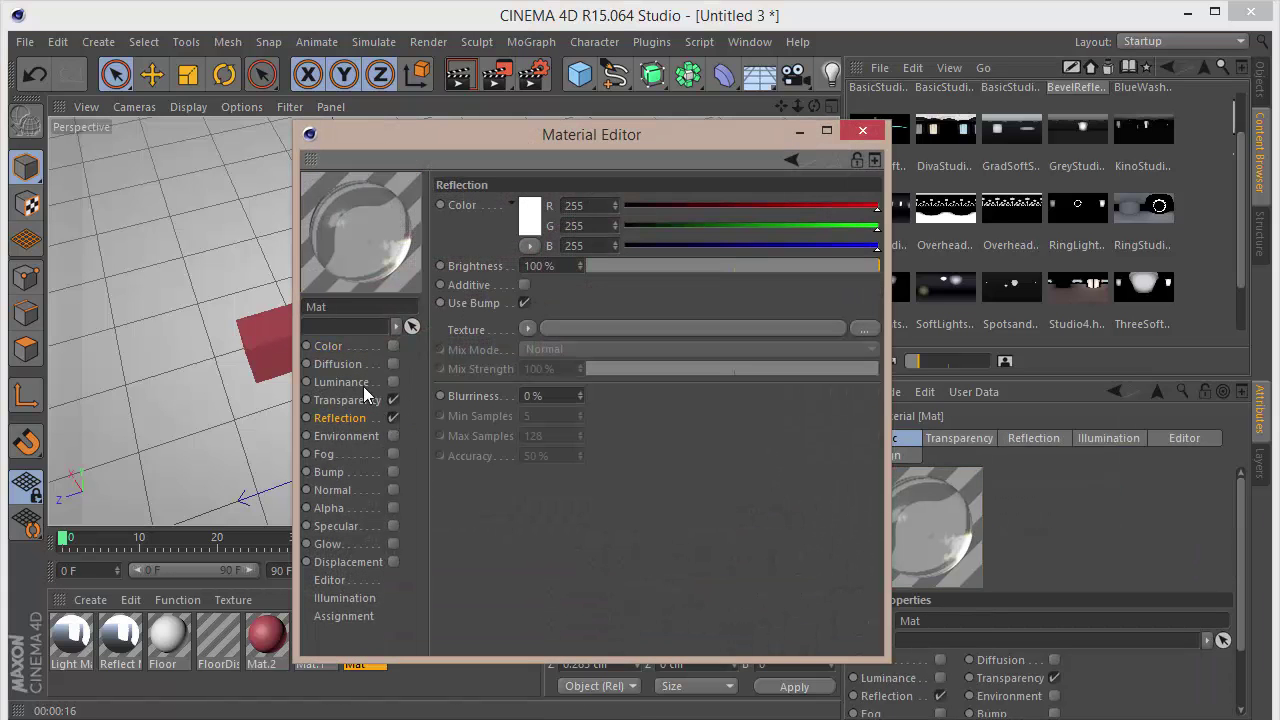
pyautogui.moveTo(564, 266); pyautogui.dragTo(475, 249)
pyautogui.write('40')
pyautogui.press('Return')
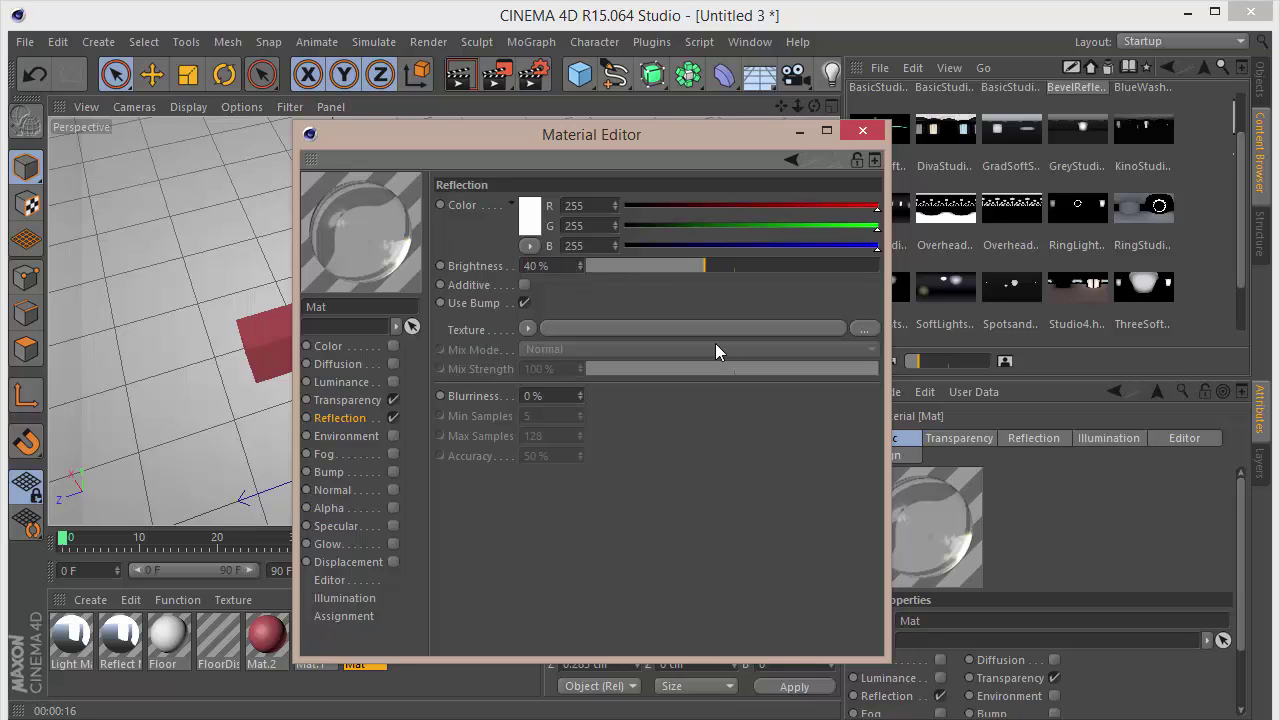
pyautogui.click(863, 130)
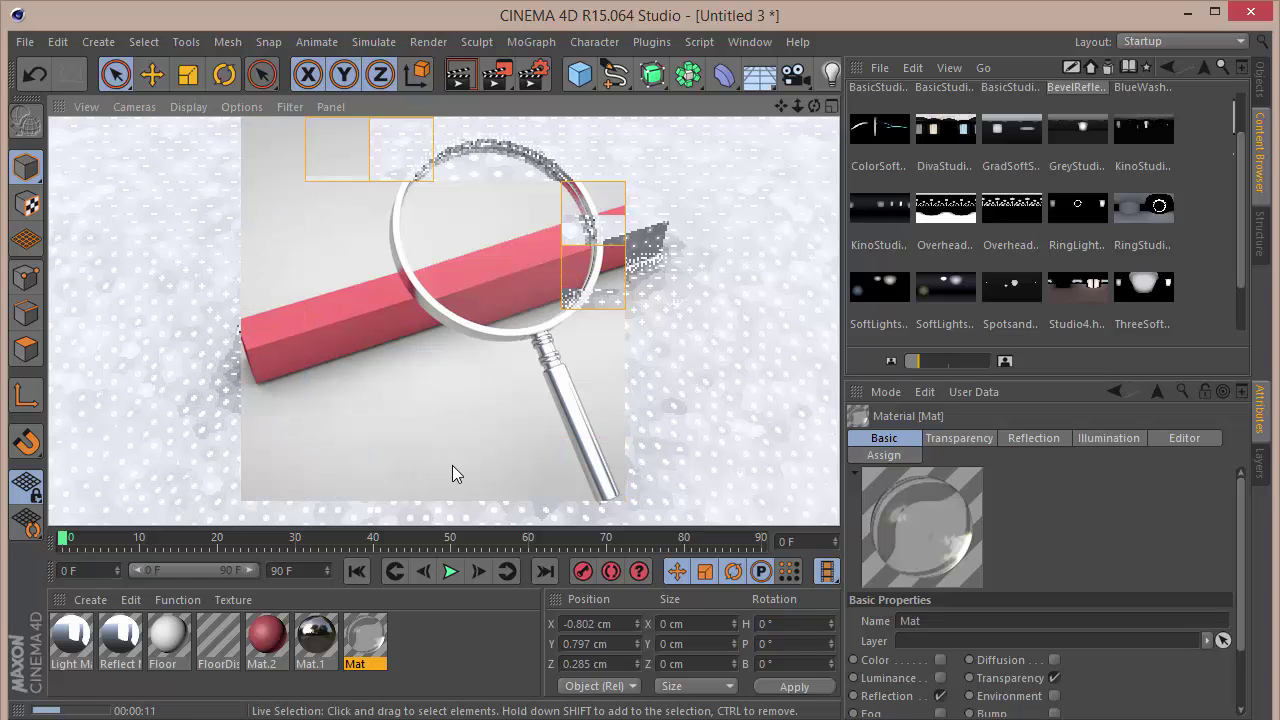
# Raise the lens material's reflection brightness to about 56%, re-render and compare the result with the reference magnifying glass picture
pyautogui.doubleClick(370, 640)
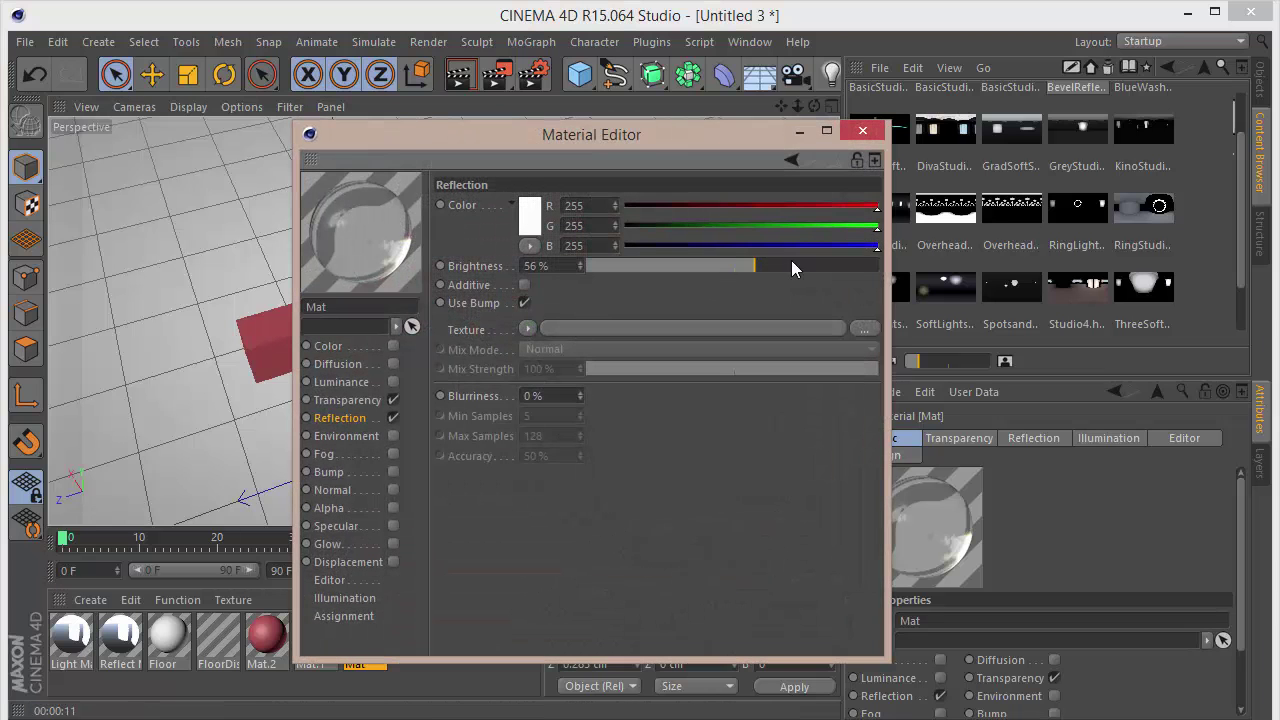
pyautogui.click(862, 130)
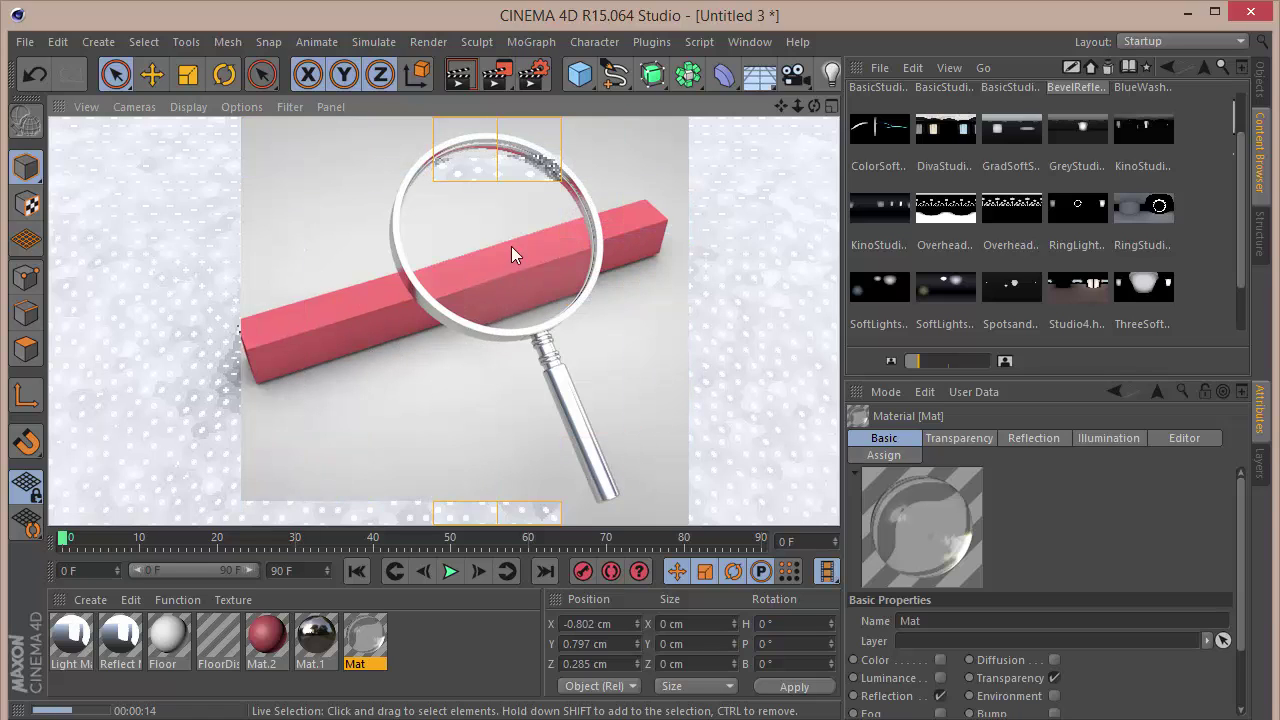
pyautogui.hotkey('alt', 'Tab')
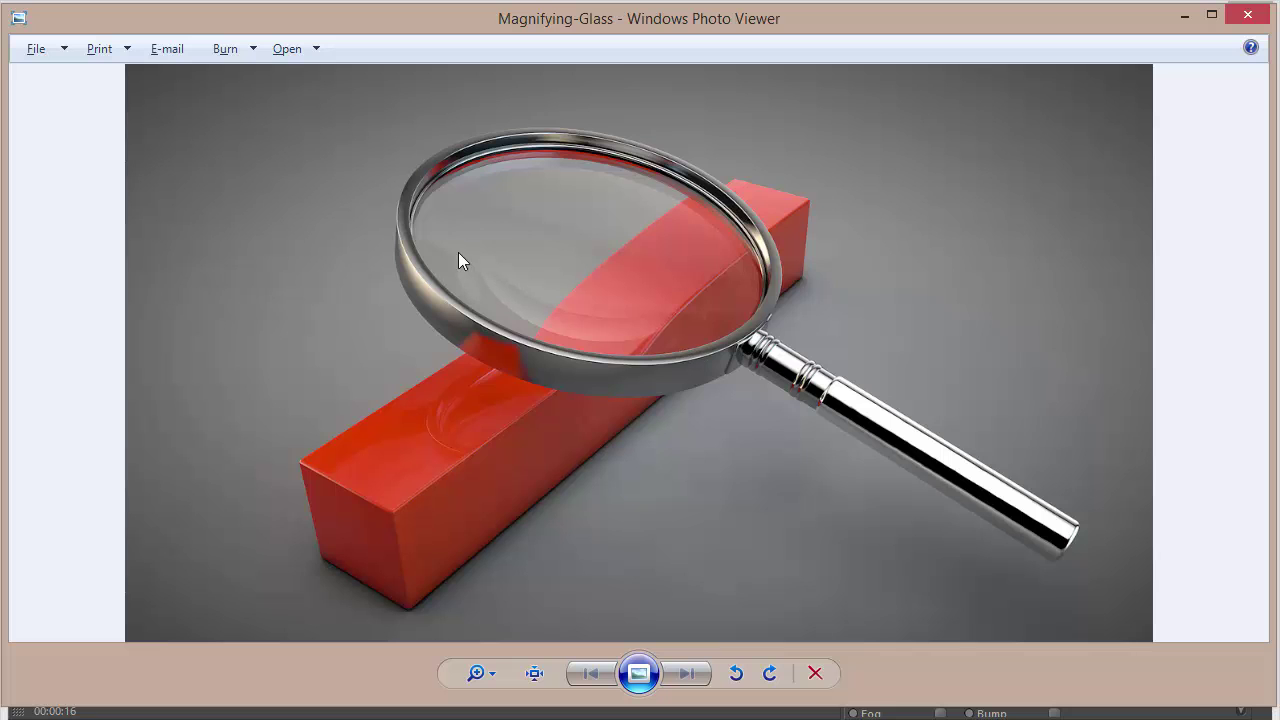
pyautogui.hotkey('alt', 'Tab')
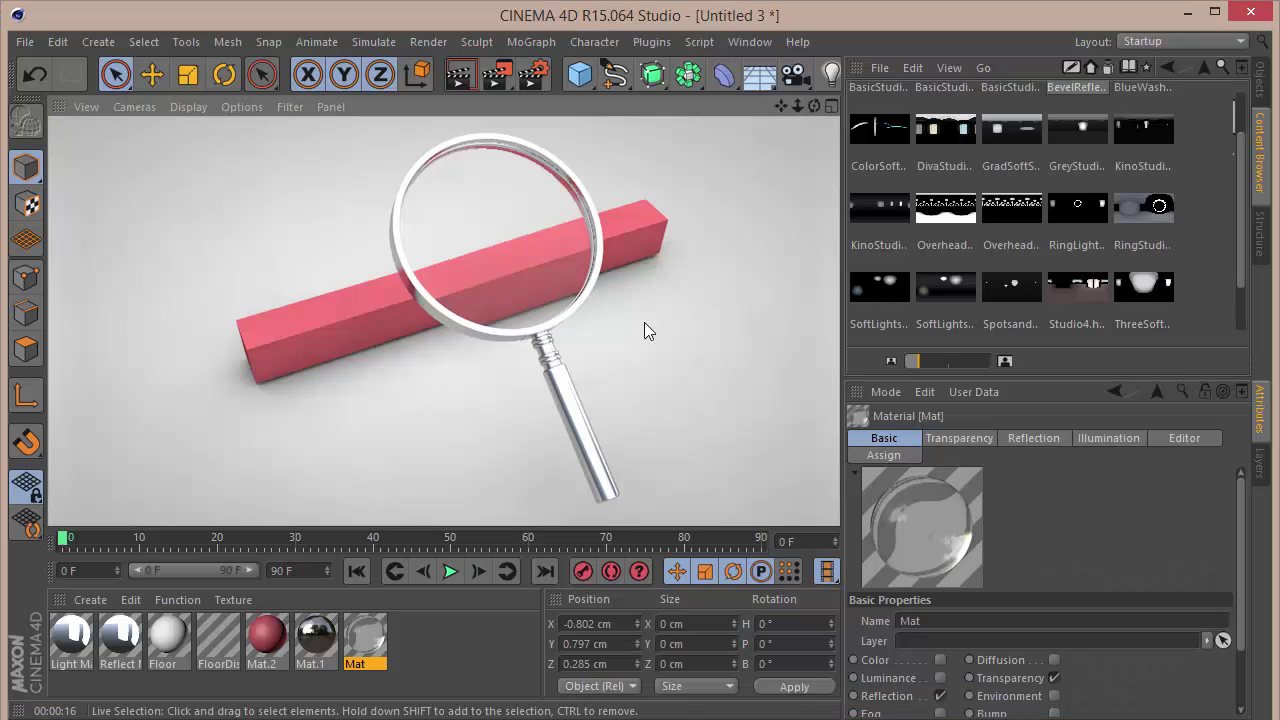
# Rotate the magnifying glass group about its blue axis so that the lens lies flatter above the red bar
pyautogui.moveTo(814, 106); pyautogui.dragTo(814, 150)
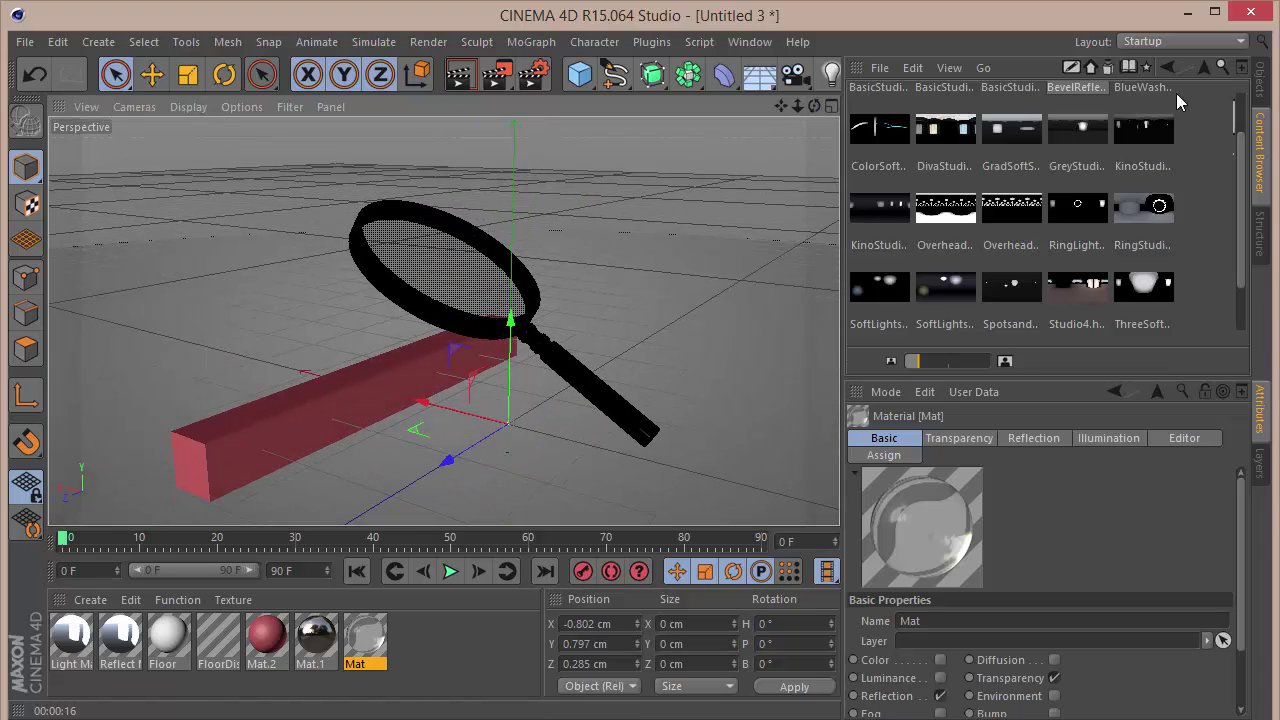
pyautogui.click(1260, 82)
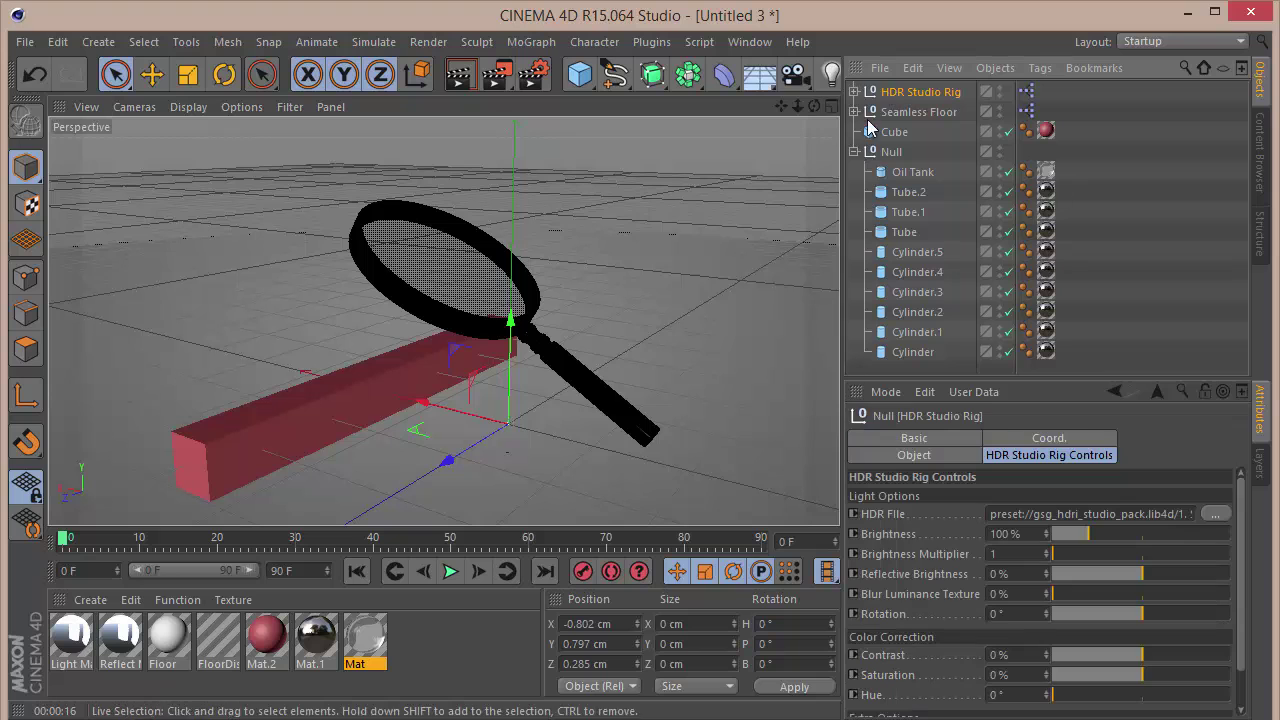
pyautogui.click(891, 152)
pyautogui.press('r')
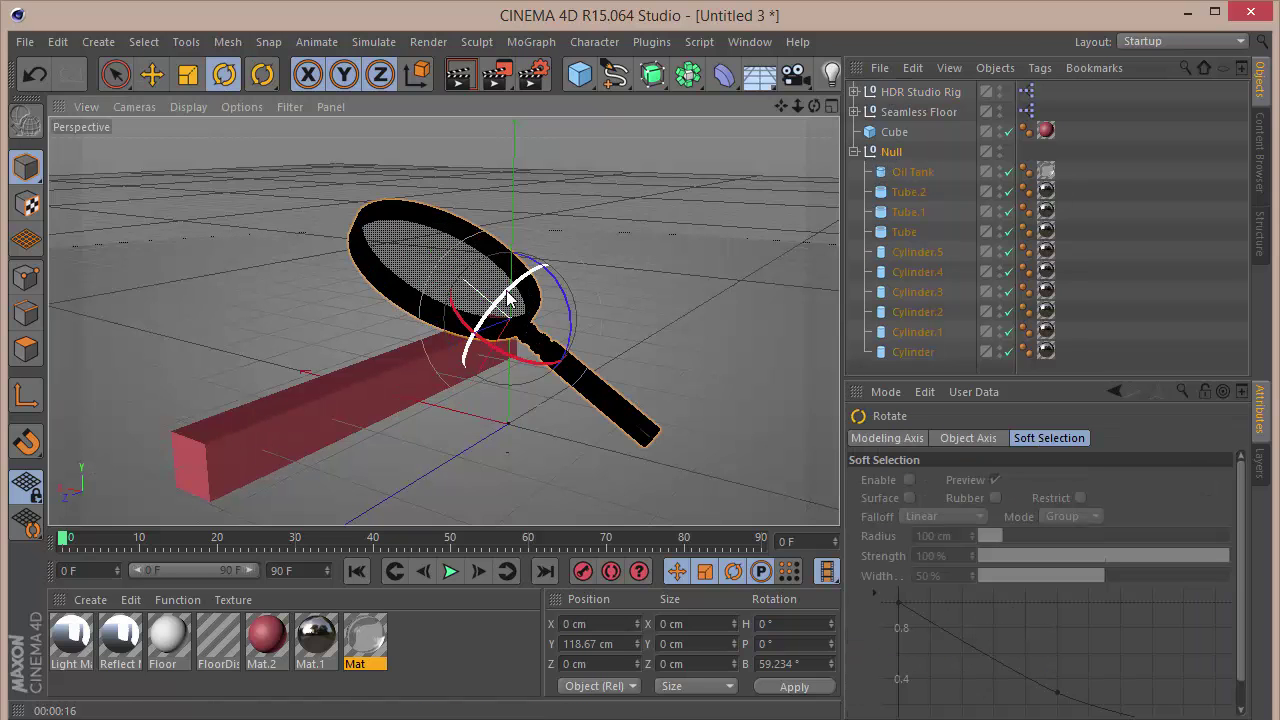
pyautogui.moveTo(466, 289); pyautogui.dragTo(457, 280)
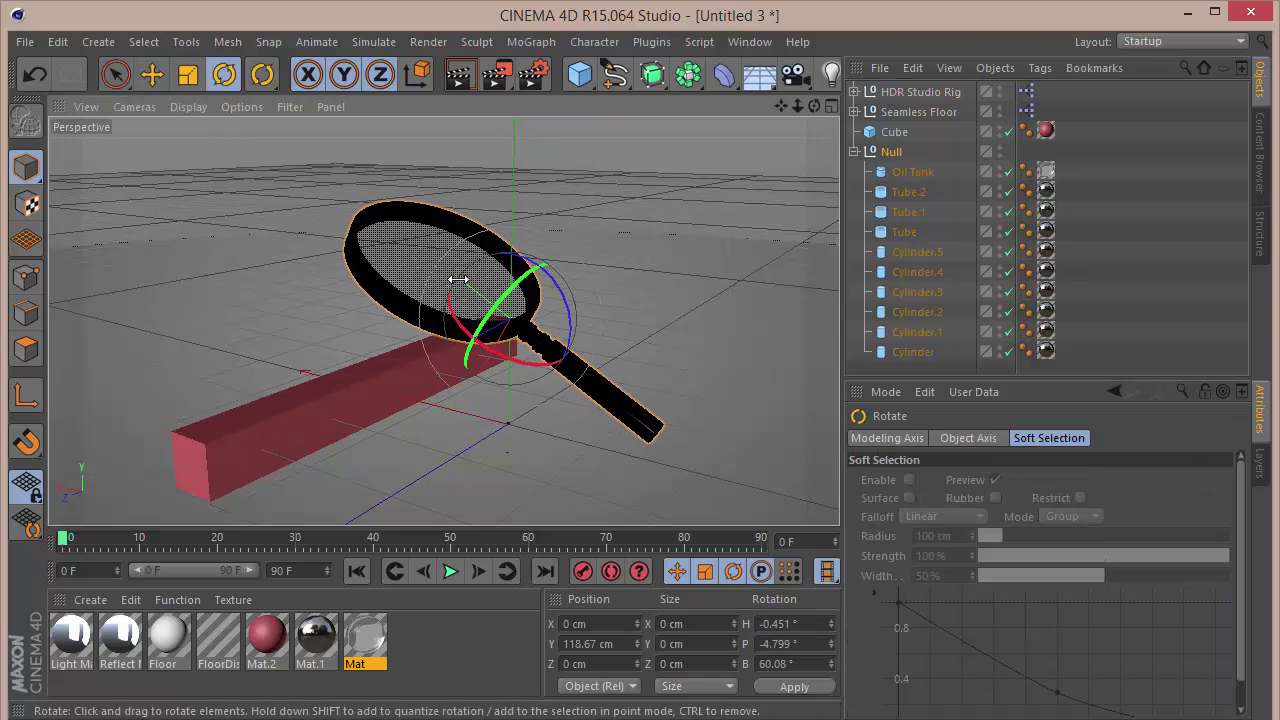
pyautogui.hotkey('ctrl', 'z')
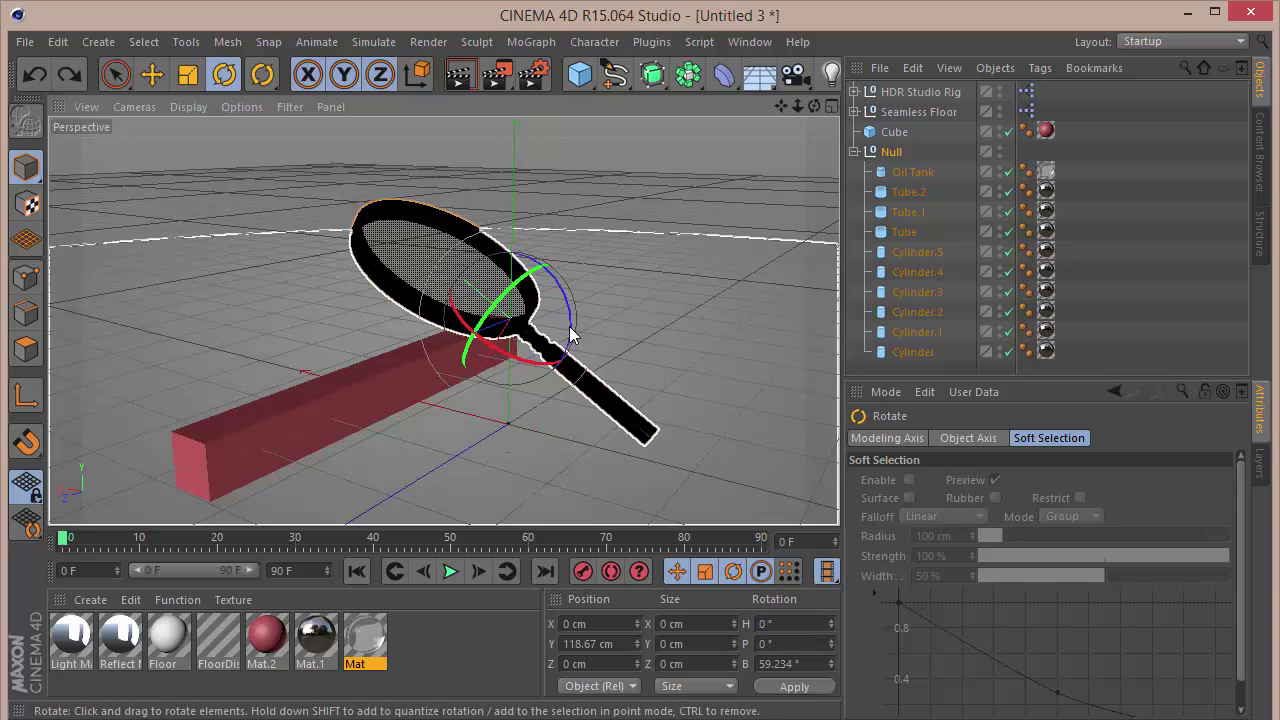
pyautogui.moveTo(570, 325); pyautogui.dragTo(561, 298)
pyautogui.click(559, 298)
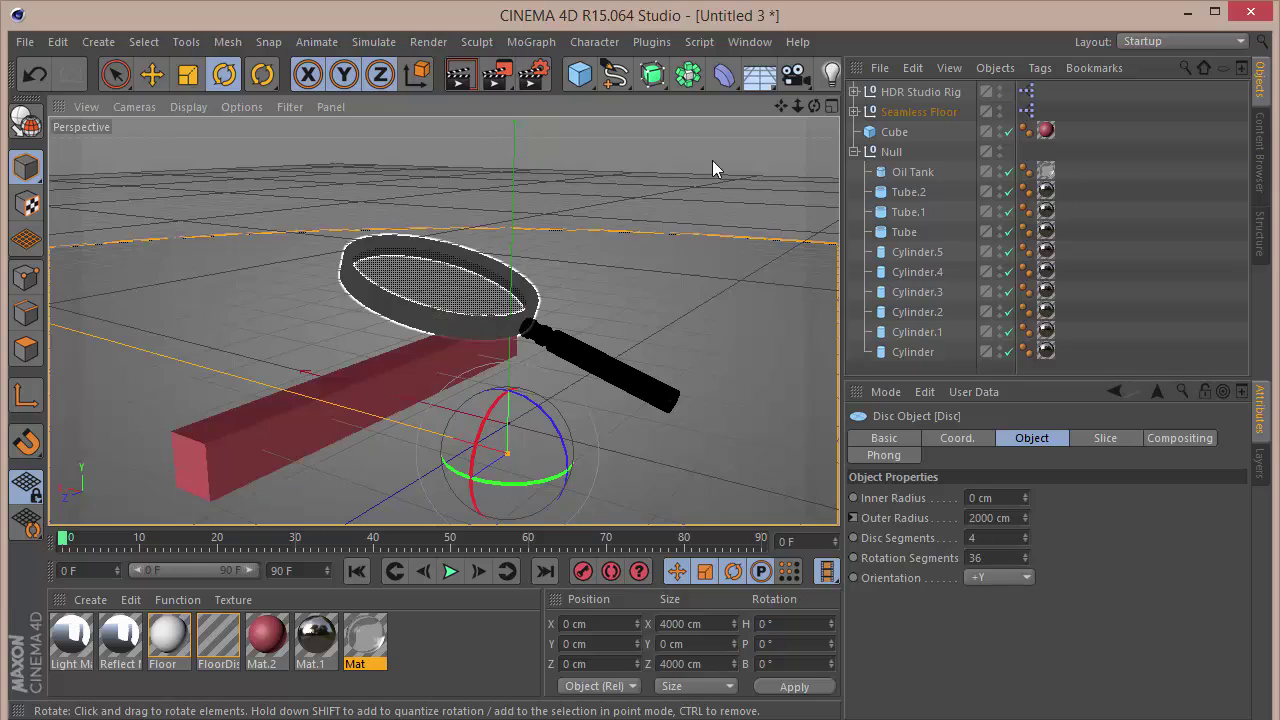
# Replace the HDR Studio Rig's HDR file with the first ThreeSoft… studio image and render a closer view of the lens
pyautogui.moveTo(814, 106); pyautogui.dragTo(788, 207)
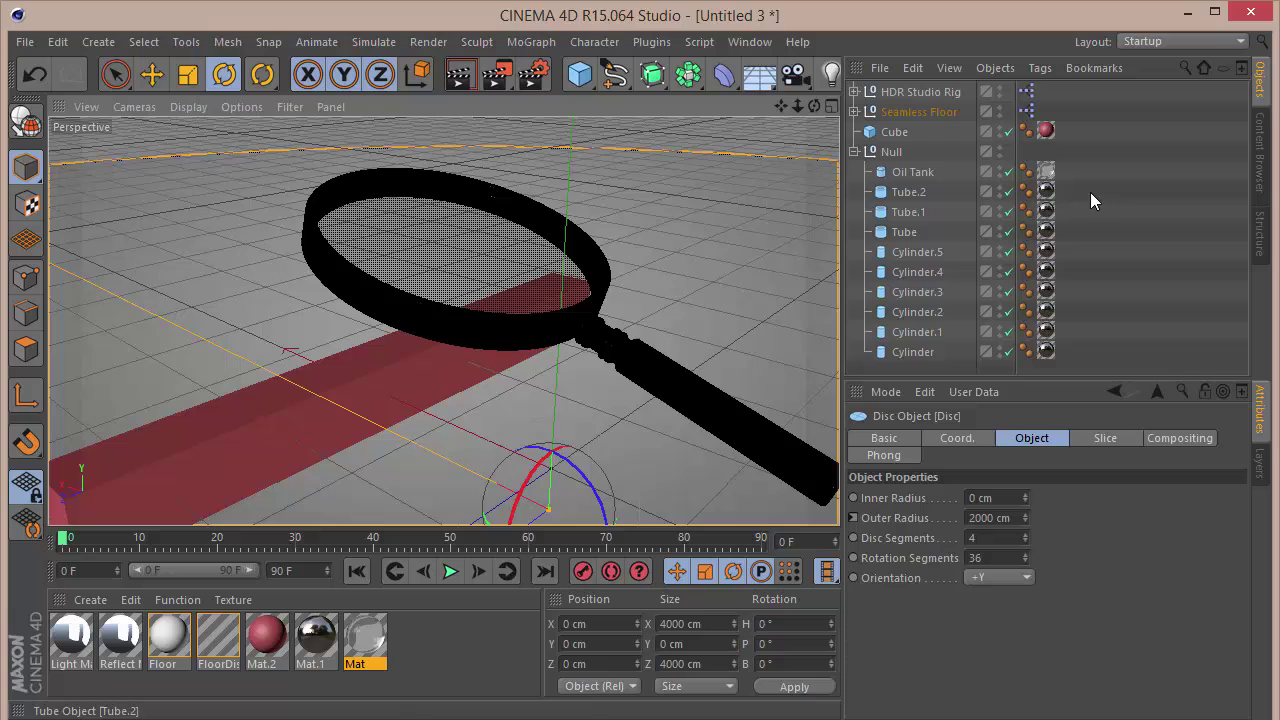
pyautogui.click(1259, 152)
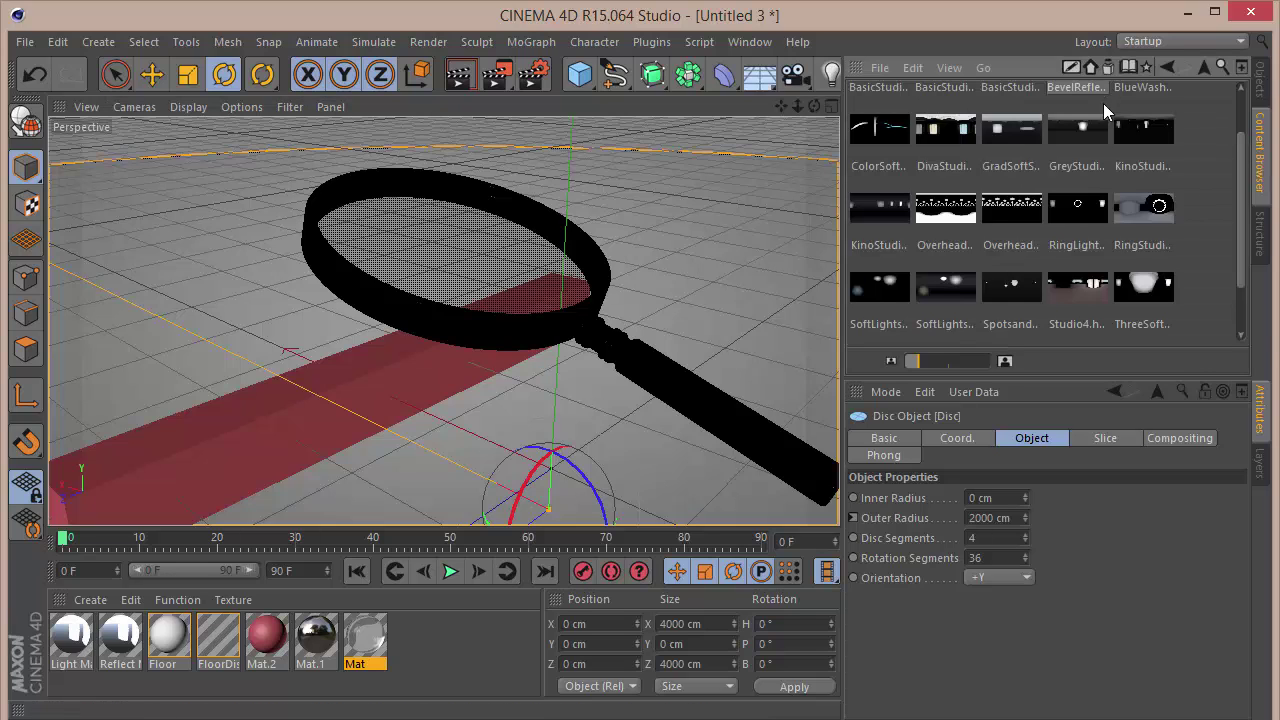
pyautogui.scroll(1, 921, 208)
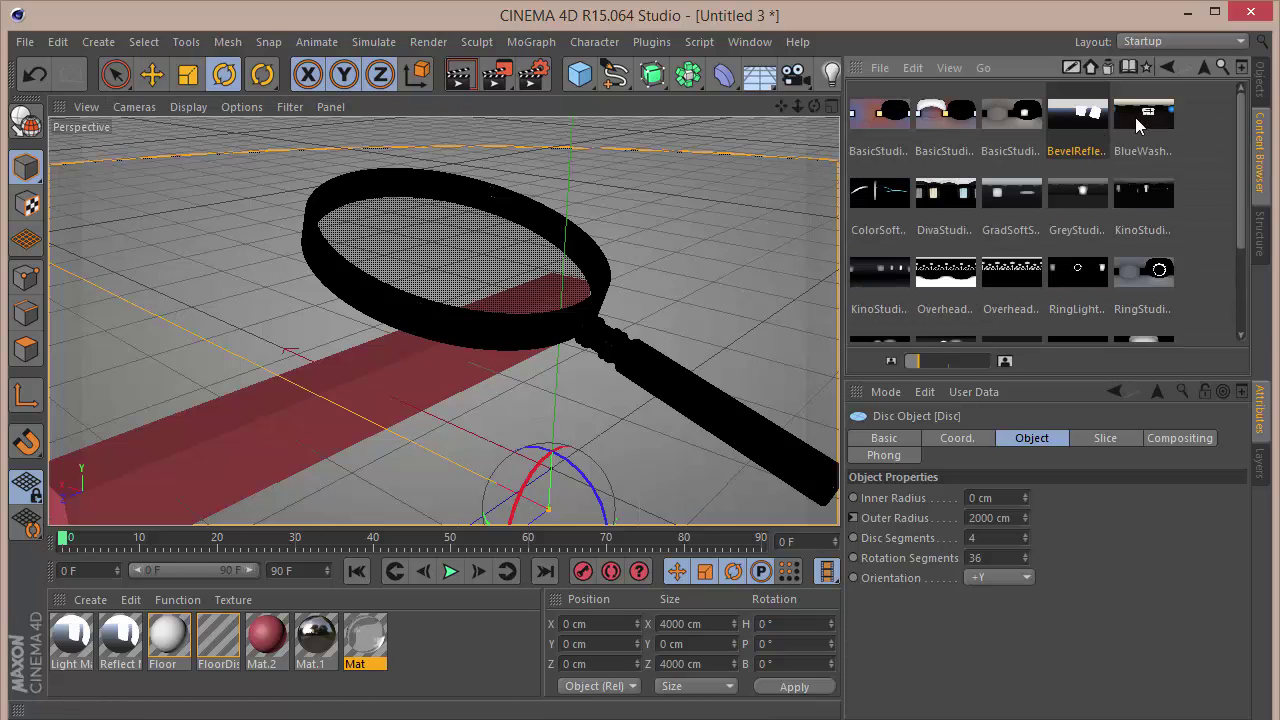
pyautogui.scroll(-2, 1083, 220)
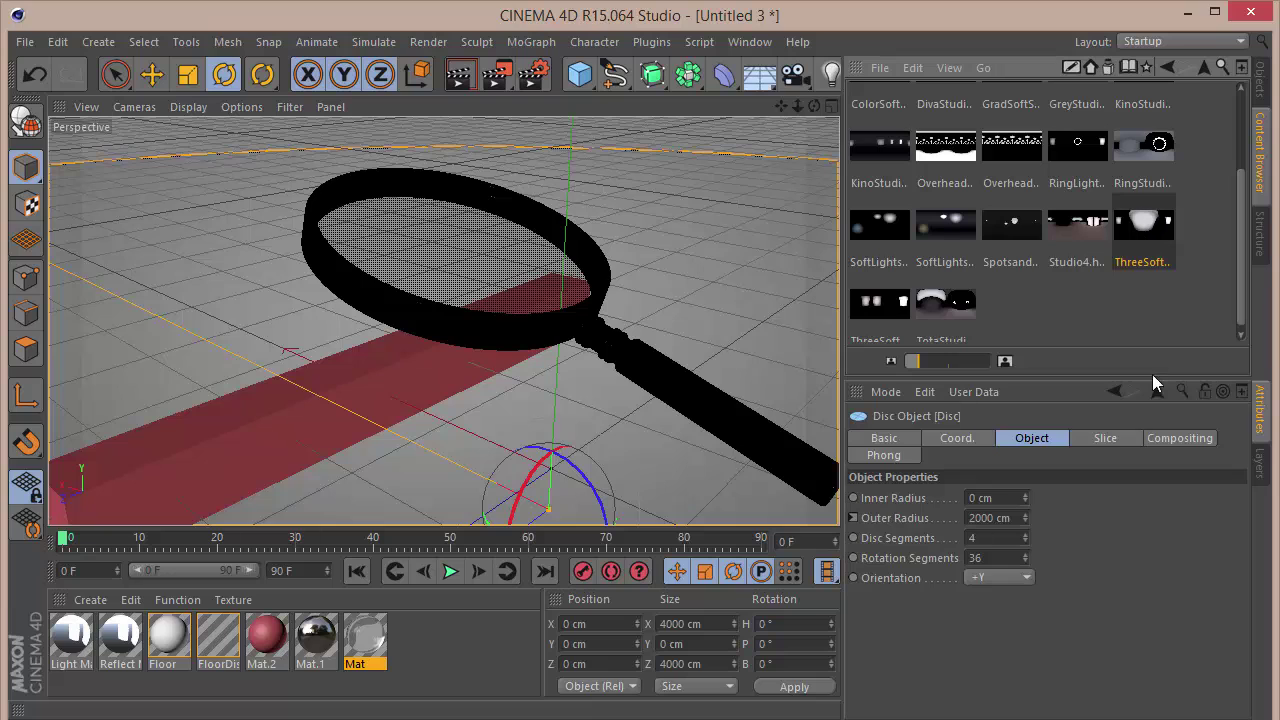
pyautogui.click(1259, 84)
pyautogui.click(910, 92)
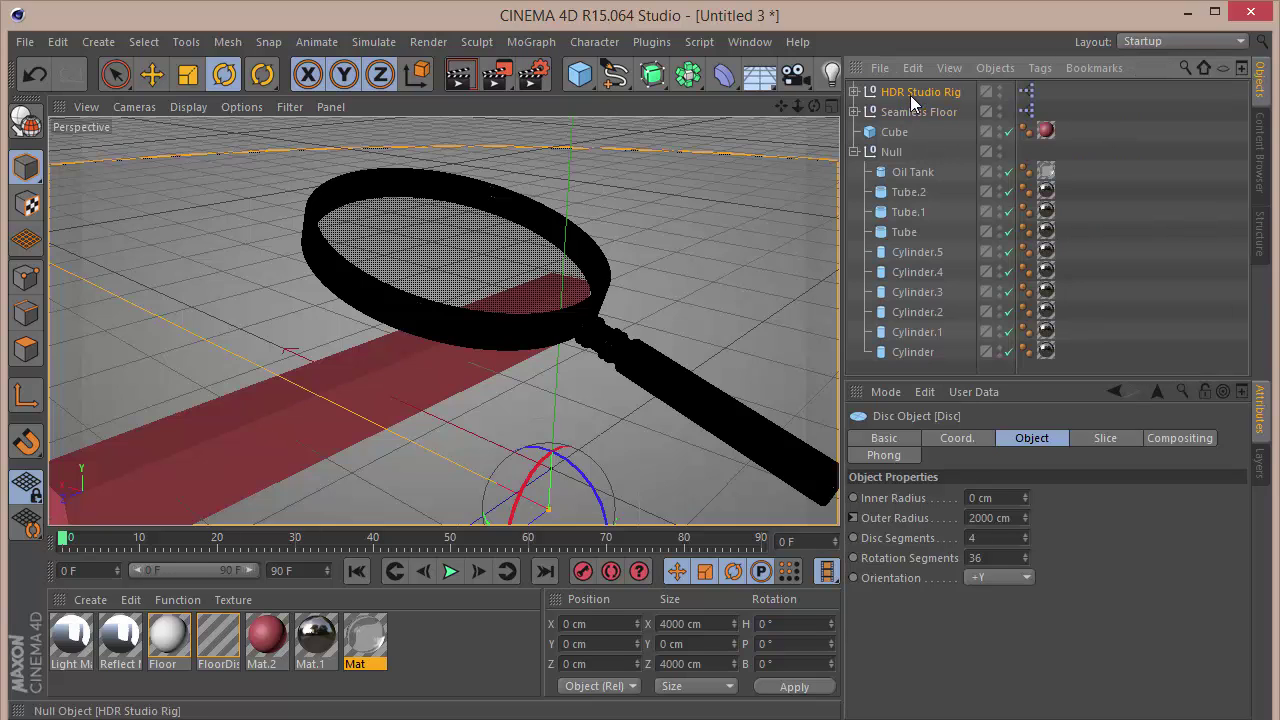
pyautogui.click(1256, 141)
pyautogui.moveTo(1133, 229); pyautogui.dragTo(1085, 527)
pyautogui.hotkey('ctrl', 'r')
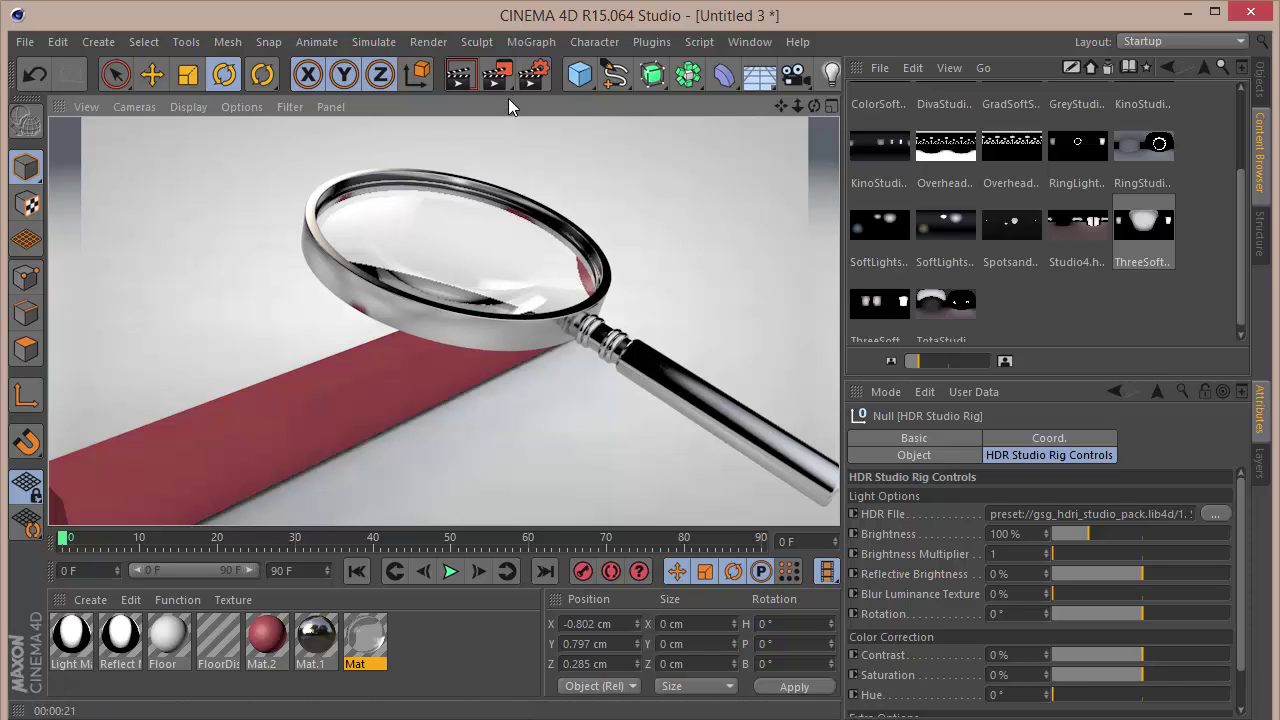
# Set the render anti-aliasing to Best with a 2x2 minimum level and render the perspective view
pyautogui.click(533, 73)
pyautogui.click(190, 138)
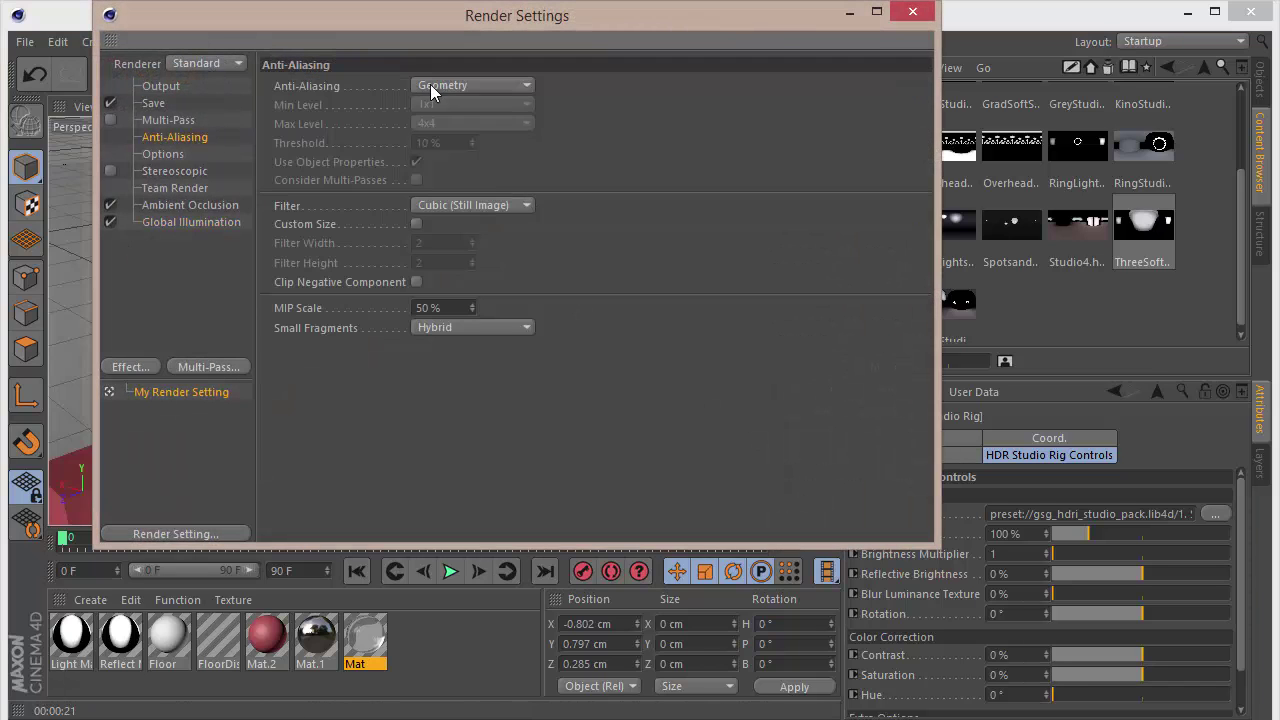
pyautogui.click(431, 86)
pyautogui.click(442, 143)
pyautogui.click(445, 104)
pyautogui.click(445, 140)
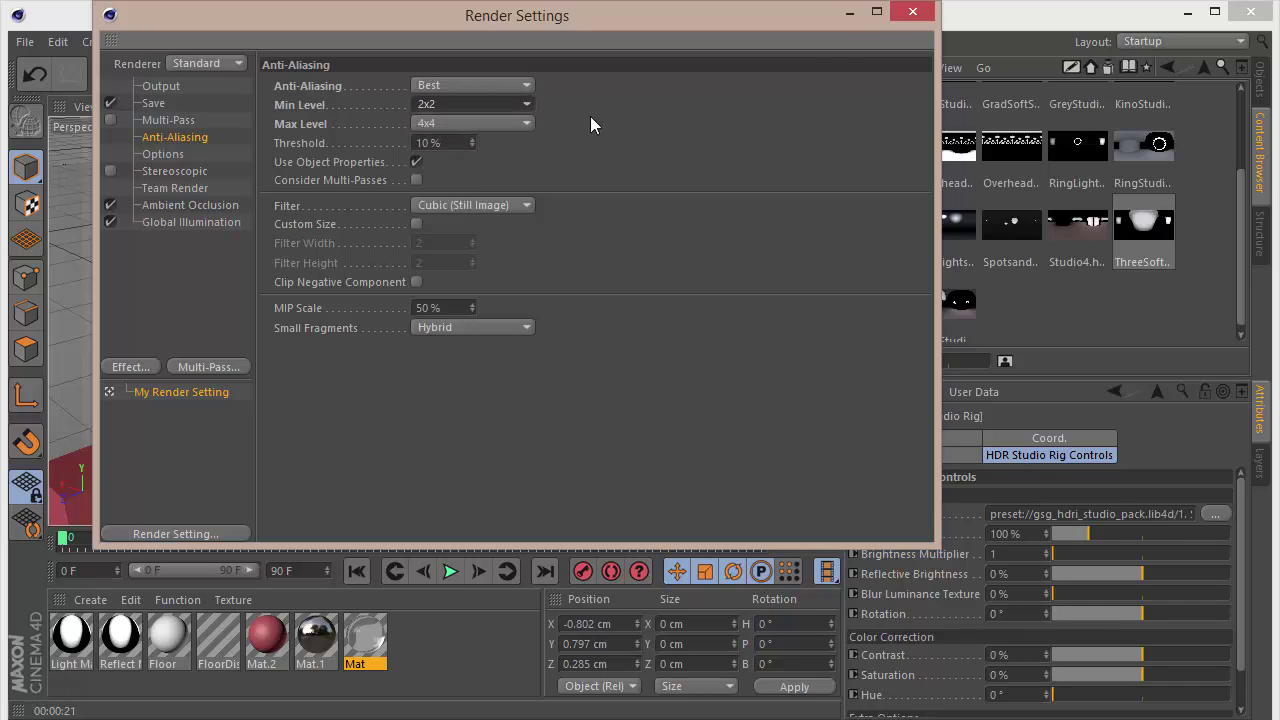
pyautogui.click(913, 11)
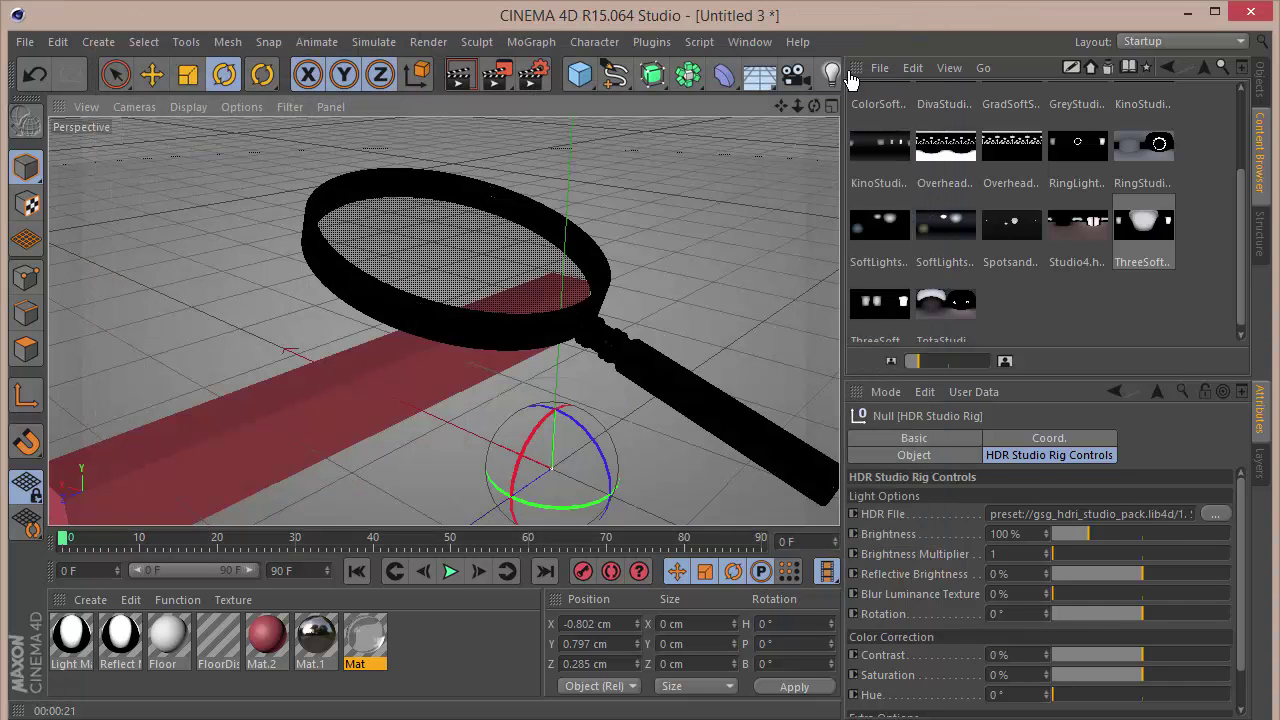
pyautogui.hotkey('ctrl', 'r')
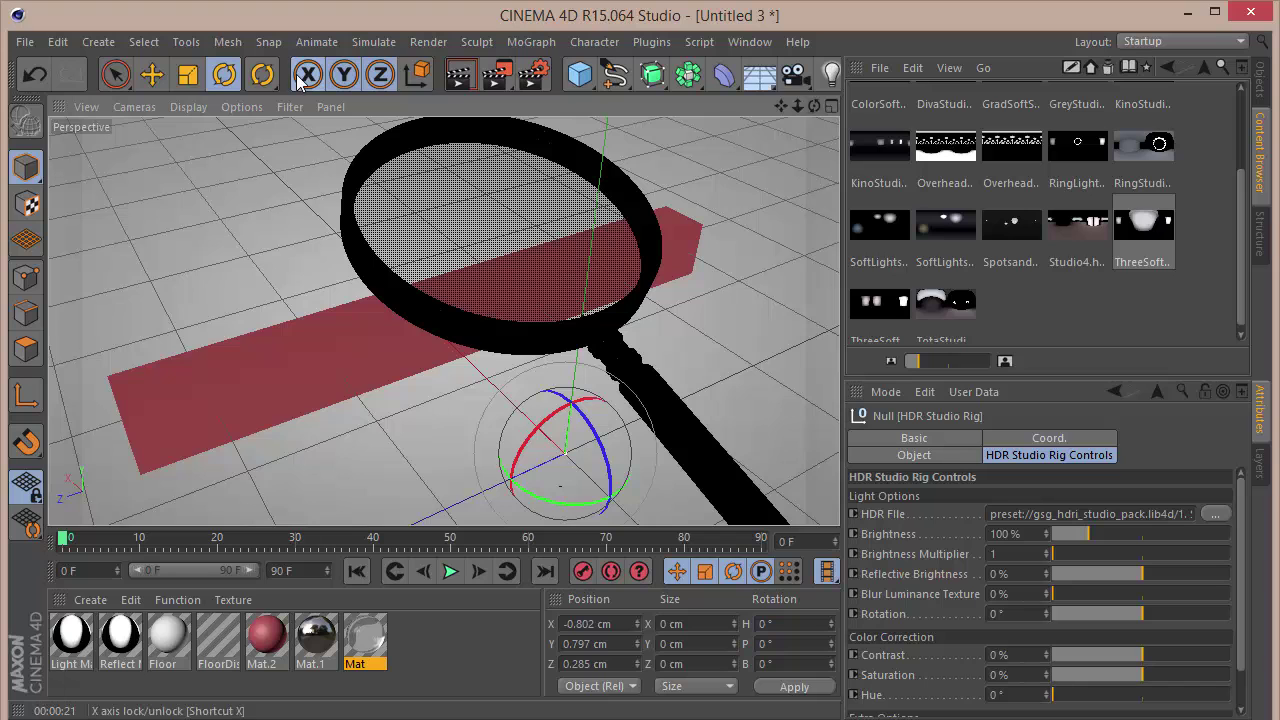